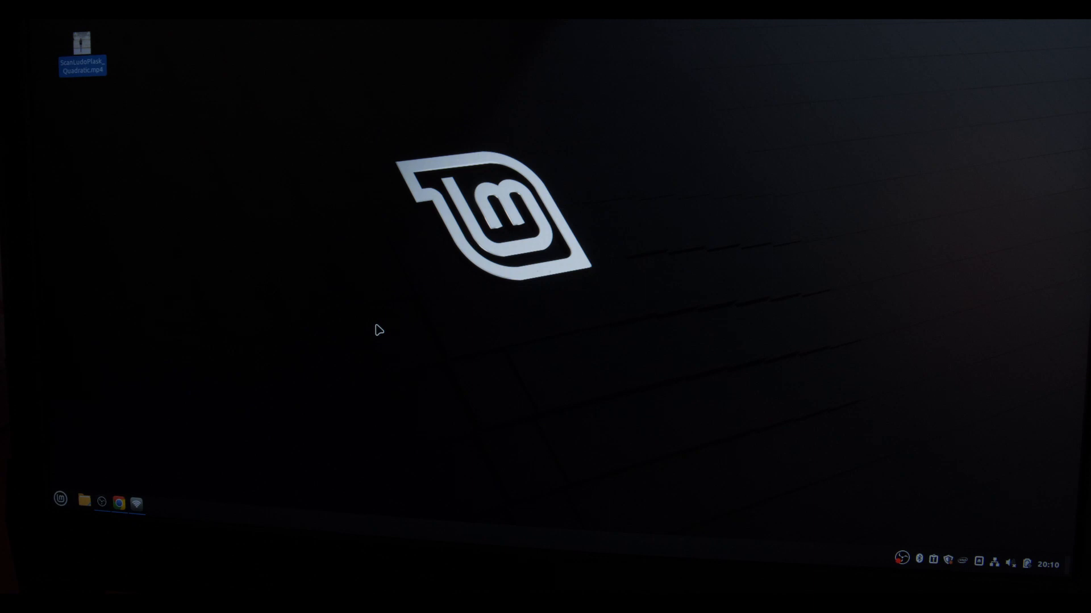
# Step: Check the wired connection's IPv4 address in the network settings, close them and switch to OBS
pyautogui.moveTo(135, 508)
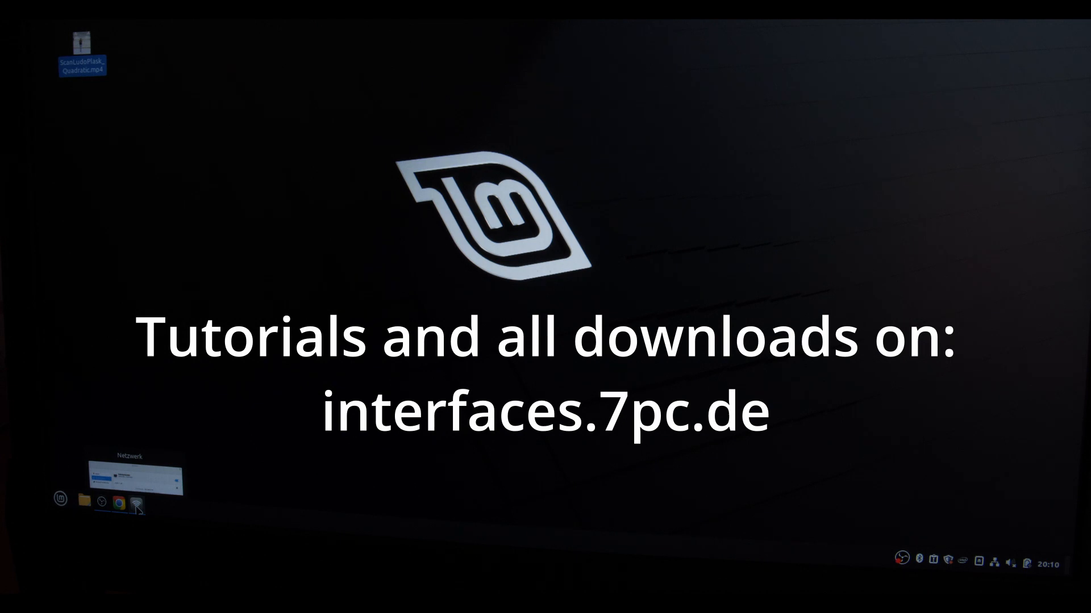
pyautogui.click(136, 505)
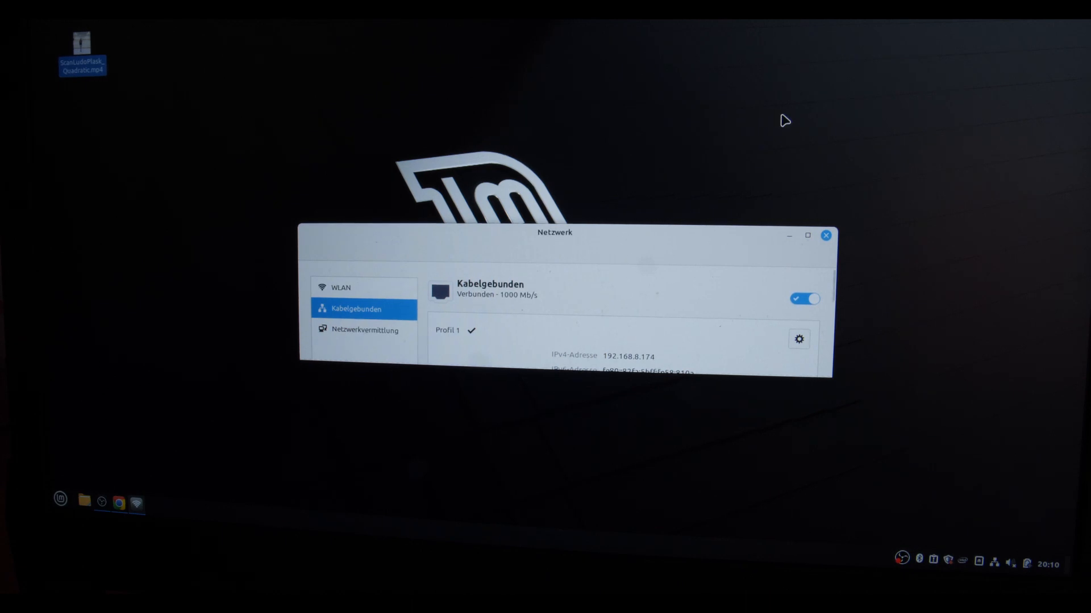
pyautogui.click(826, 235)
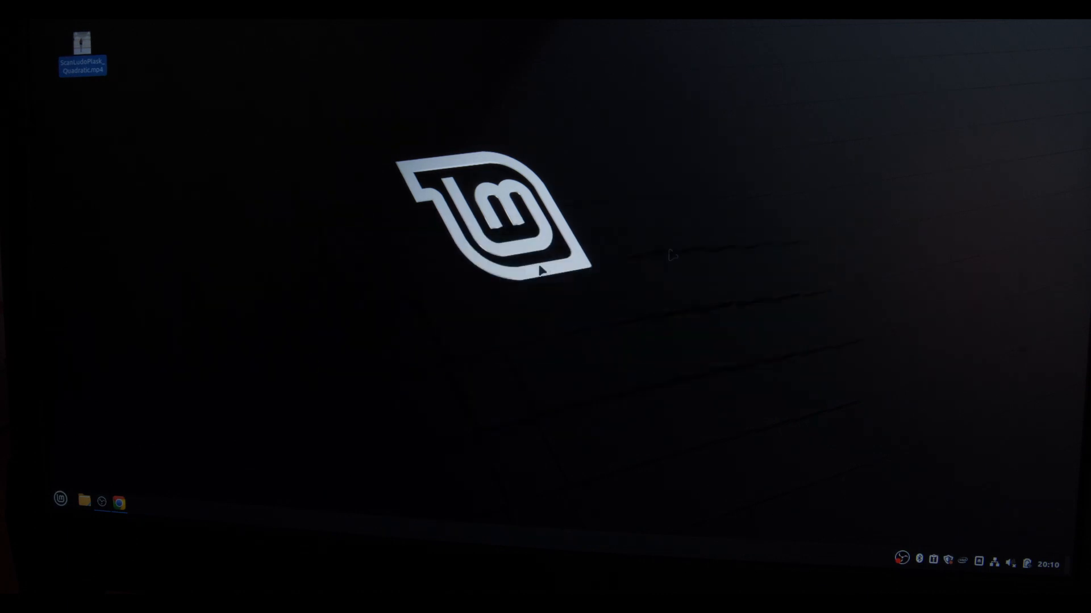
pyautogui.click(106, 502)
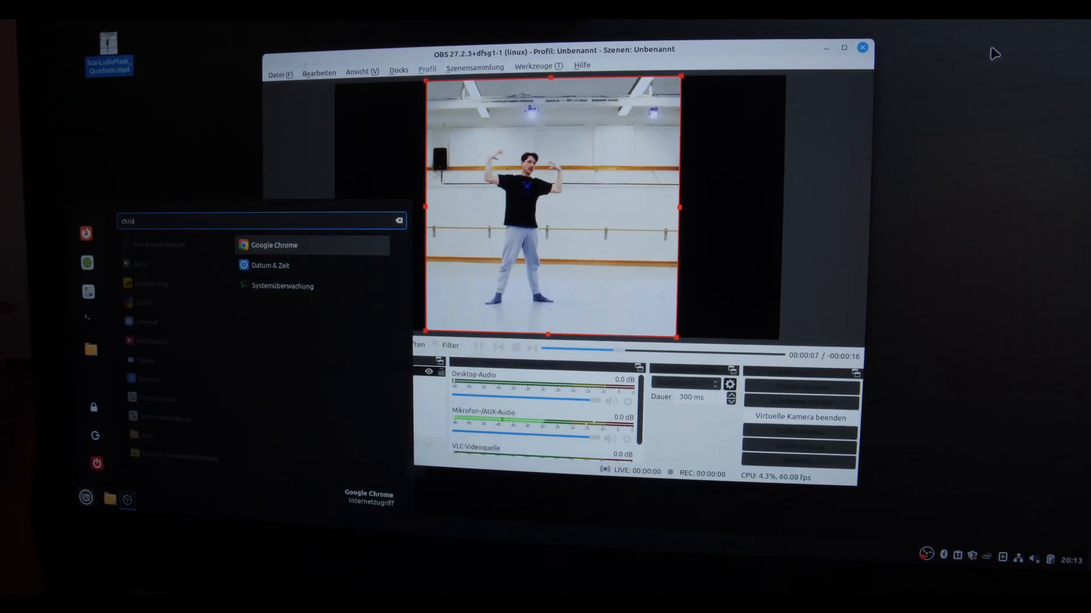
# Step: Launch Google Chrome, load the localhost Interfaces page and open its MediaPipe live scan
pyautogui.press('Return')
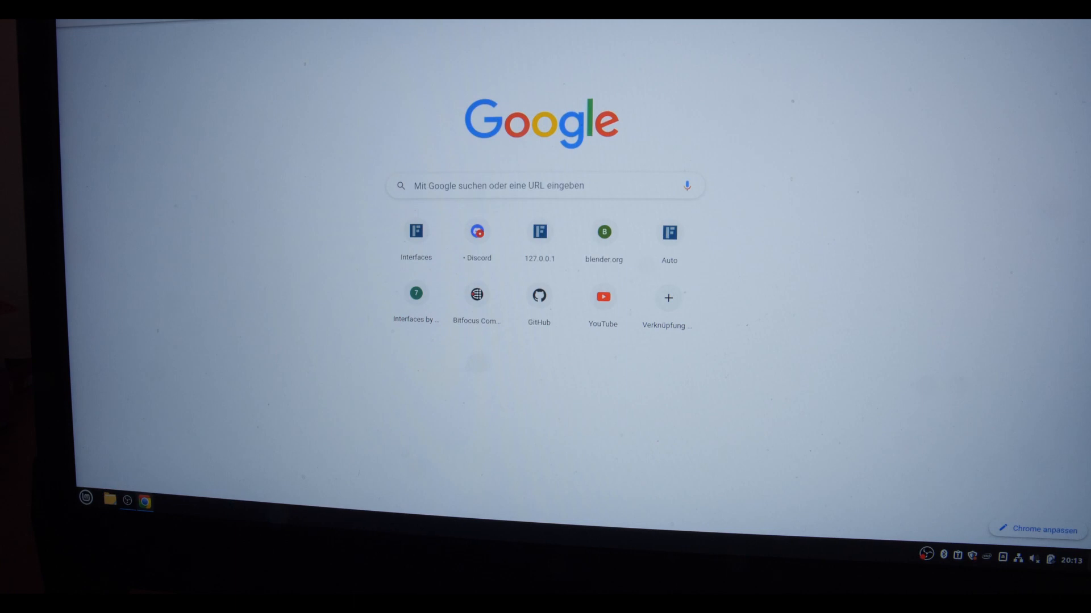
pyautogui.write('loc')
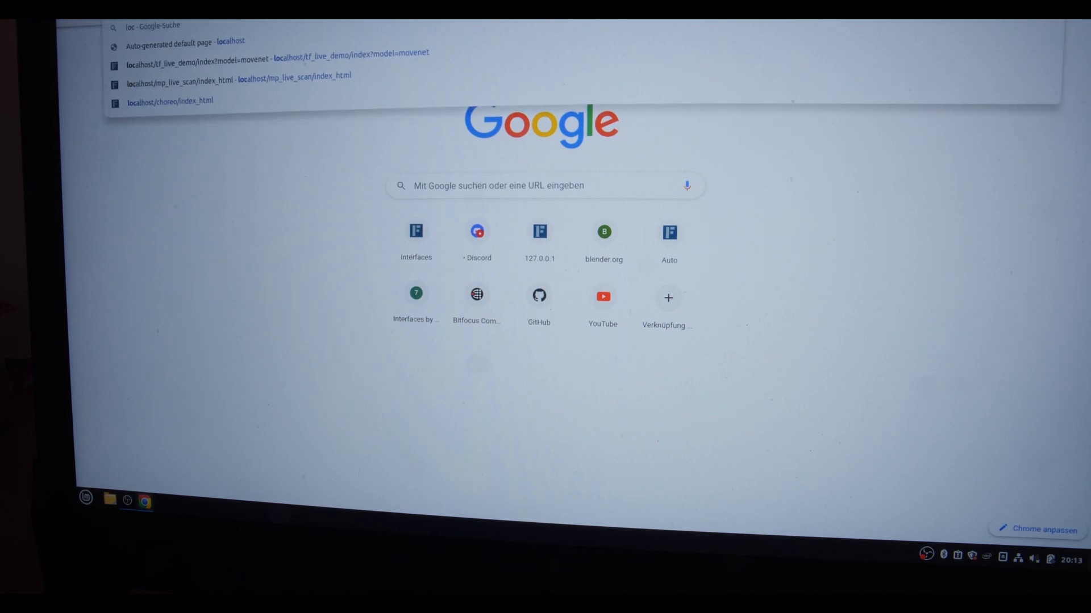
pyautogui.press('Return')
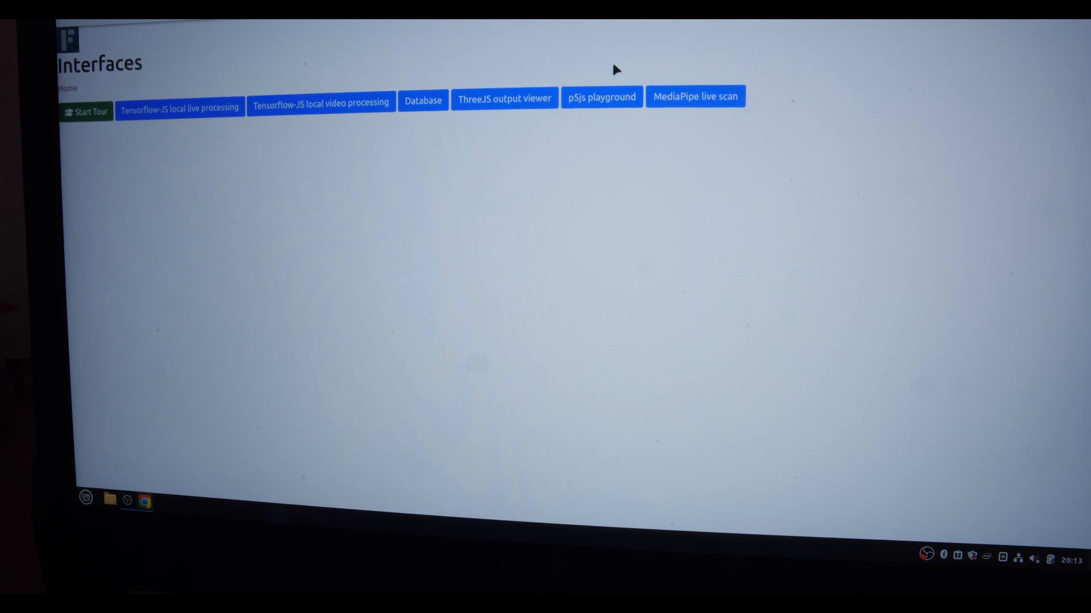
pyautogui.click(707, 98)
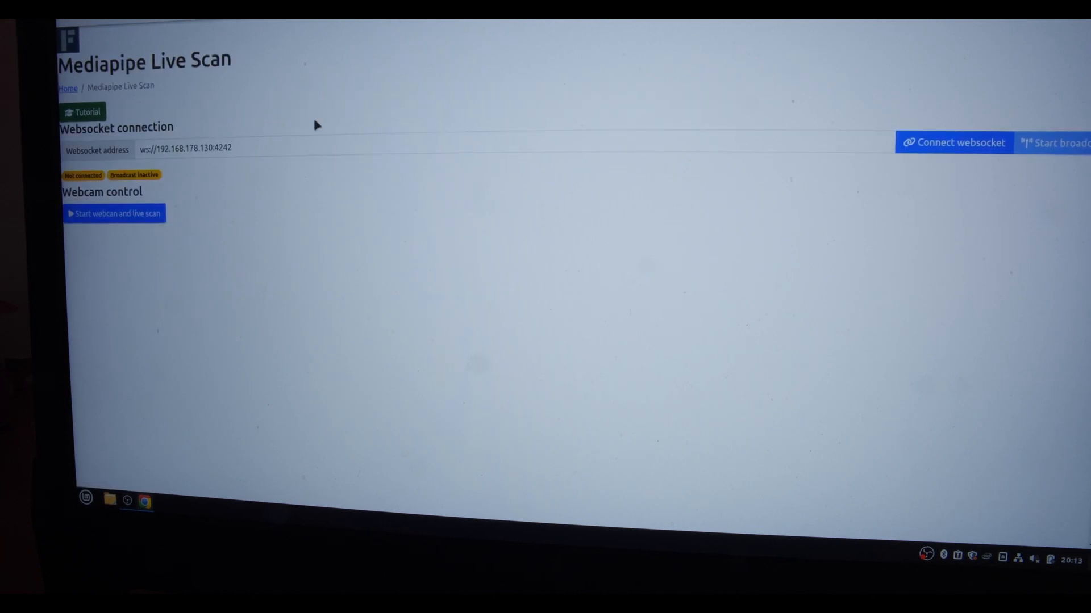
# Step: Set the websocket address to ws://192.168.8.174:4242 and connect the websocket
pyautogui.click(212, 146)
pyautogui.press('BackSpace')
pyautogui.press('BackSpace')
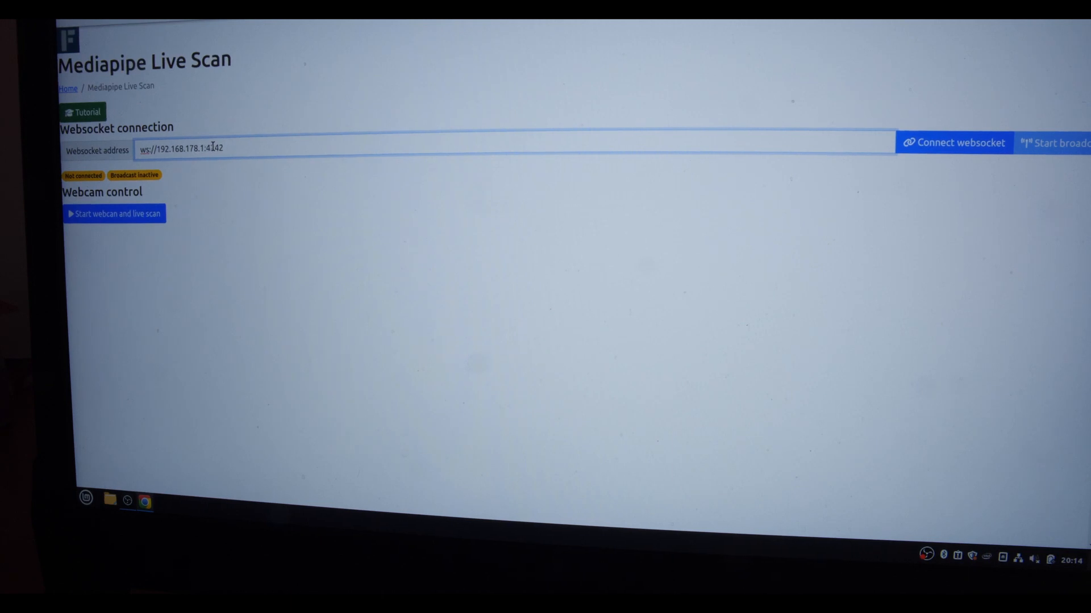
pyautogui.press('BackSpace')
pyautogui.press('BackSpace')
pyautogui.press('BackSpace')
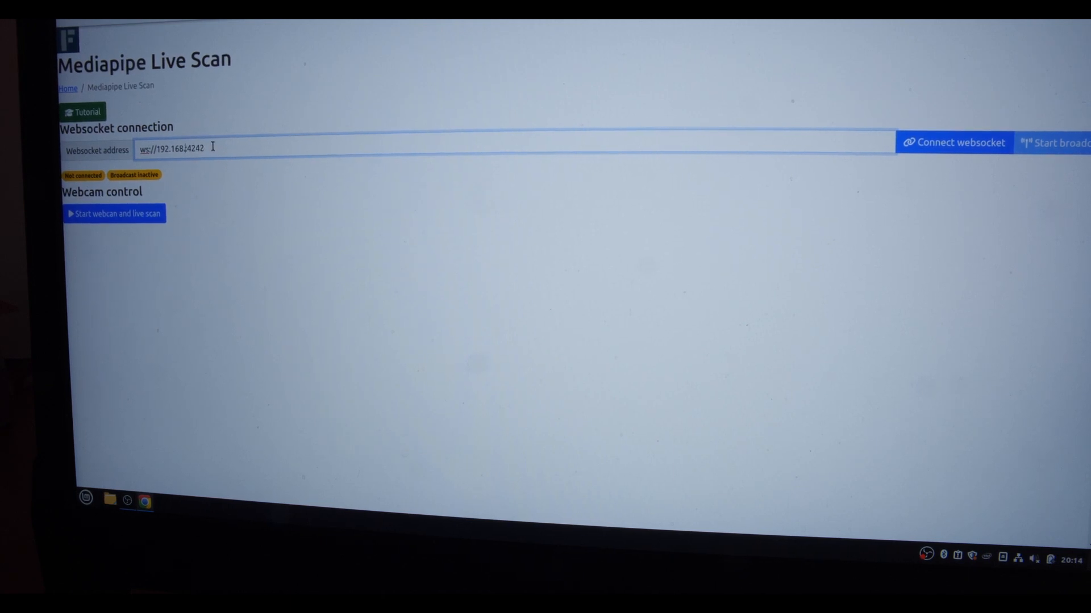
pyautogui.write('.8.174')
pyautogui.click(945, 142)
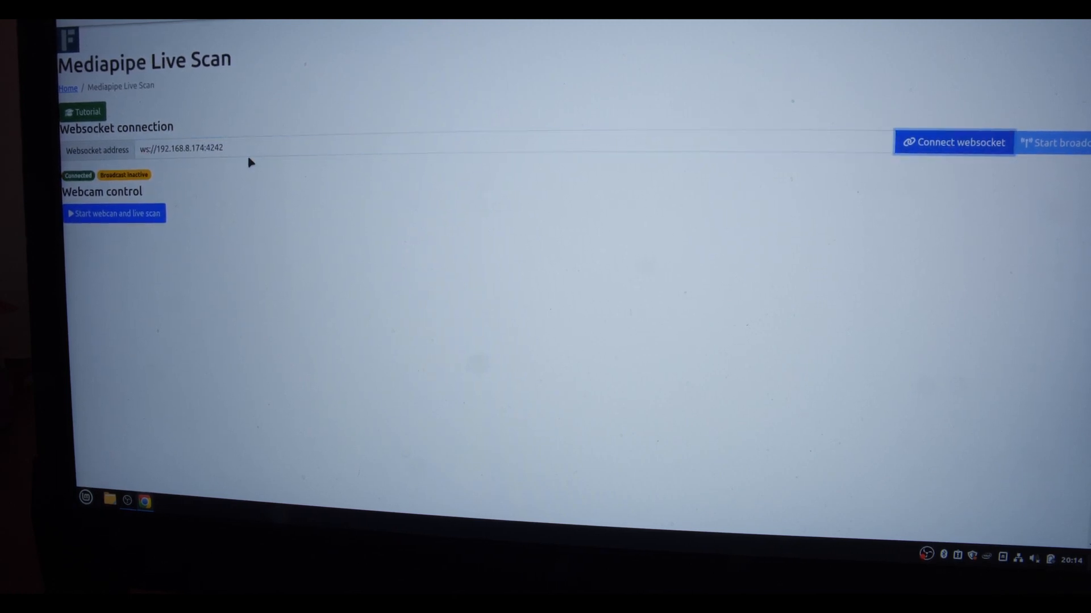
# Step: Start the webcam with live scan and begin broadcasting the pose data
pyautogui.click(95, 219)
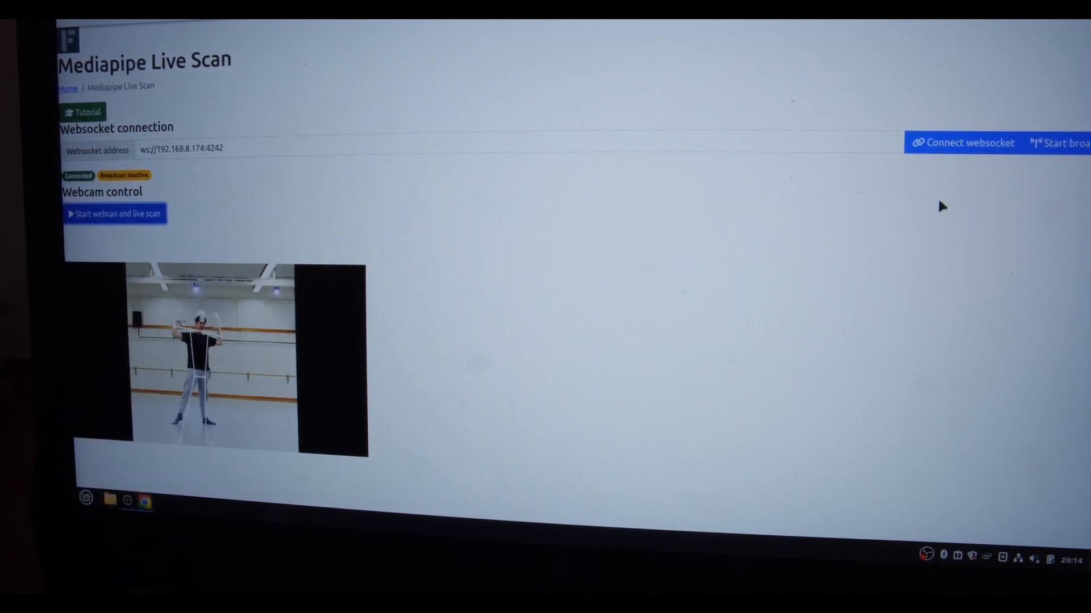
pyautogui.click(1057, 146)
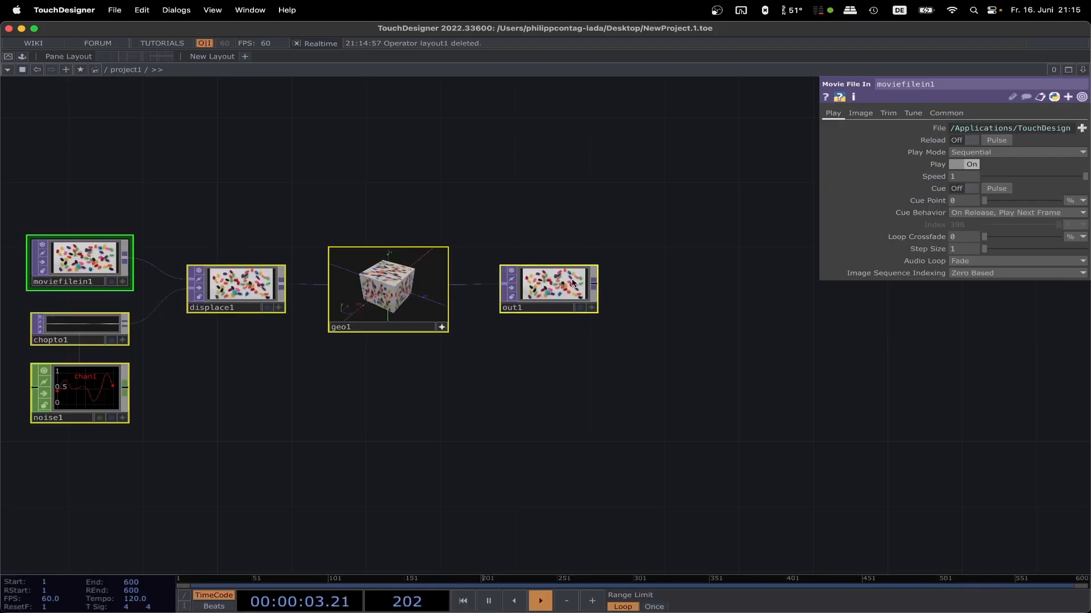
# Step: Switch to TouchDesigner, delete all default operators in project1 and place a WebSocket DAT in the empty network
pyautogui.moveTo(672, 187); pyautogui.dragTo(142, 469)
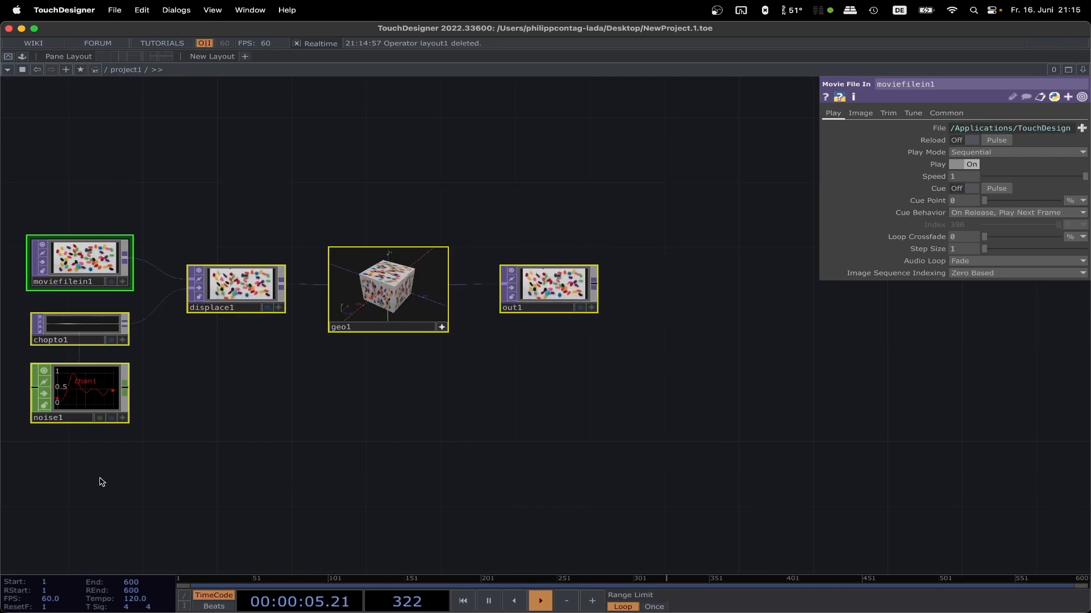
pyautogui.press('Delete')
pyautogui.press('Tab')
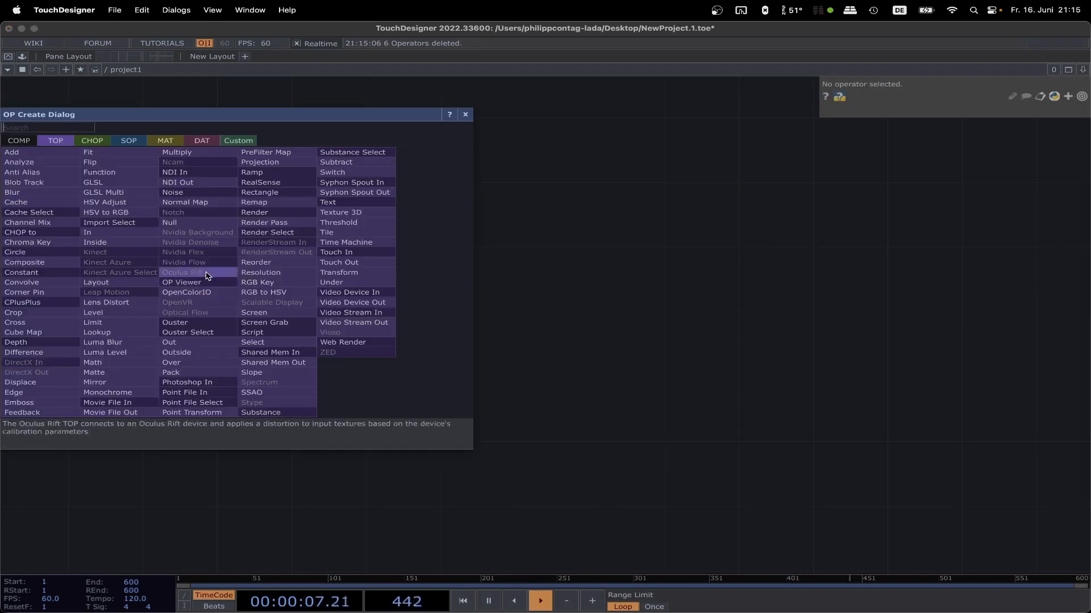
pyautogui.click(202, 141)
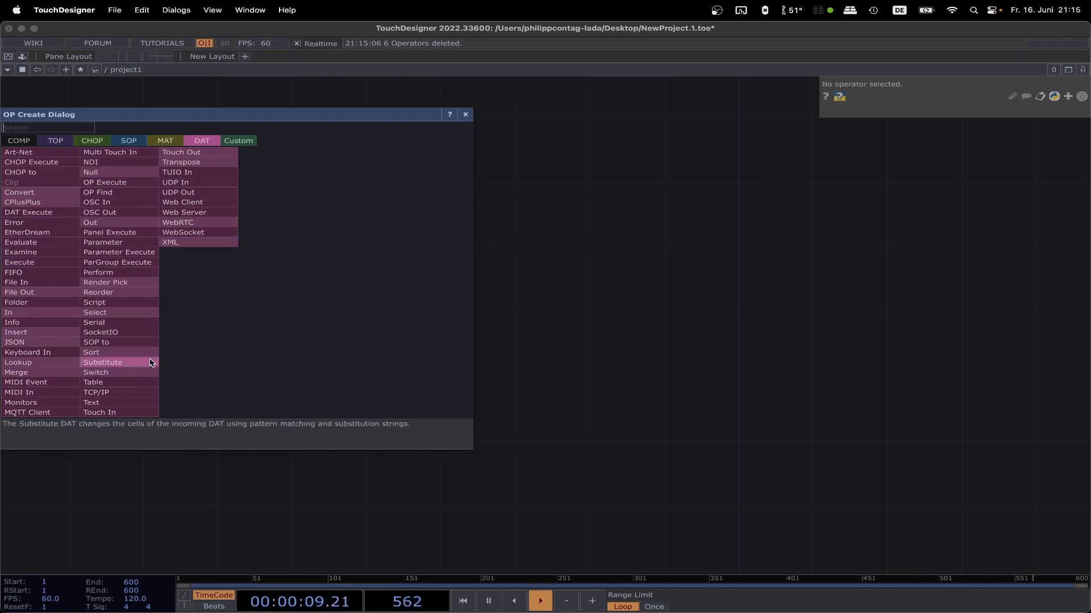
pyautogui.click(183, 233)
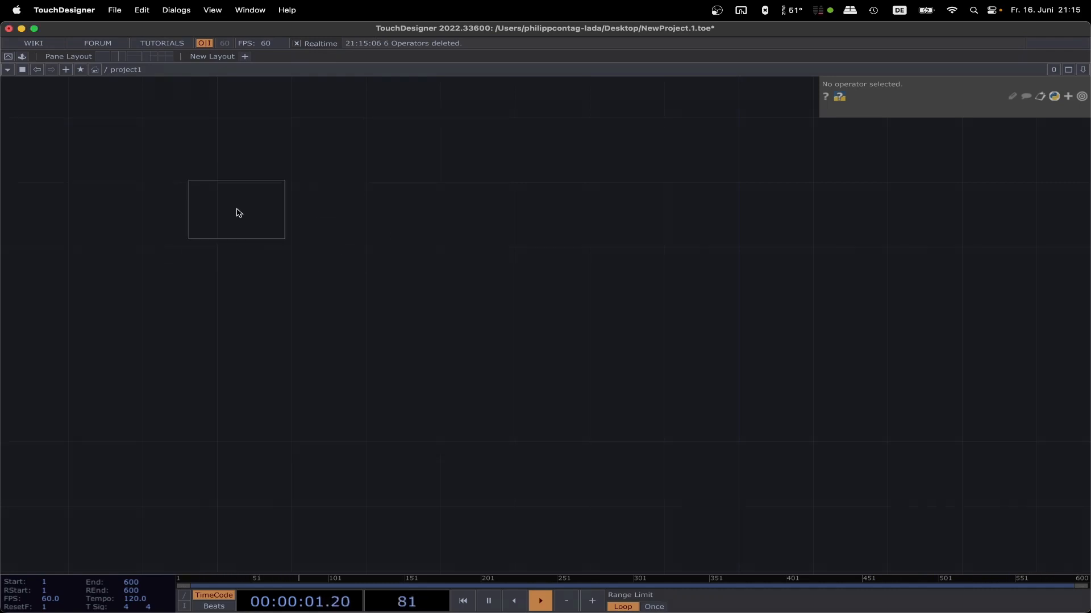
pyautogui.click(199, 219)
# Step: Set the WebSocket DAT's network address to 192.168.8.174 and its network port to 4242
pyautogui.click(928, 143)
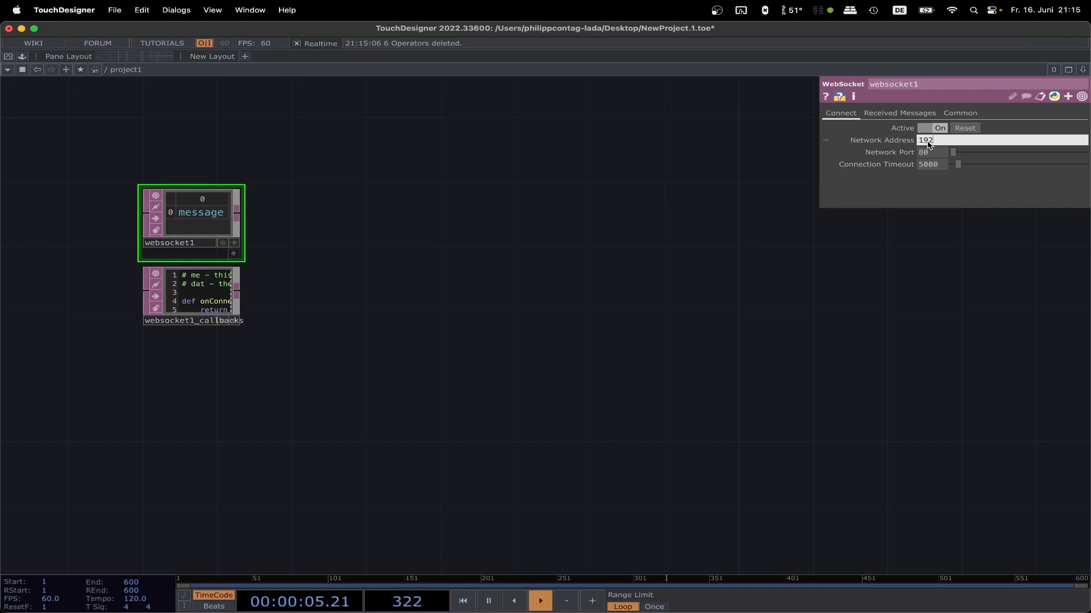
pyautogui.write('192.168.8.174')
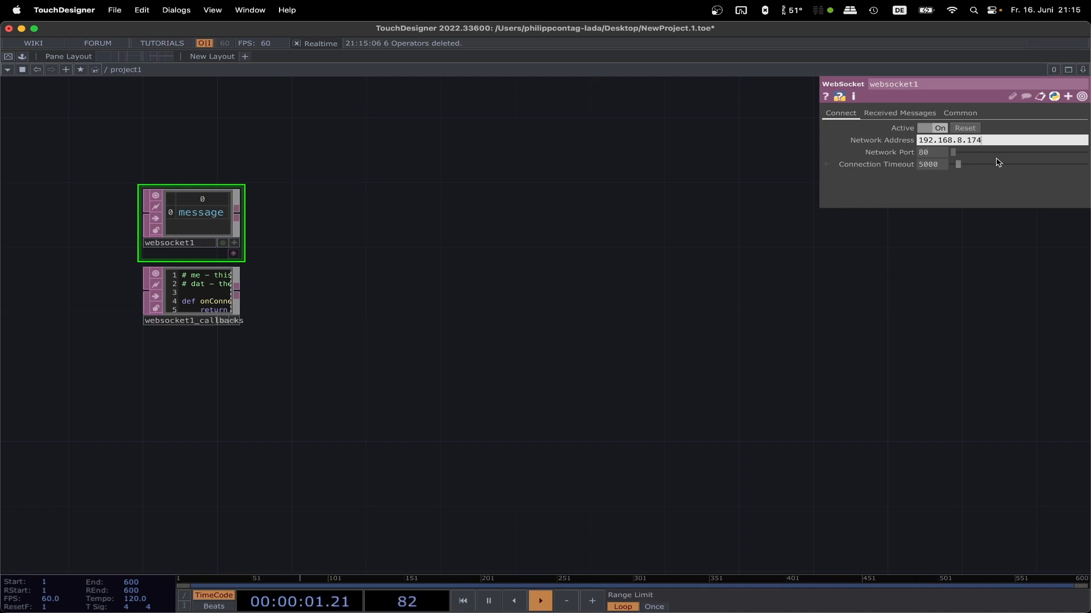
pyautogui.press('Return')
pyautogui.write('4242')
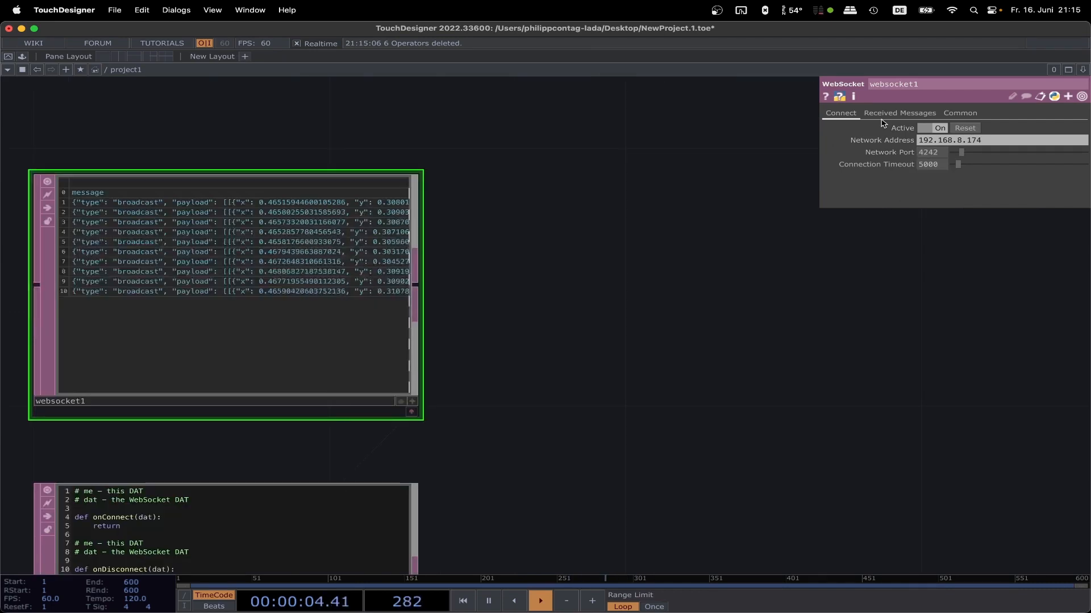
# Step: Limit the WebSocket DAT's received messages to a maximum of 1 line
pyautogui.click(900, 113)
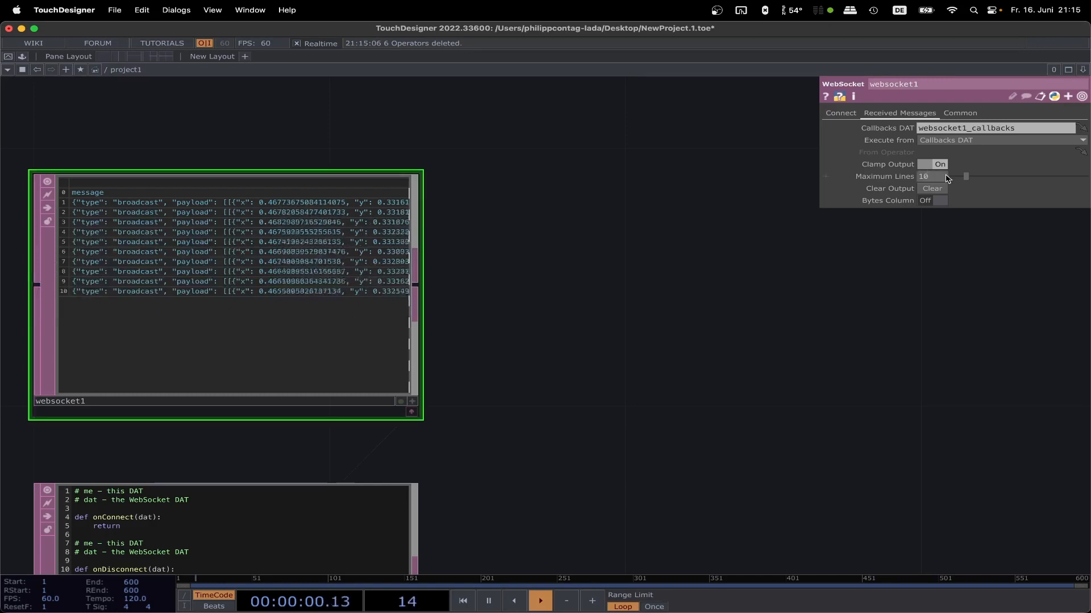
pyautogui.moveTo(939, 177); pyautogui.dragTo(886, 179)
pyautogui.write('1')
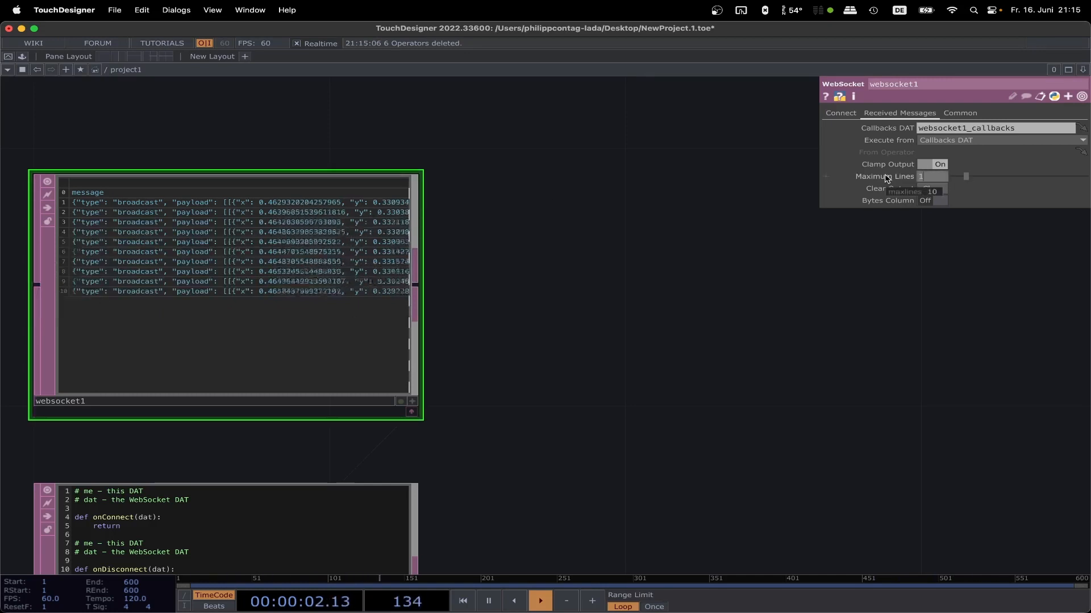
pyautogui.press('Return')
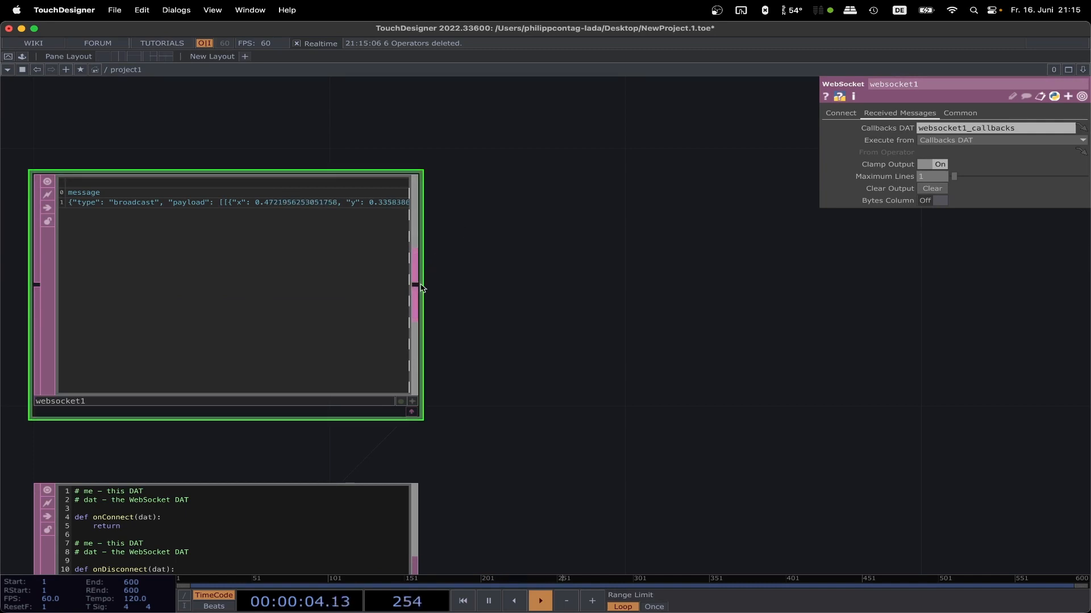
# Step: Add a Select DAT connected to the output of websocket1
pyautogui.press('Tab')
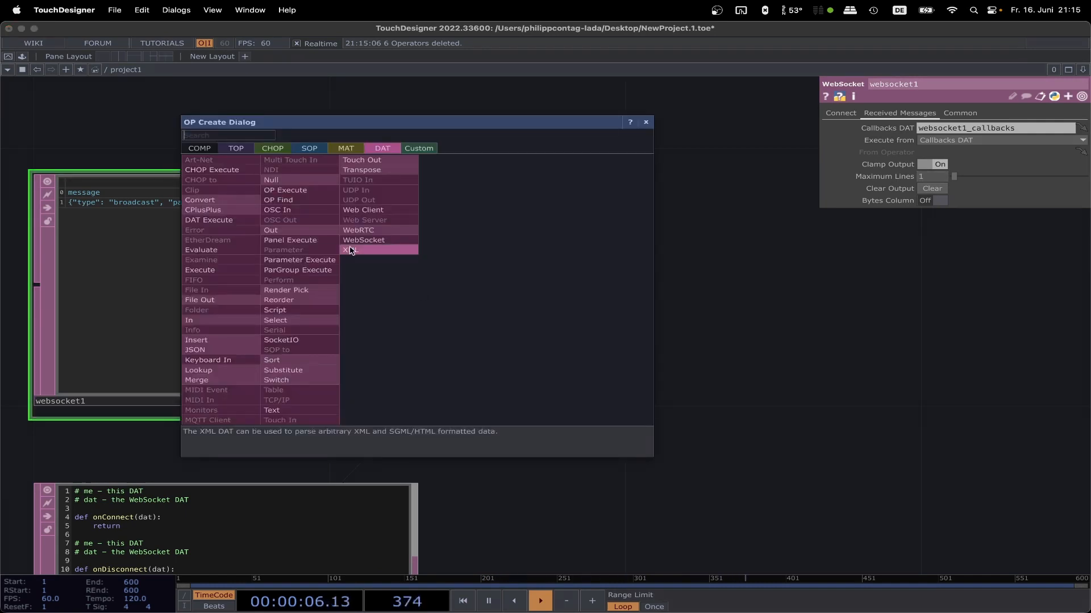
pyautogui.click(298, 320)
pyautogui.click(676, 290)
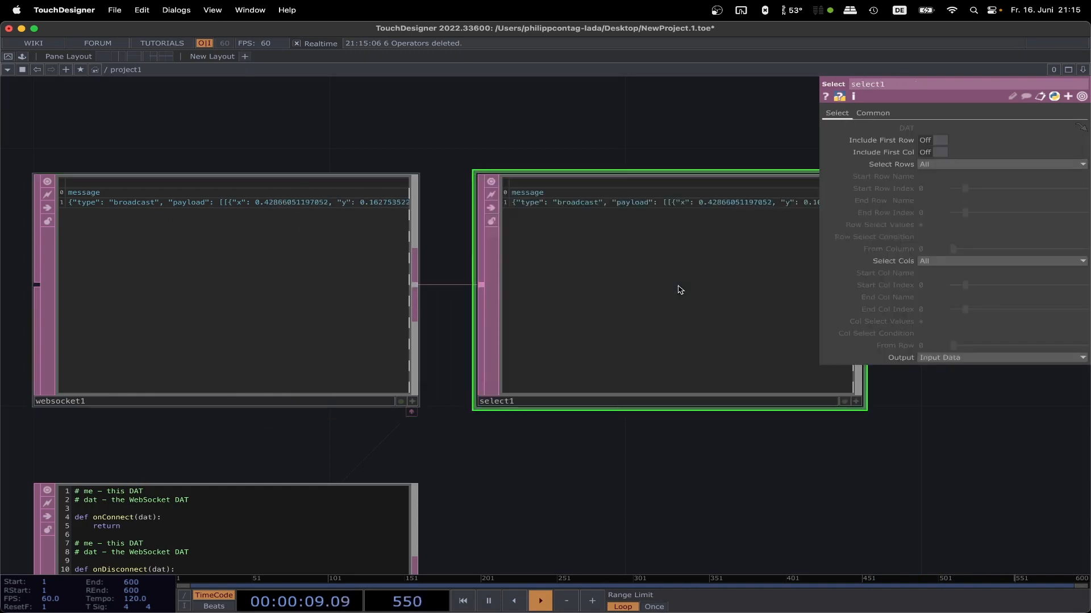
# Step: Set the Select DAT to select rows by Index, with start and end row index 1
pyautogui.click(936, 165)
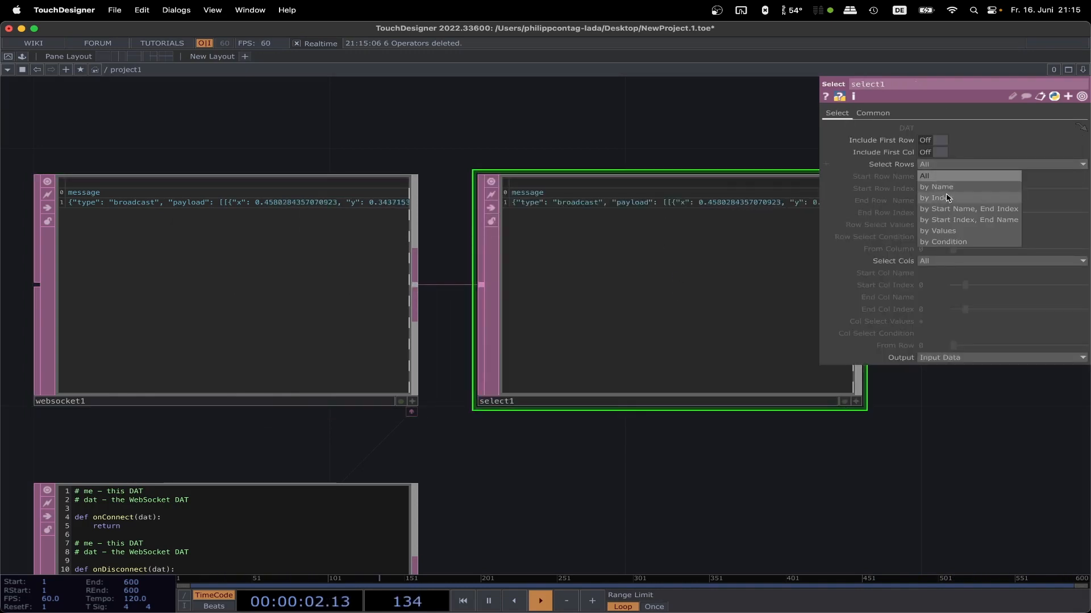
pyautogui.click(932, 193)
pyautogui.write('1')
pyautogui.press('Return')
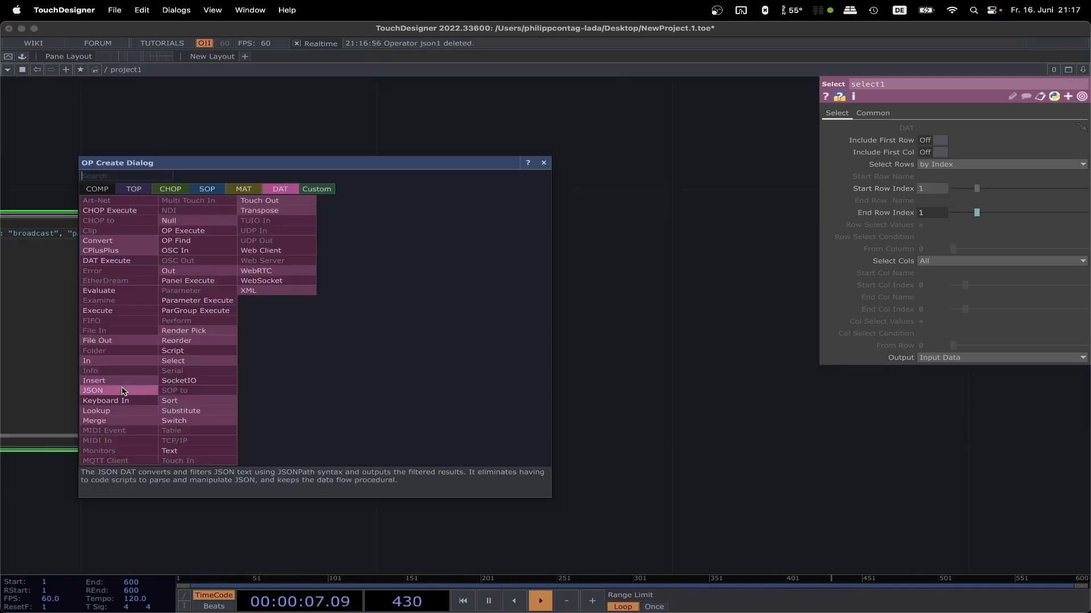
pyautogui.click(122, 389)
pyautogui.click(622, 341)
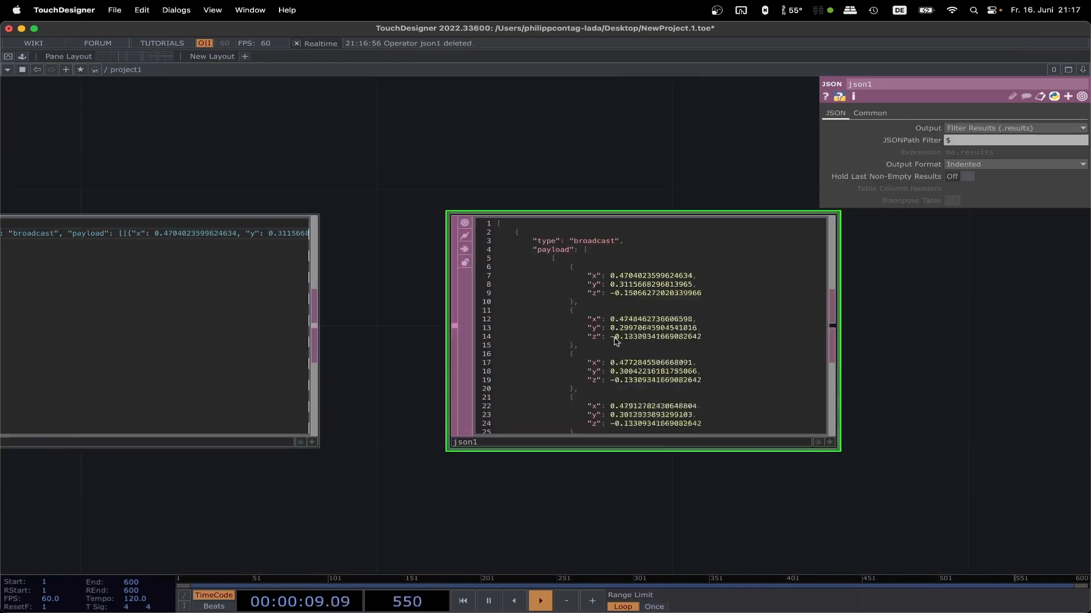
pyautogui.press('Delete')
# Step: Add a JSON DAT connected to the output of select1, placing it beside that operator
pyautogui.moveTo(577, 324); pyautogui.dragTo(716, 328)
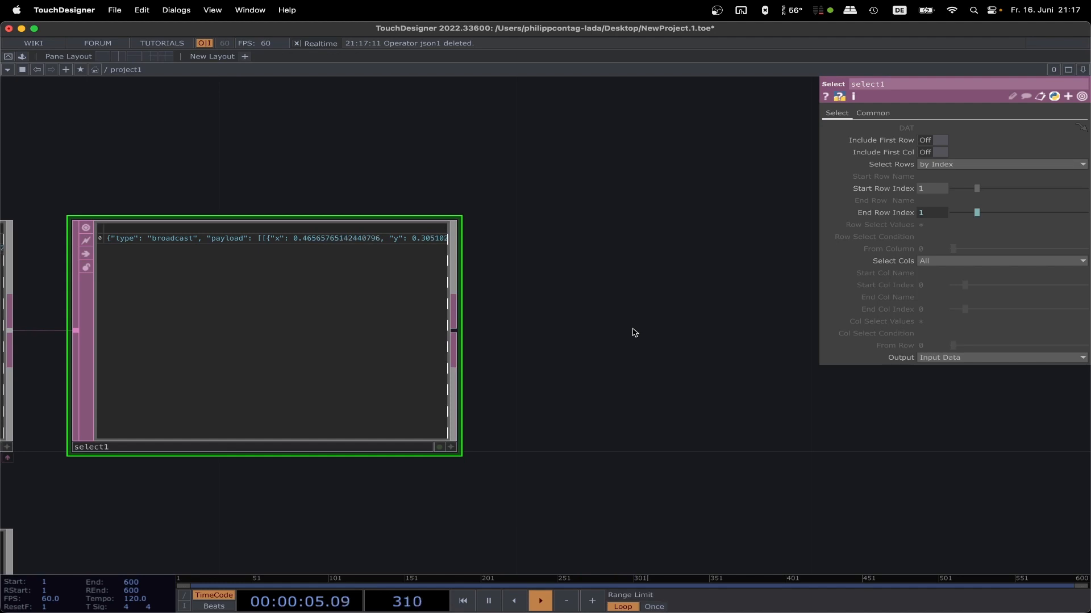
pyautogui.rightClick(455, 335)
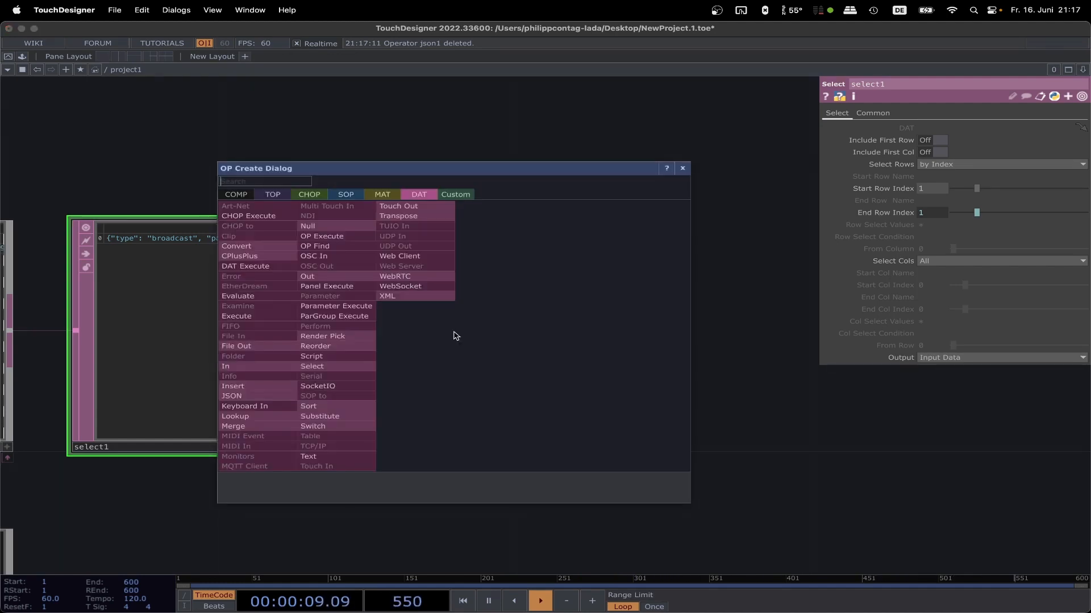
pyautogui.click(256, 400)
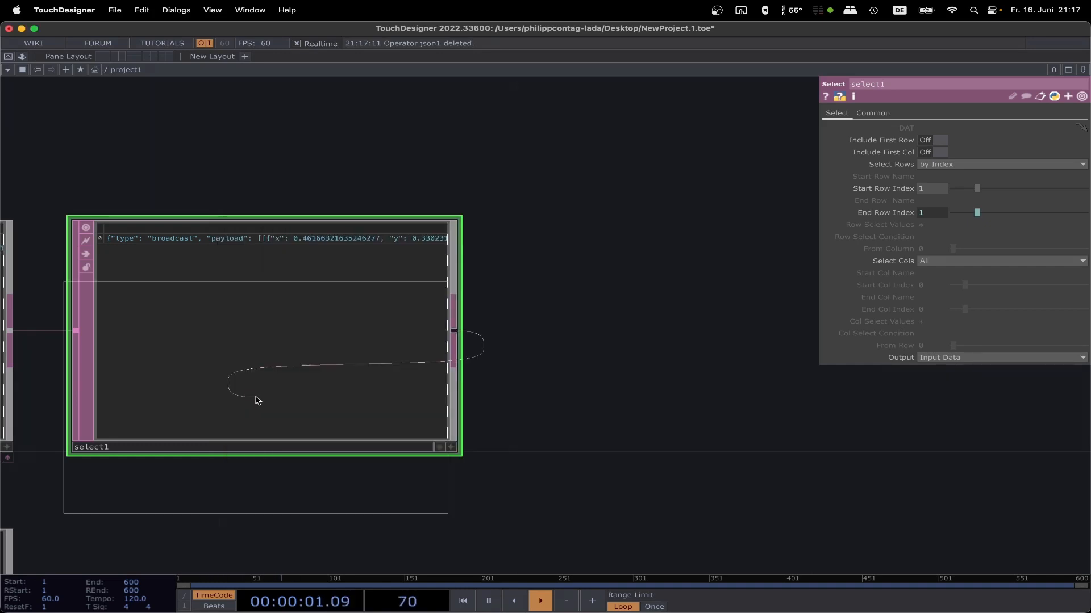
pyautogui.click(697, 339)
# Step: Set the JSON DAT's JSONPath Filter to $.payload[*]
pyautogui.moveTo(620, 177); pyautogui.dragTo(352, 189)
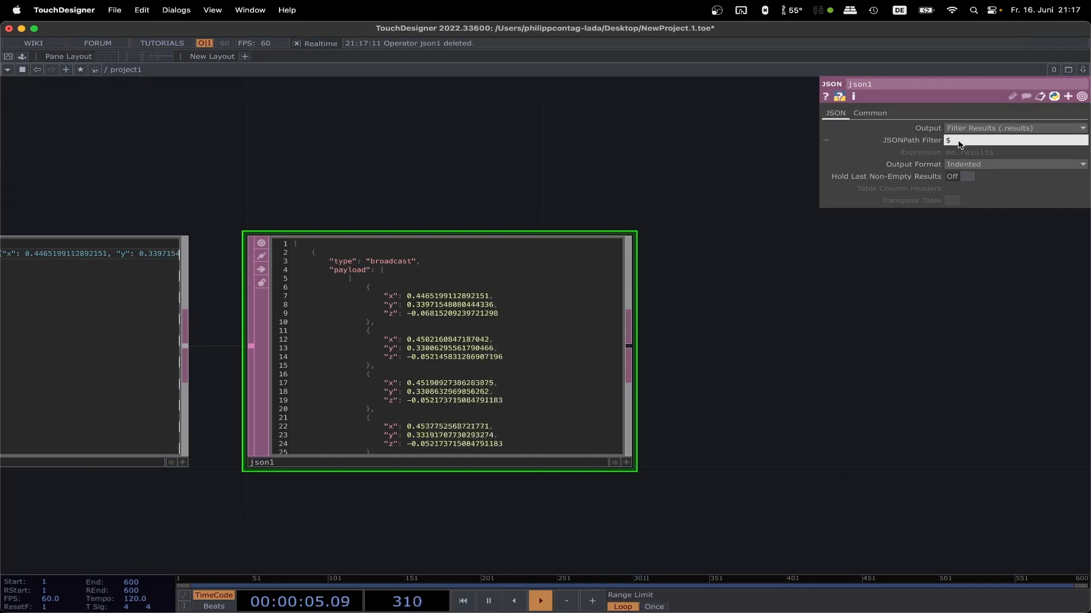
pyautogui.write('.pay')
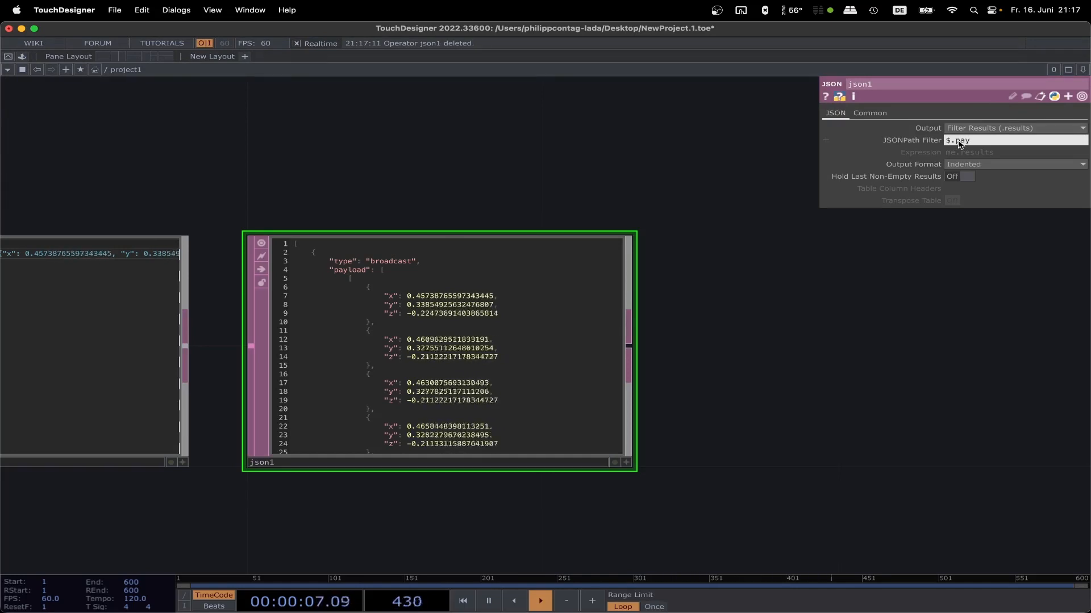
pyautogui.write('load')
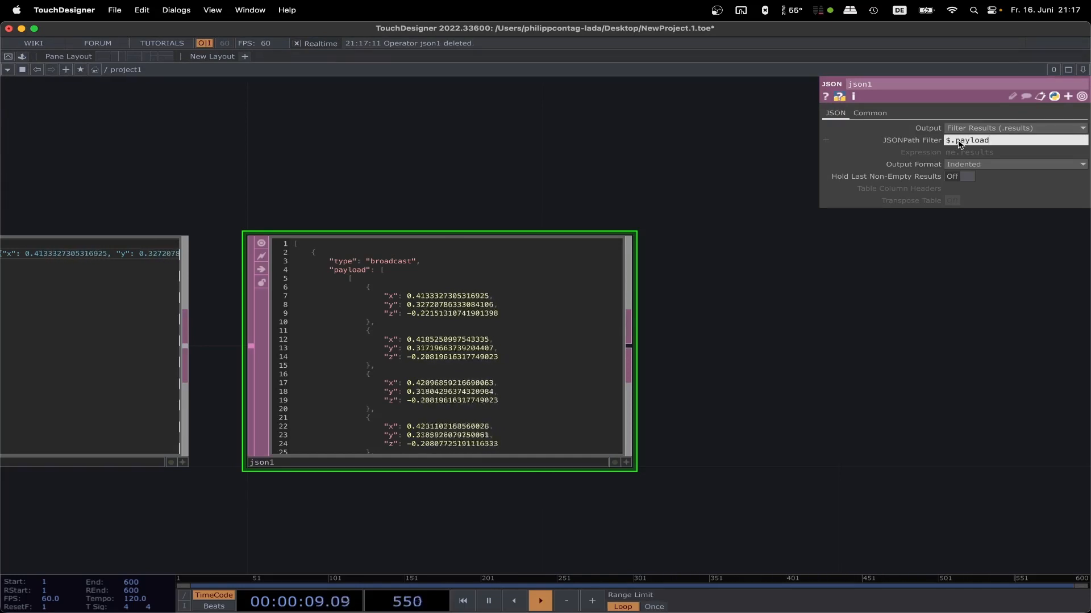
pyautogui.write('[]')
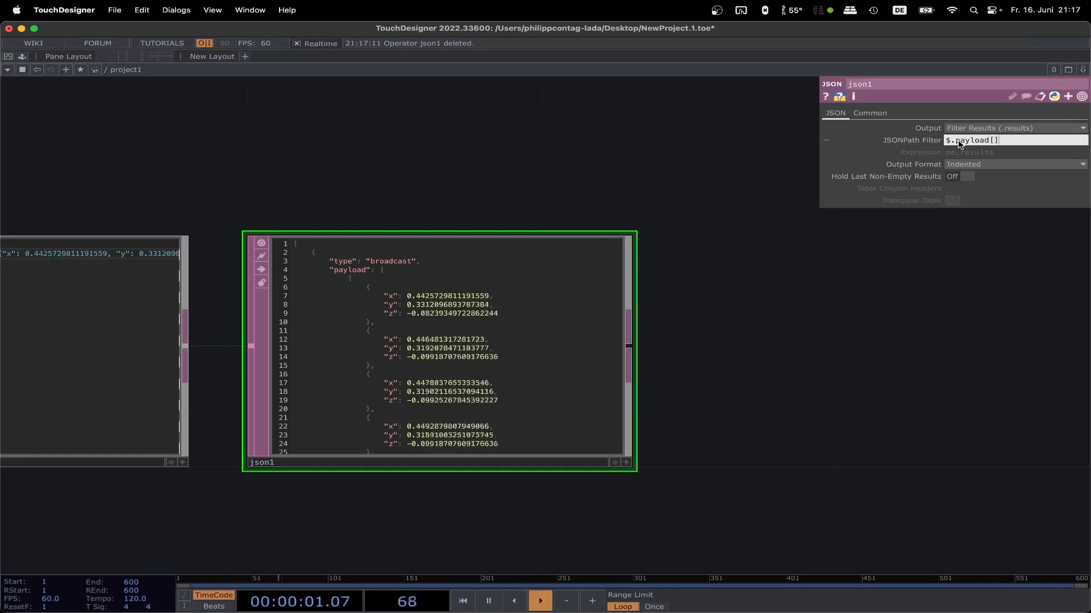
pyautogui.press('Left')
pyautogui.write('*')
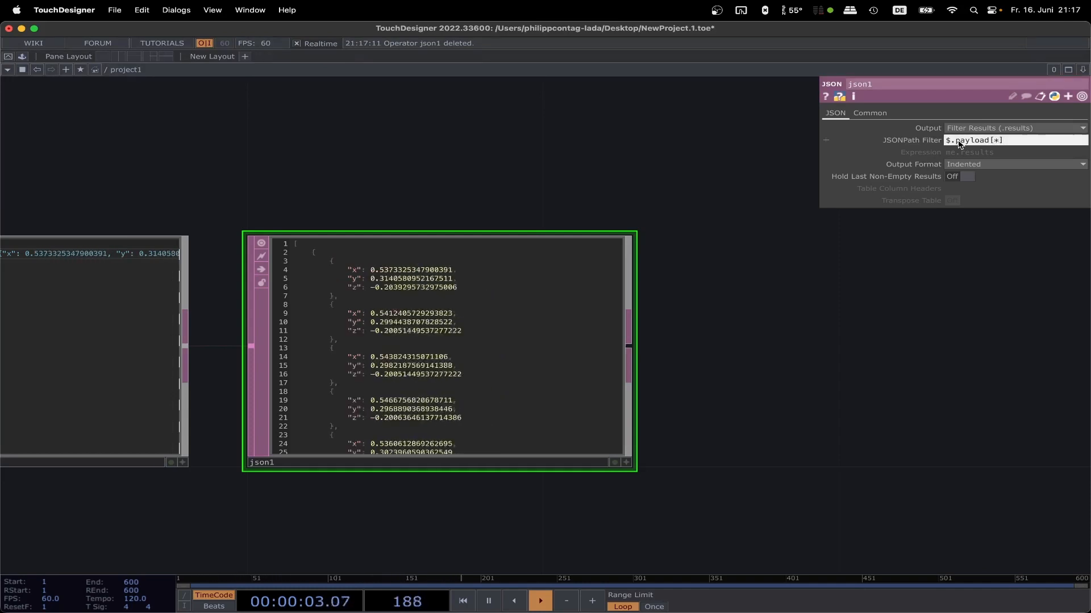
# Step: Set the JSON DAT's Output Format to Table
pyautogui.click(994, 164)
pyautogui.click(960, 197)
pyautogui.scroll(3, 454, 239)
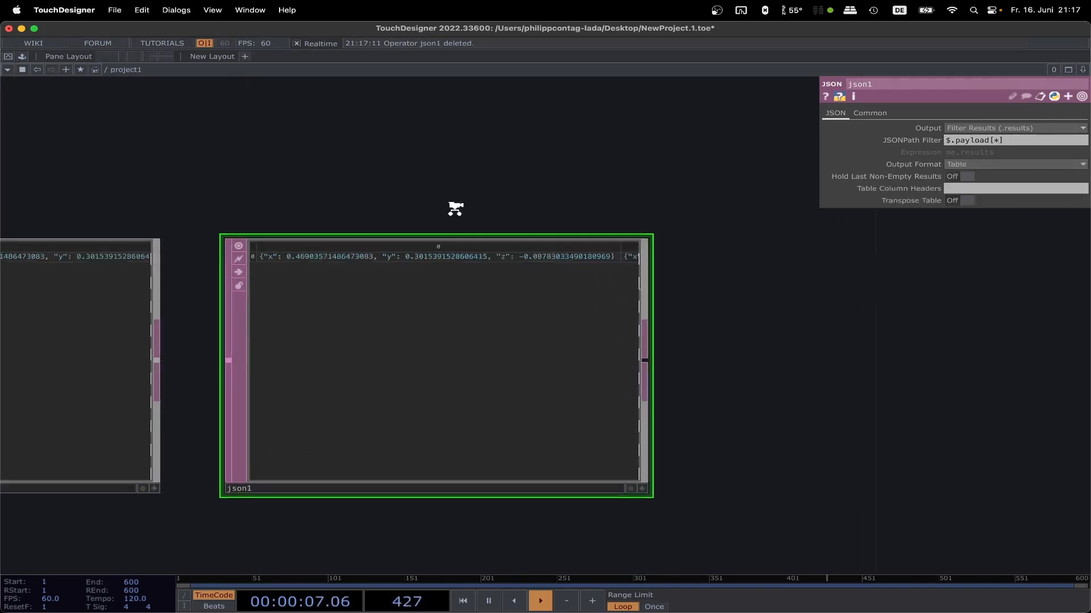
pyautogui.scroll(1, 454, 213)
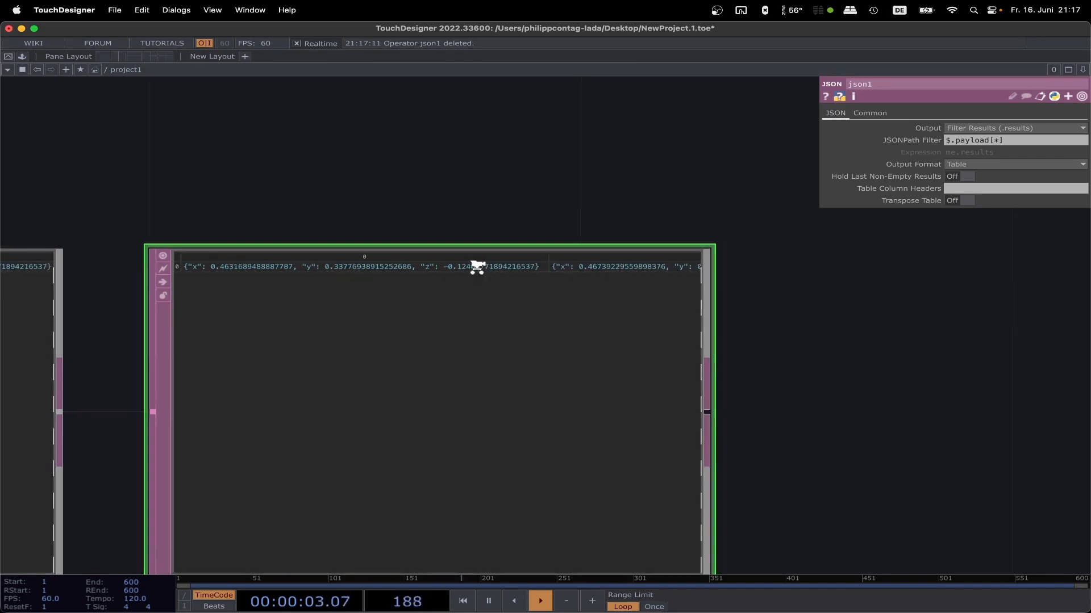
pyautogui.scroll(-3, 477, 266)
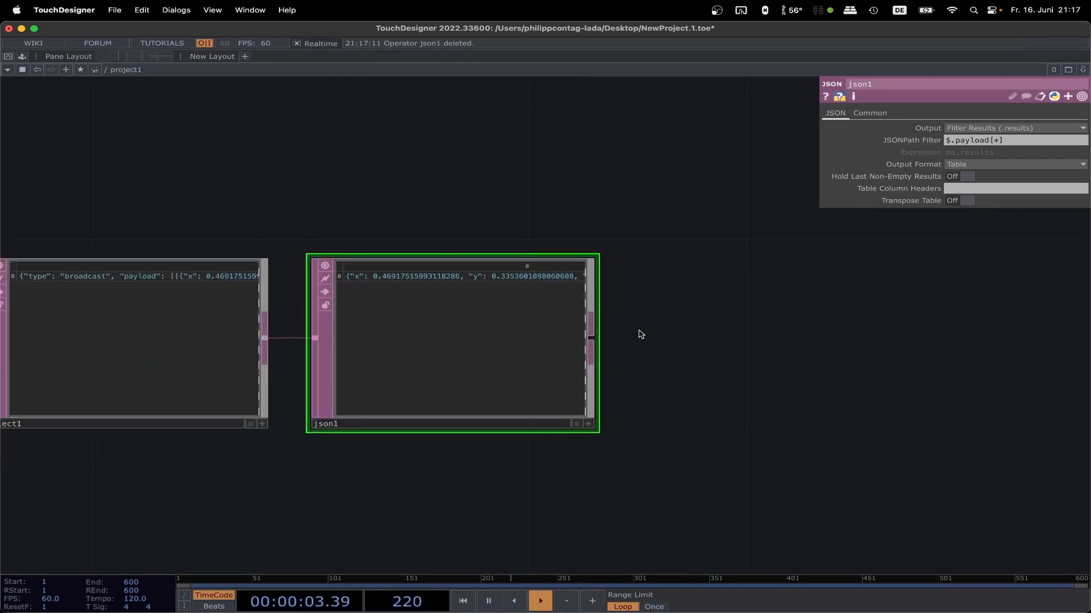
# Step: Add a Convert DAT connected to the output of json1 and set it to split cells at commas
pyautogui.click(590, 343)
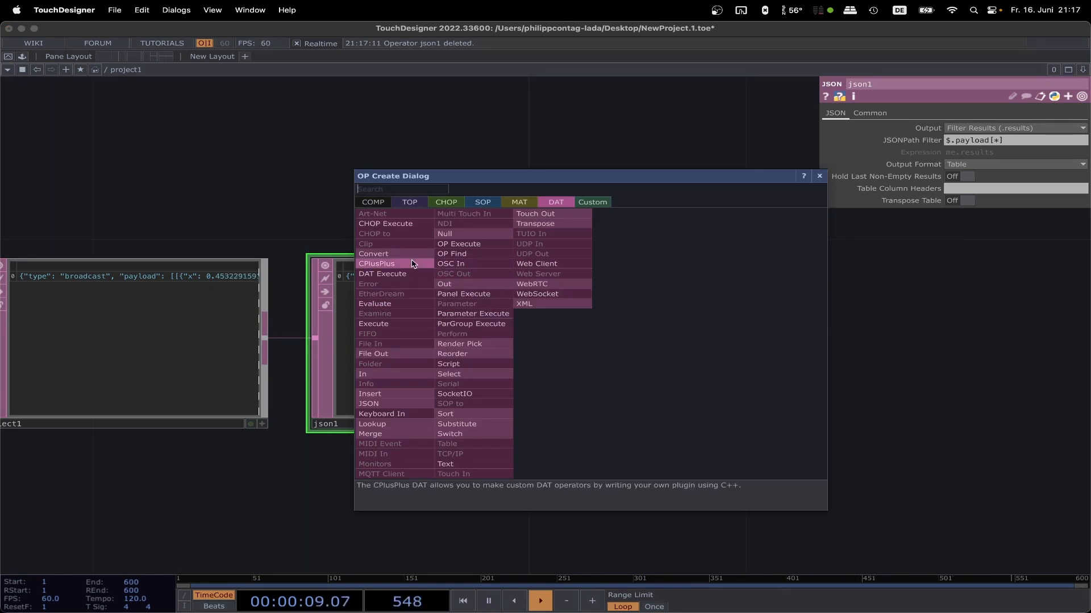
pyautogui.click(374, 254)
pyautogui.click(723, 253)
pyautogui.hscroll(5, 443, 222)
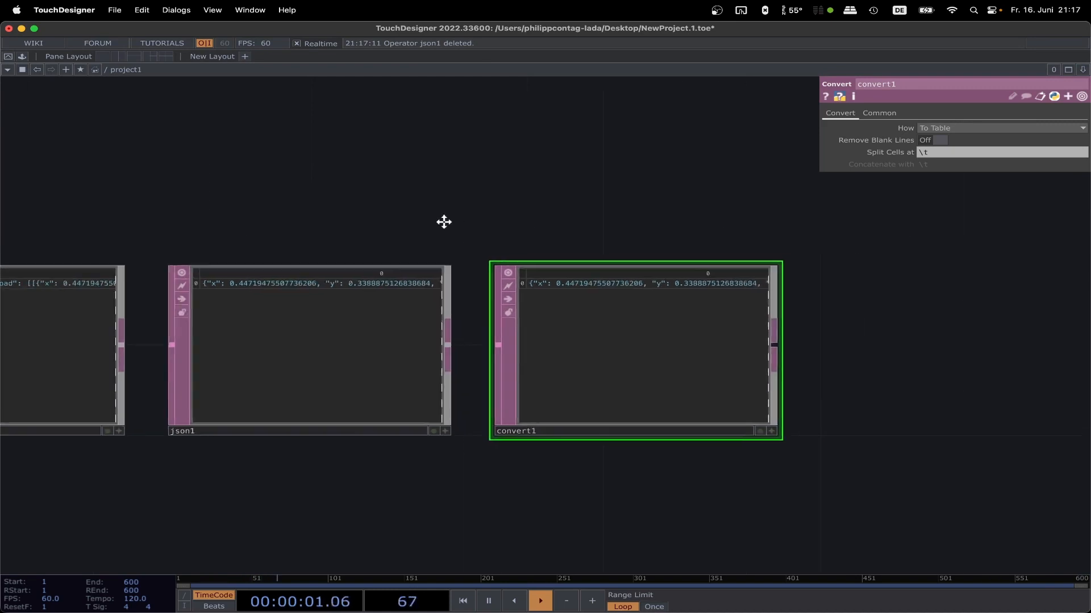
pyautogui.click(947, 152)
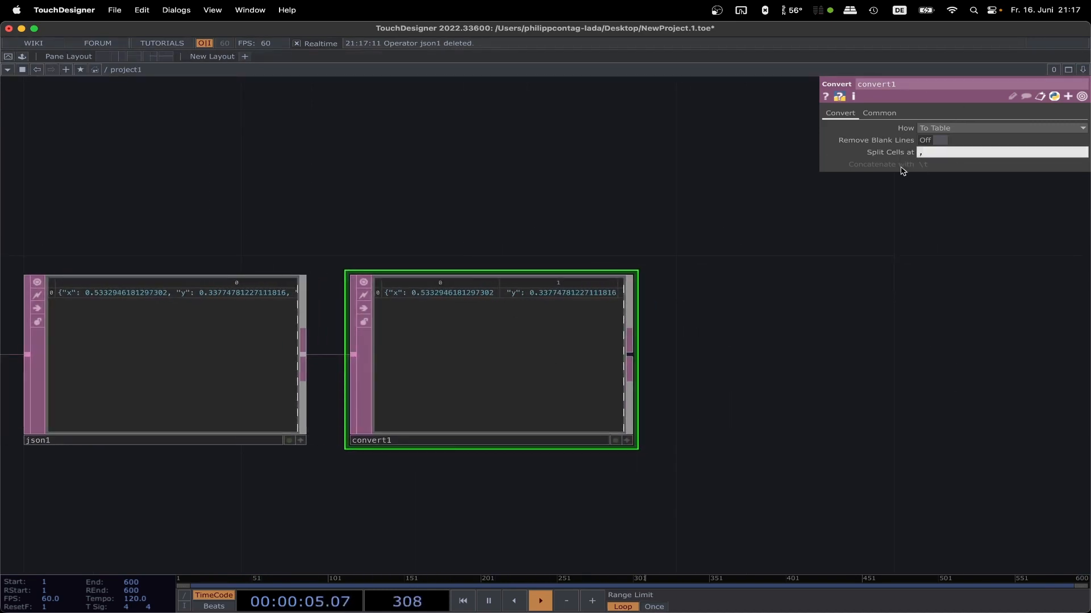
# Step: Examine how the x, y and z coordinates are split across the columns of the Convert DAT's table
pyautogui.scroll(9, 789, 268)
pyautogui.moveTo(556, 382); pyautogui.dragTo(1062, 256)
pyautogui.scroll(-4, 610, 307)
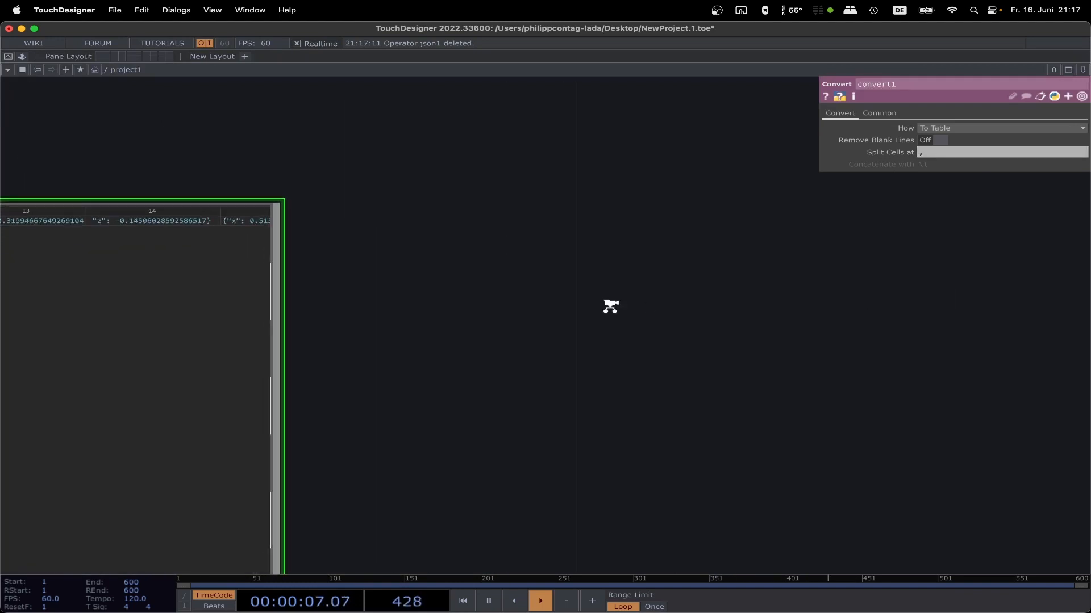
pyautogui.moveTo(575, 325); pyautogui.dragTo(923, 322)
pyautogui.moveTo(432, 160); pyautogui.dragTo(642, 183)
pyautogui.moveTo(267, 236); pyautogui.dragTo(488, 232)
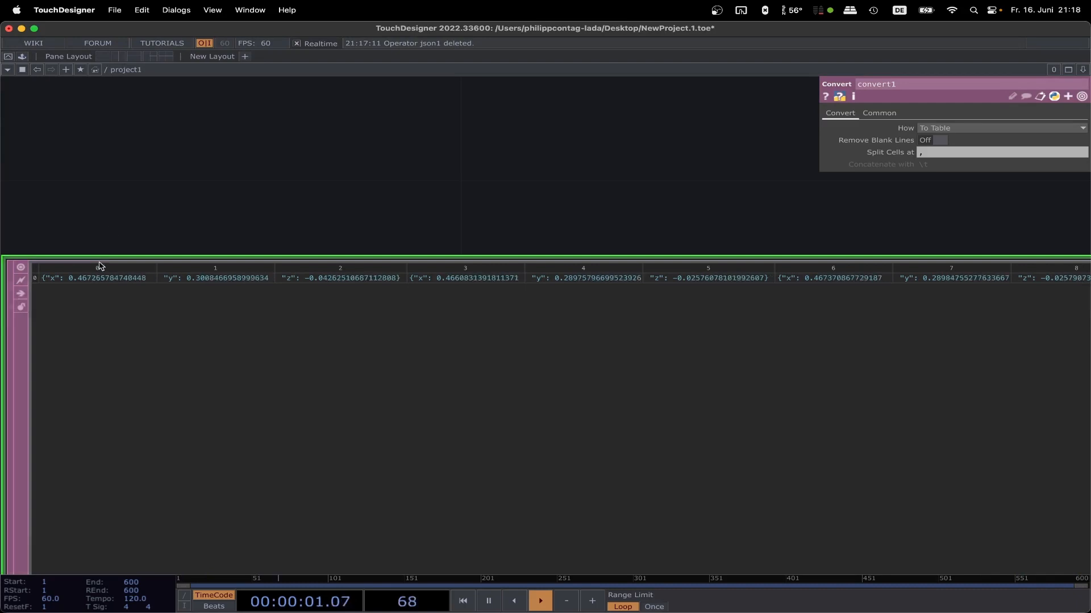
pyautogui.scroll(-6, 345, 217)
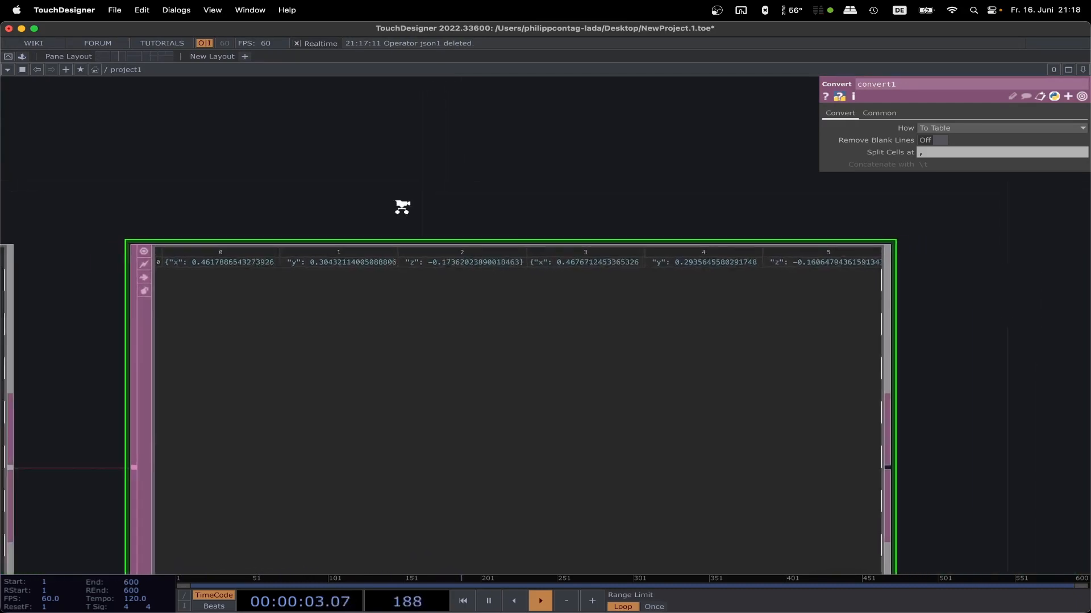
pyautogui.scroll(-2, 410, 205)
# Step: Add a Substitute DAT connected to the output of convert1 and set its Before text to {, leaving After empty
pyautogui.moveTo(619, 195); pyautogui.dragTo(321, 187)
pyautogui.scroll(-4, 649, 363)
pyautogui.moveTo(630, 422); pyautogui.dragTo(557, 336)
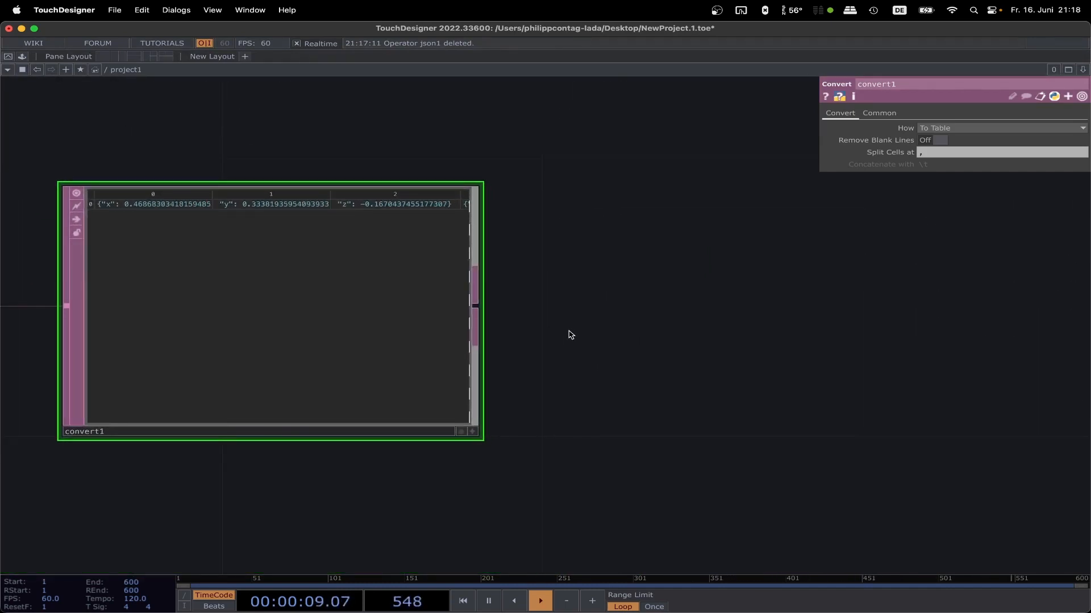
pyautogui.press('Tab')
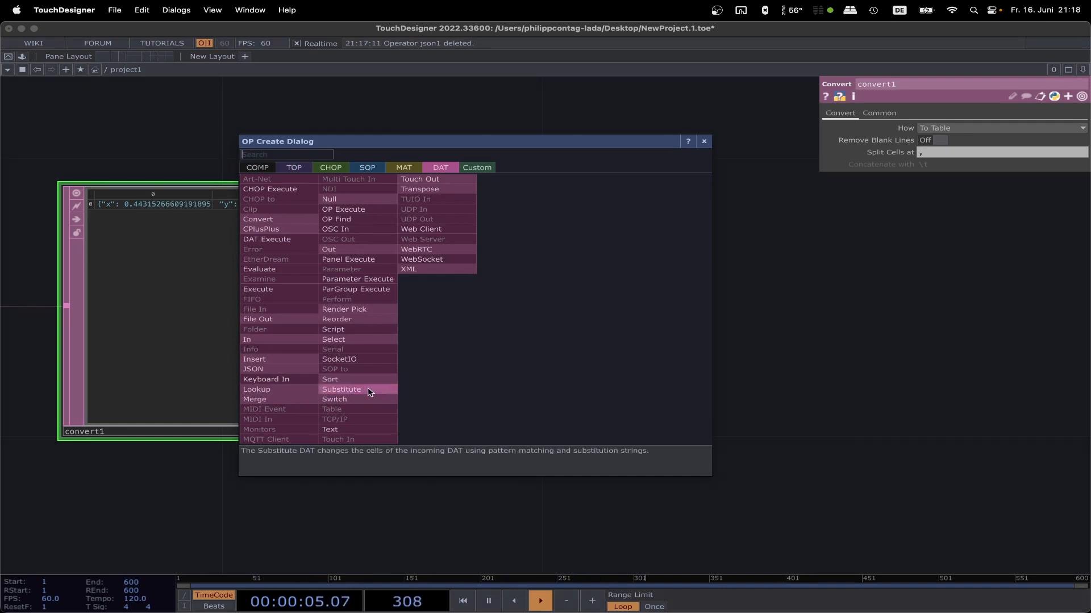
pyautogui.click(341, 389)
pyautogui.click(750, 314)
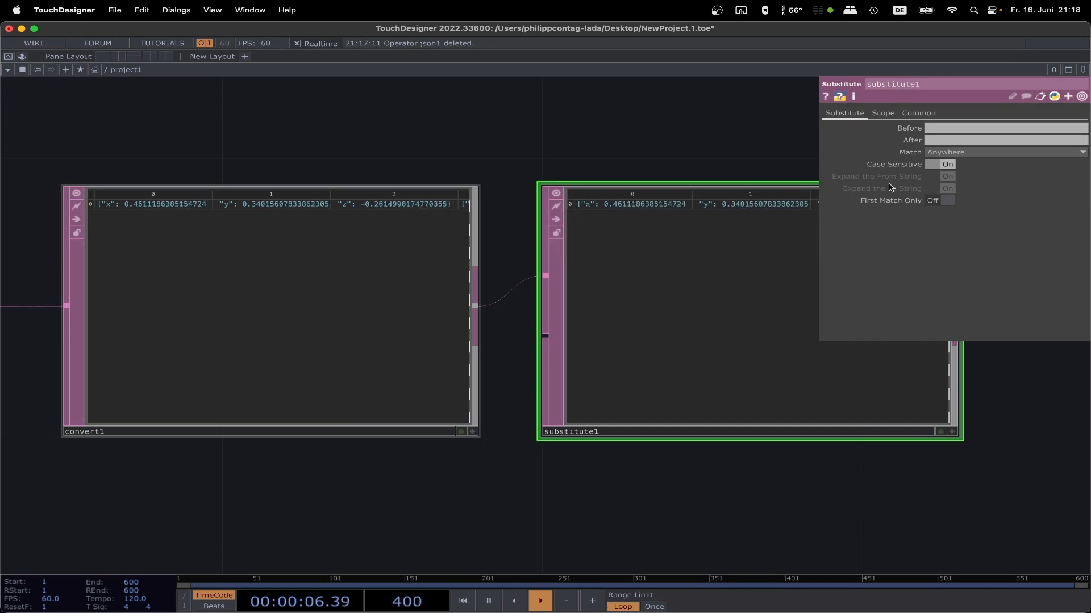
pyautogui.click(943, 129)
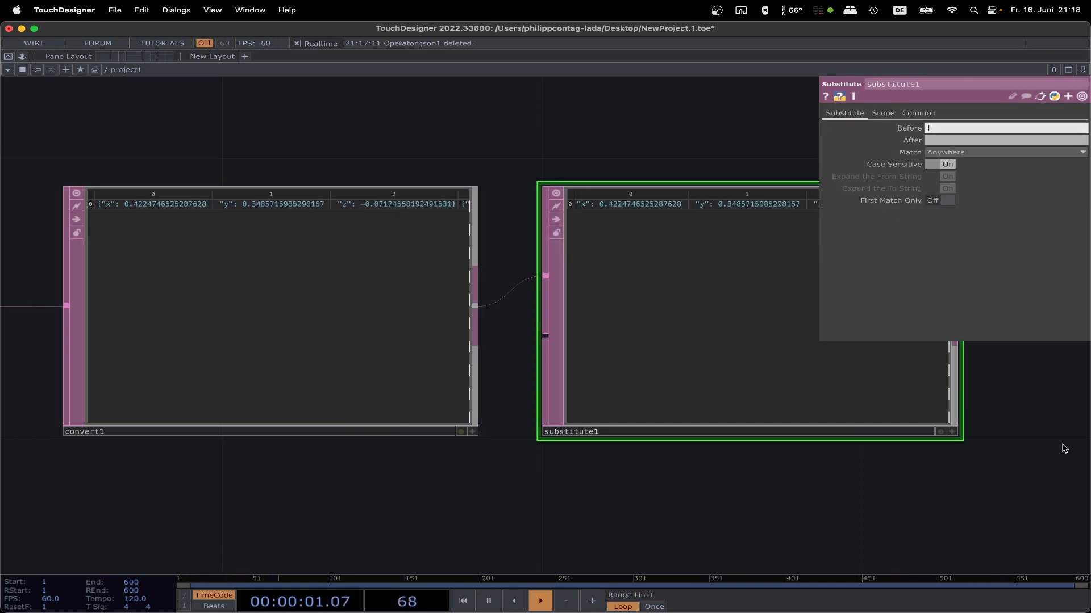
# Step: Add a second Substitute DAT connected to the output of substitute1 and set its Before text to }
pyautogui.scroll(-3, 982, 445)
pyautogui.moveTo(982, 445); pyautogui.dragTo(565, 419)
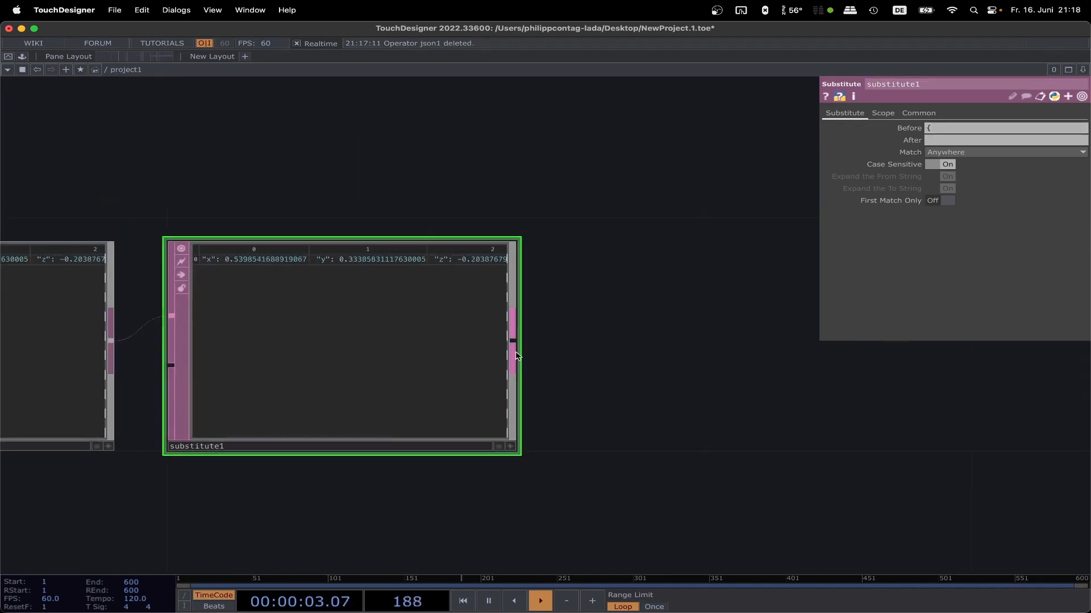
pyautogui.press('Tab')
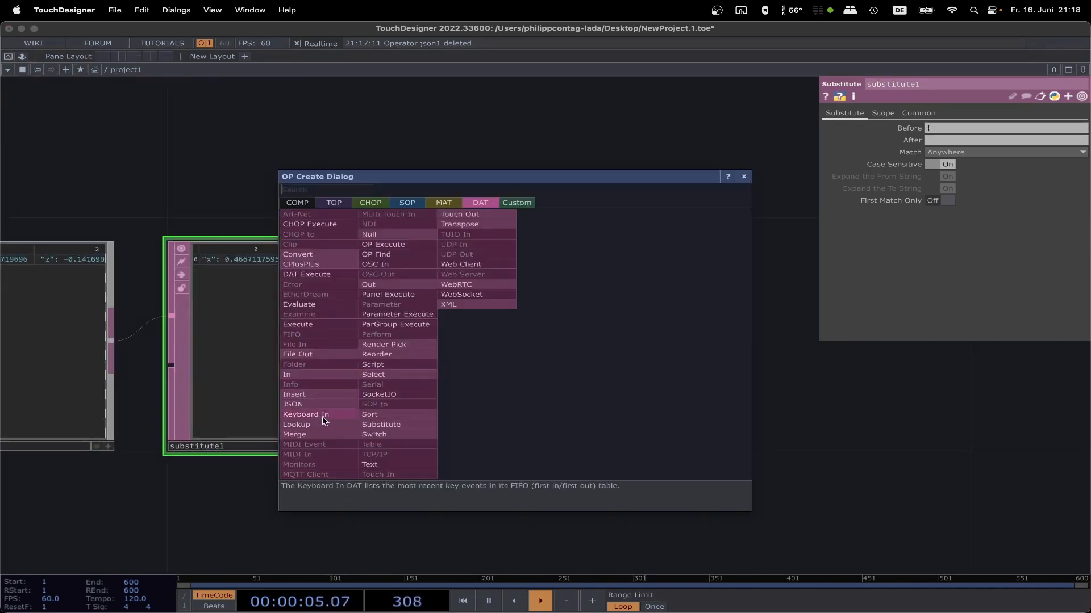
pyautogui.click(381, 424)
pyautogui.click(743, 350)
pyautogui.moveTo(942, 393); pyautogui.dragTo(866, 408)
pyautogui.click(944, 131)
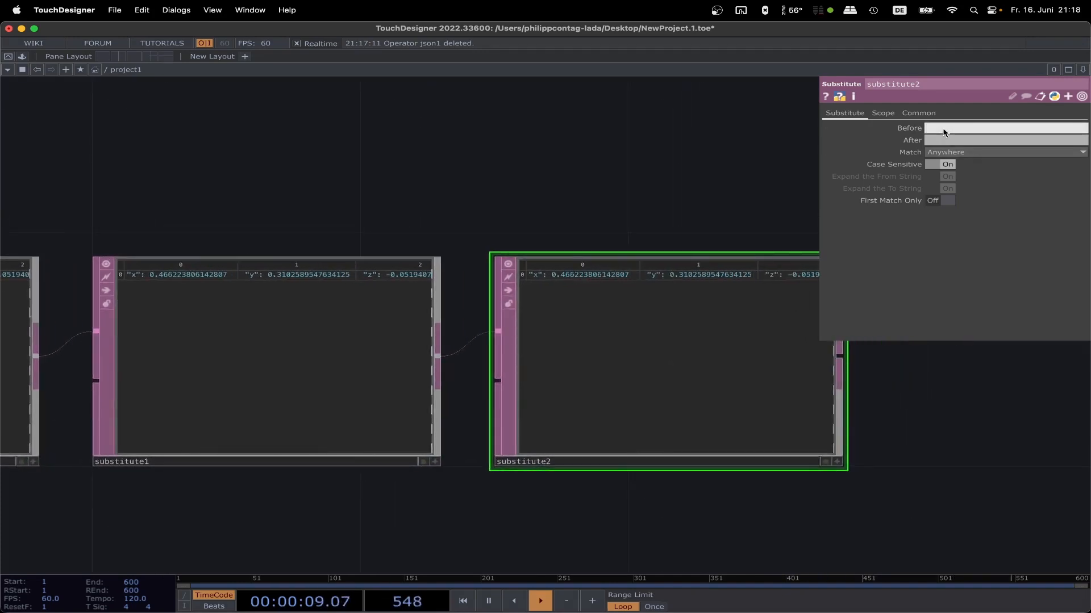
pyautogui.press('Return')
# Step: Add a third Substitute DAT connected to the output of substitute2 and set its Before text to "x":
pyautogui.scroll(-3, 972, 459)
pyautogui.moveTo(844, 443); pyautogui.dragTo(469, 435)
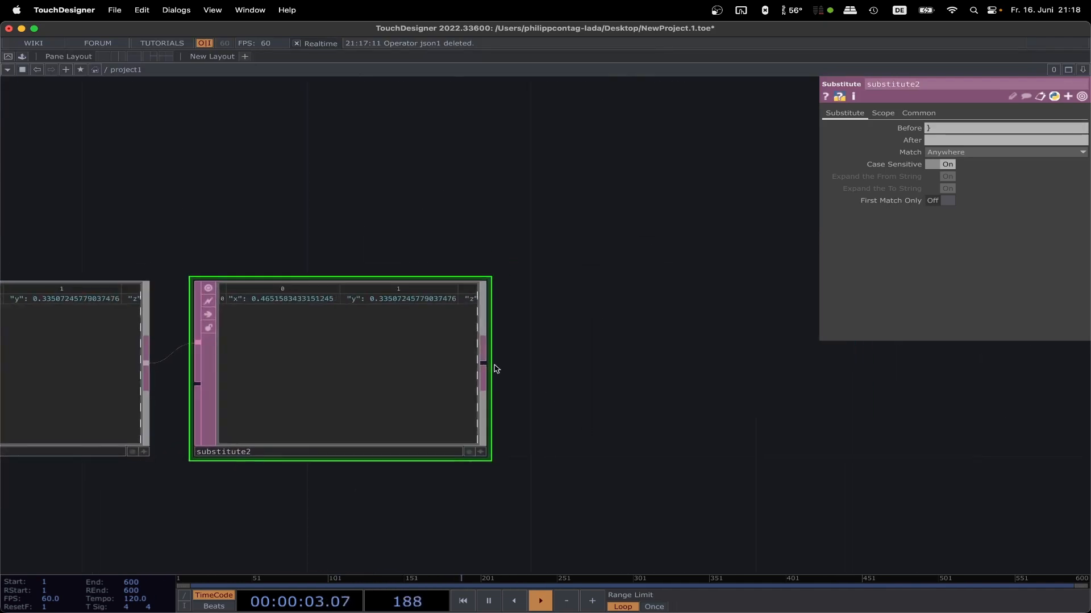
pyautogui.press('Tab')
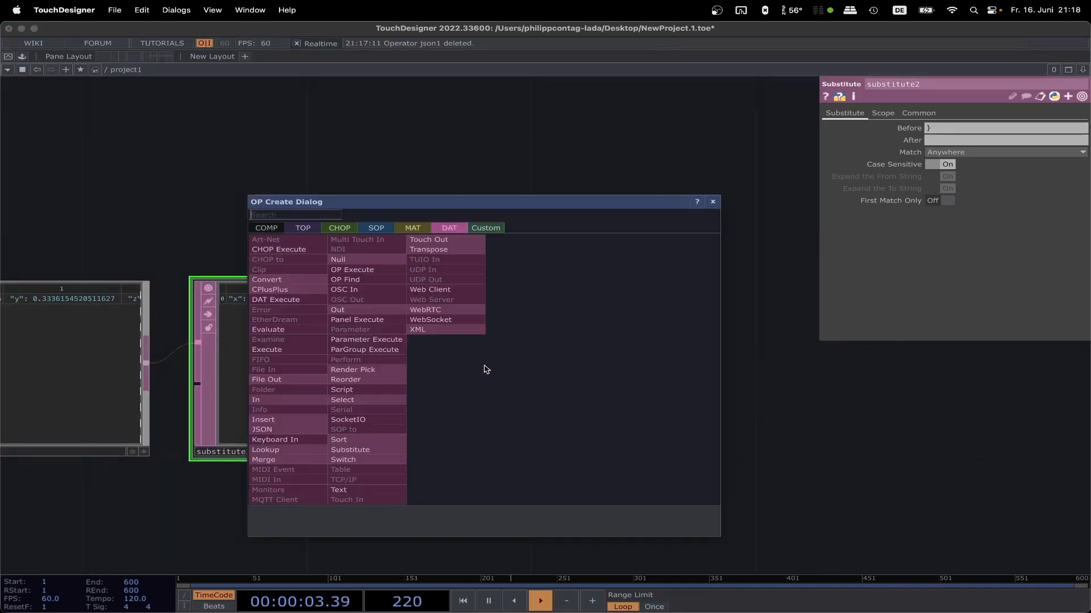
pyautogui.click(359, 450)
pyautogui.click(814, 260)
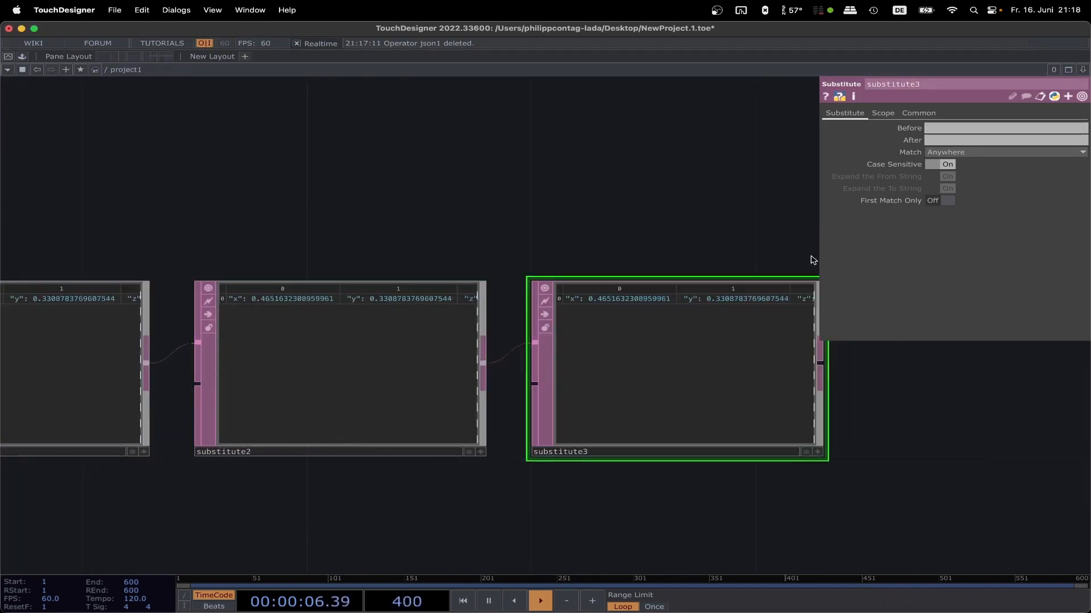
pyautogui.click(942, 129)
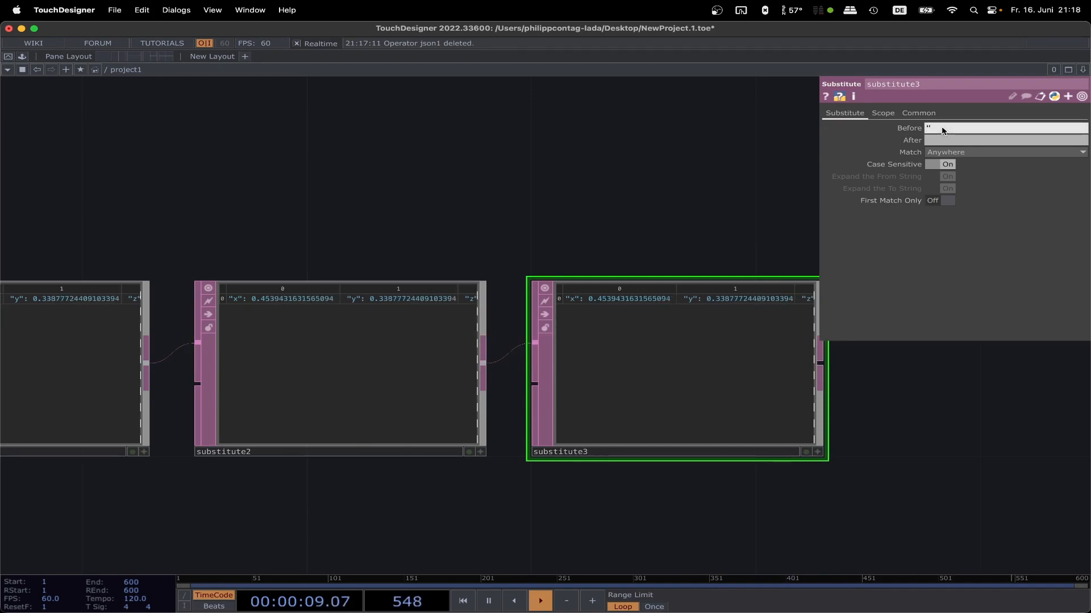
pyautogui.write('"x":')
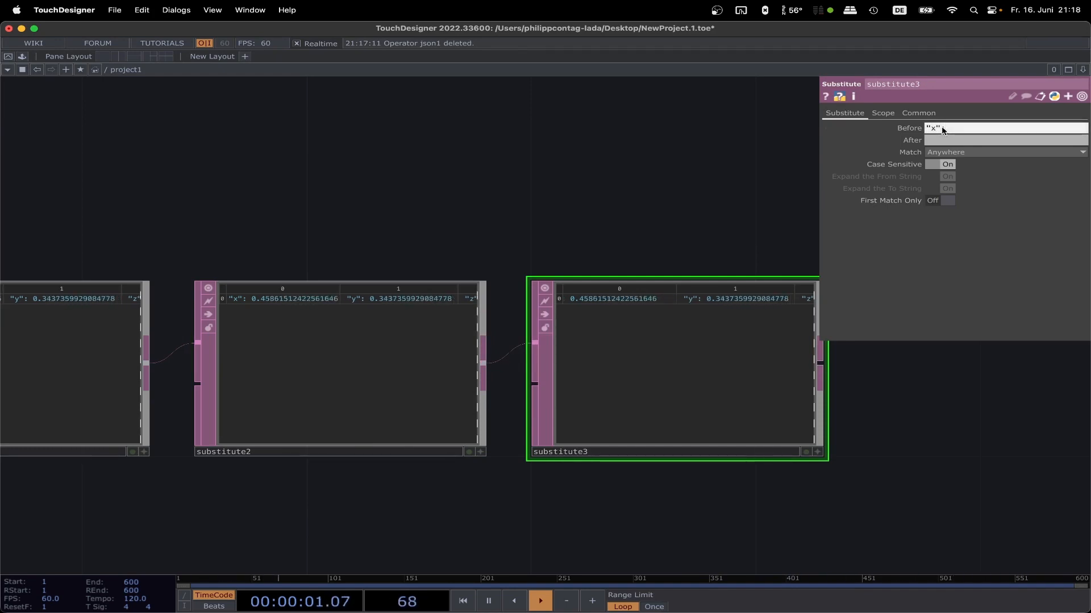
# Step: Duplicate substitute3, place the copy beside it connected to its output, and set the copy's Before text to "y":
pyautogui.scroll(-3, 983, 423)
pyautogui.scroll(-1, 983, 423)
pyautogui.moveTo(983, 423); pyautogui.dragTo(556, 414)
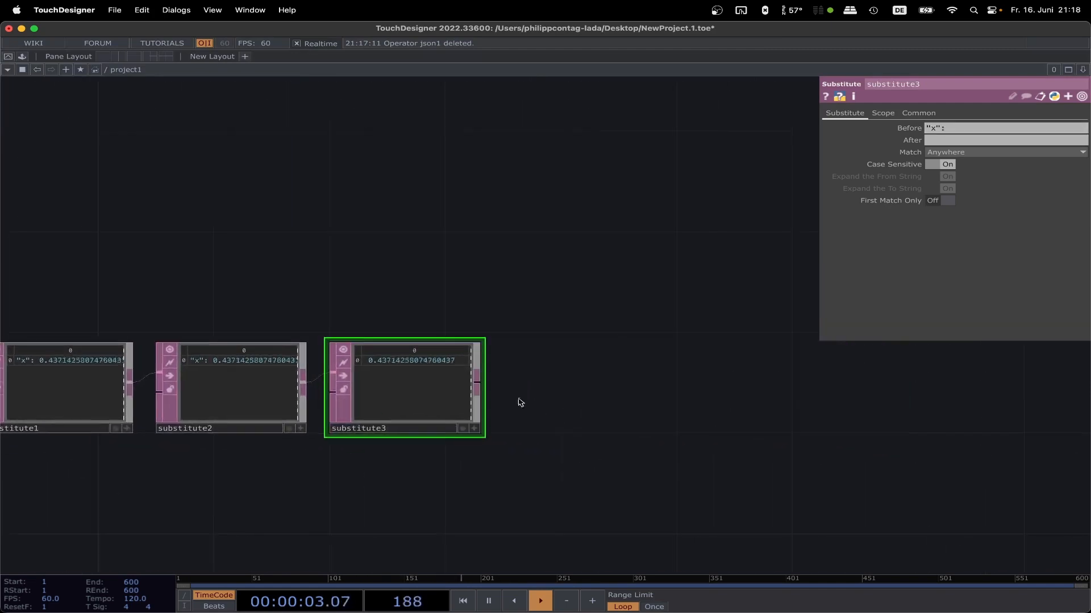
pyautogui.press('super+c')
pyautogui.press('super+v')
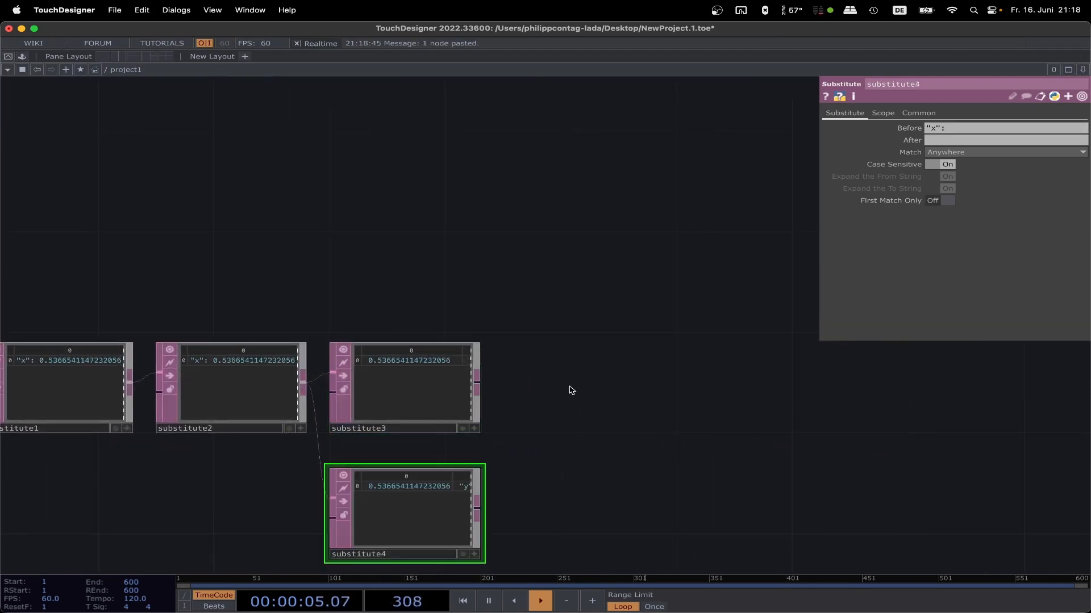
pyautogui.moveTo(409, 511); pyautogui.dragTo(627, 377)
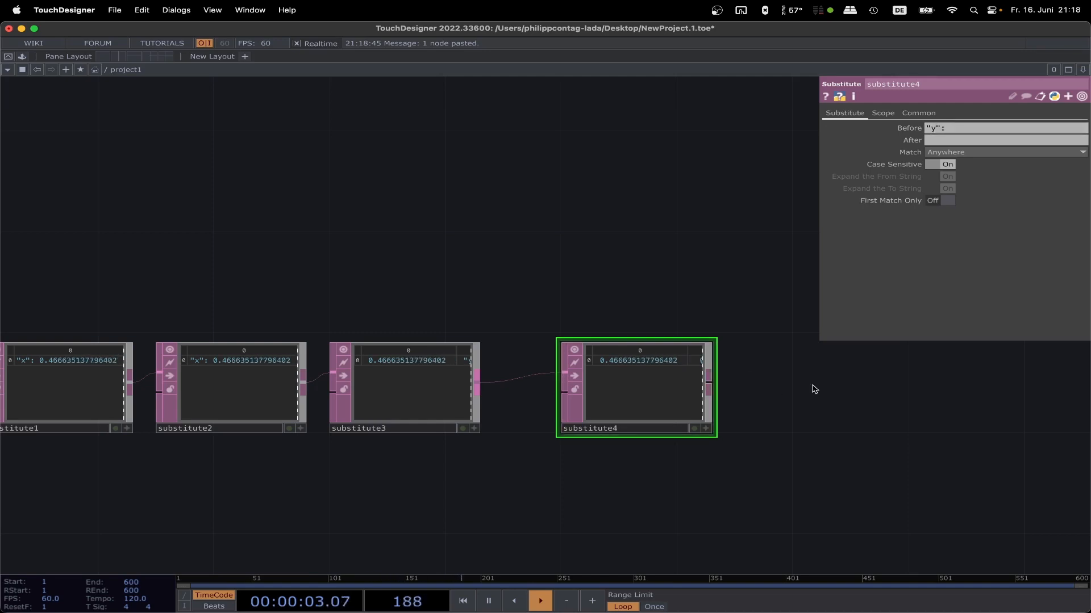
# Step: Paste another Substitute DAT copy, connect it to the output of substitute4, and set its Before text to "z":
pyautogui.press('super+v')
pyautogui.hscroll(10, 735, 438)
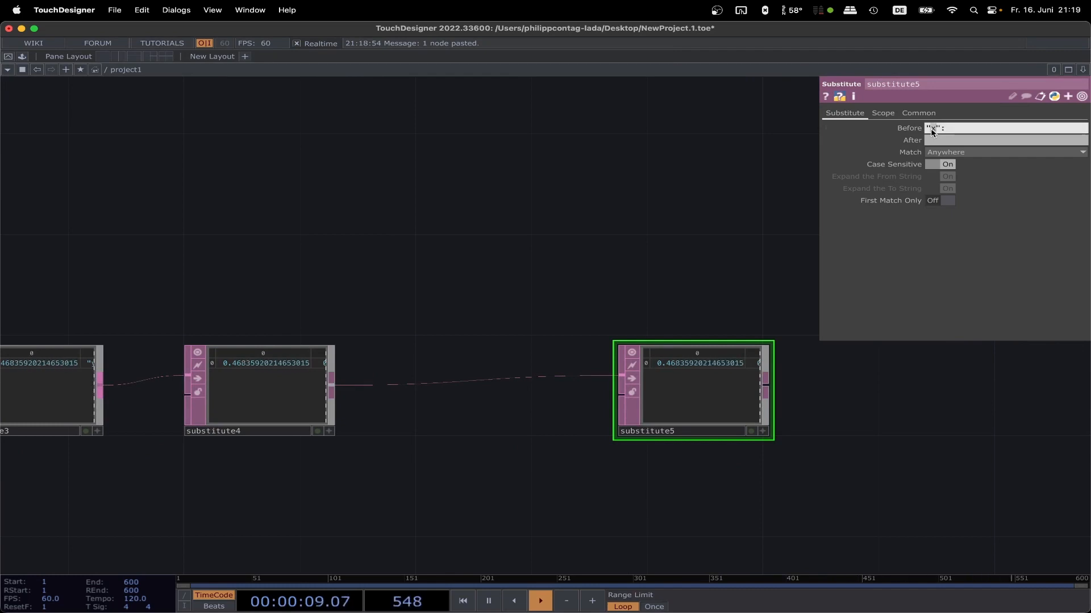
pyautogui.scroll(-5, 934, 218)
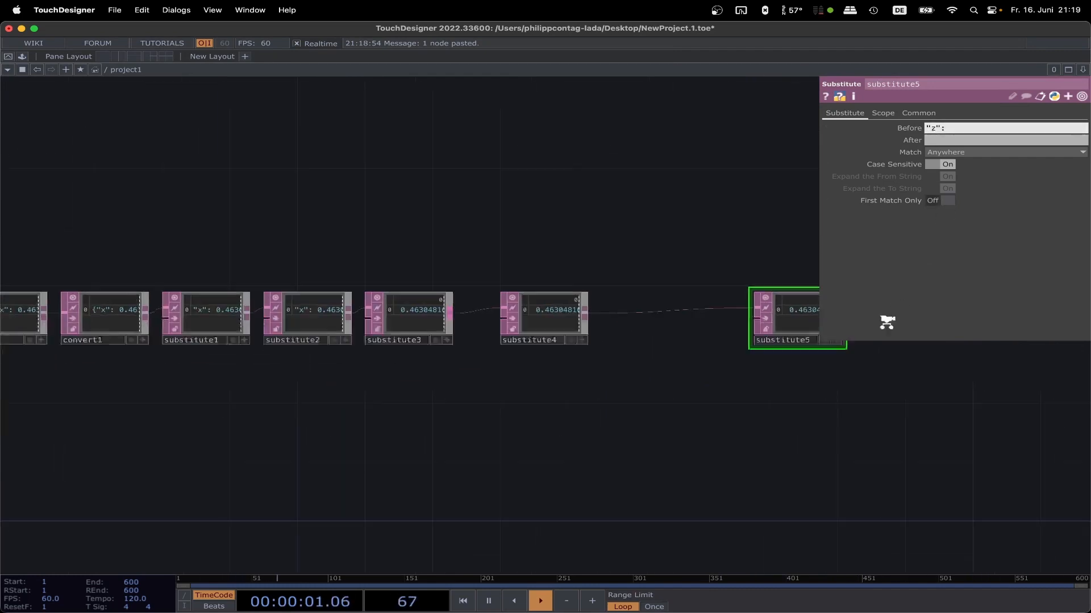
# Step: Add a Null DAT connected to the output of substitute5
pyautogui.moveTo(845, 399); pyautogui.dragTo(531, 441)
pyautogui.scroll(6, 526, 366)
pyautogui.scroll(2, 526, 364)
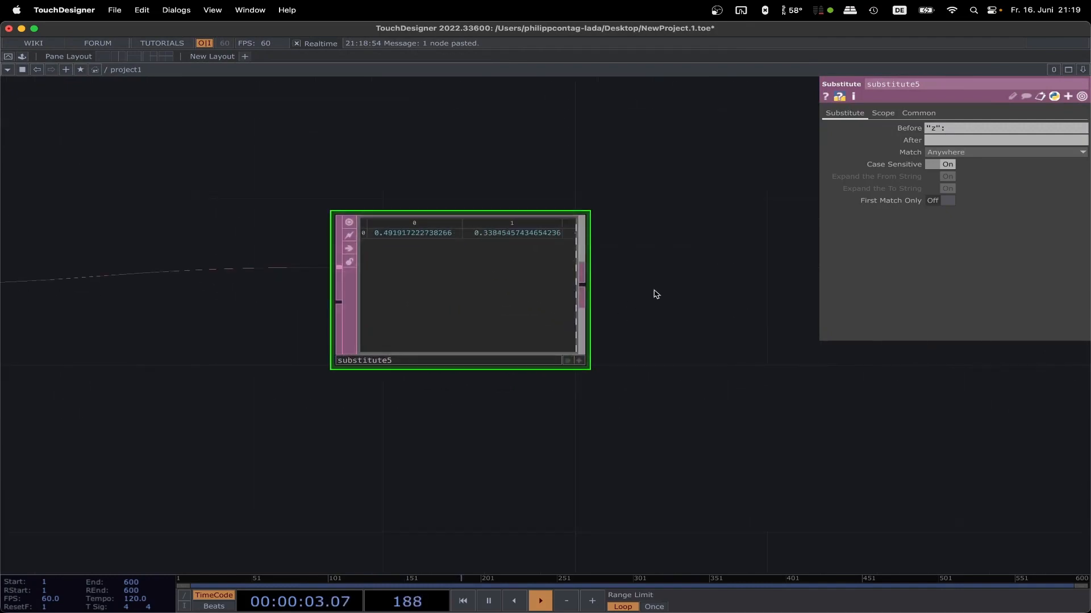
pyautogui.scroll(6, 654, 292)
pyautogui.moveTo(650, 279); pyautogui.dragTo(746, 392)
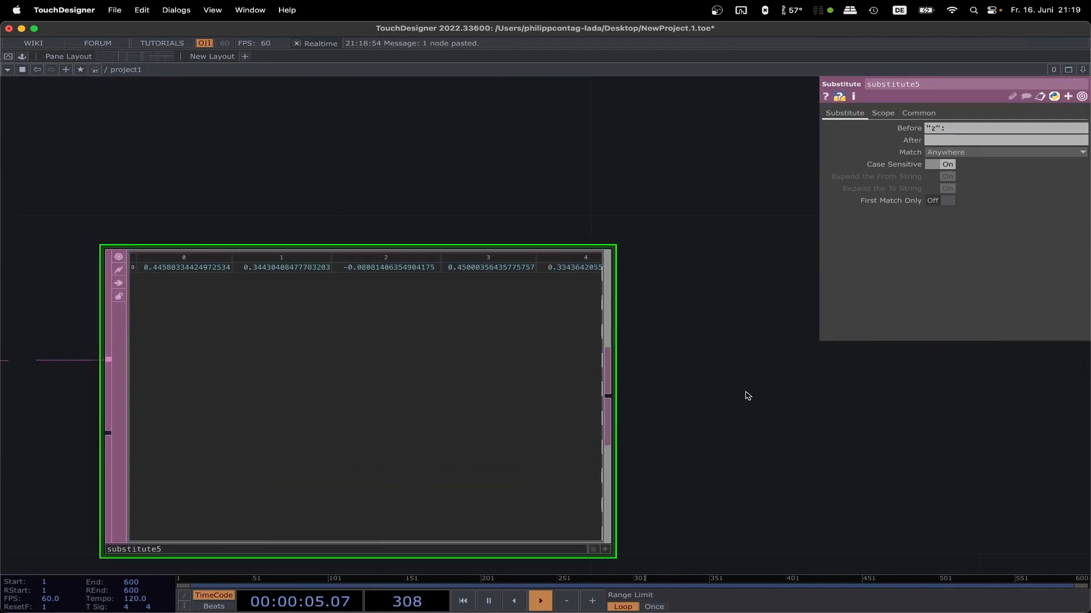
pyautogui.scroll(-4, 745, 390)
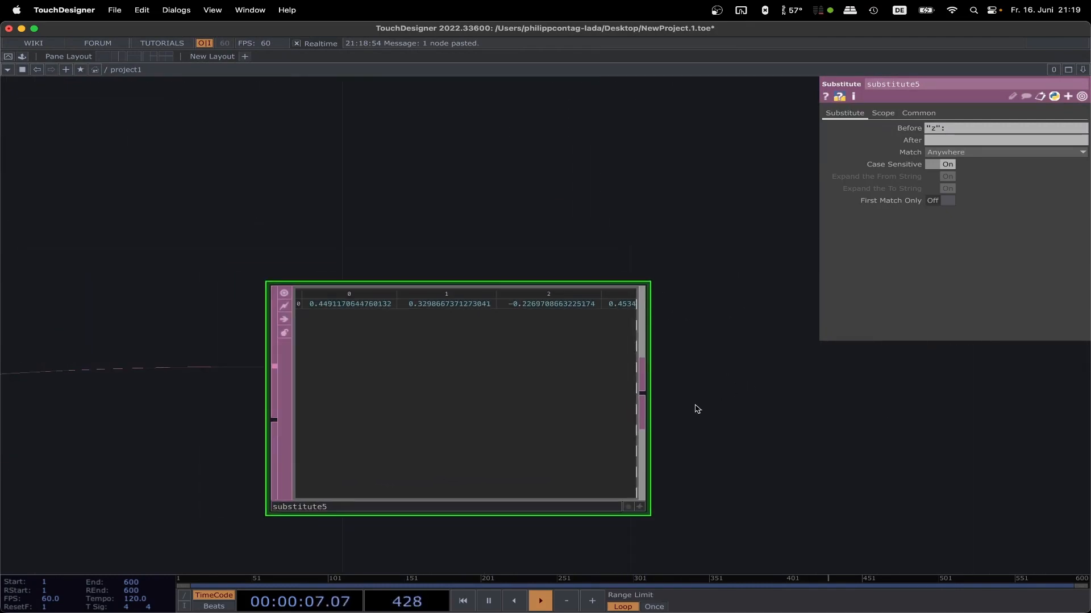
pyautogui.rightClick(645, 396)
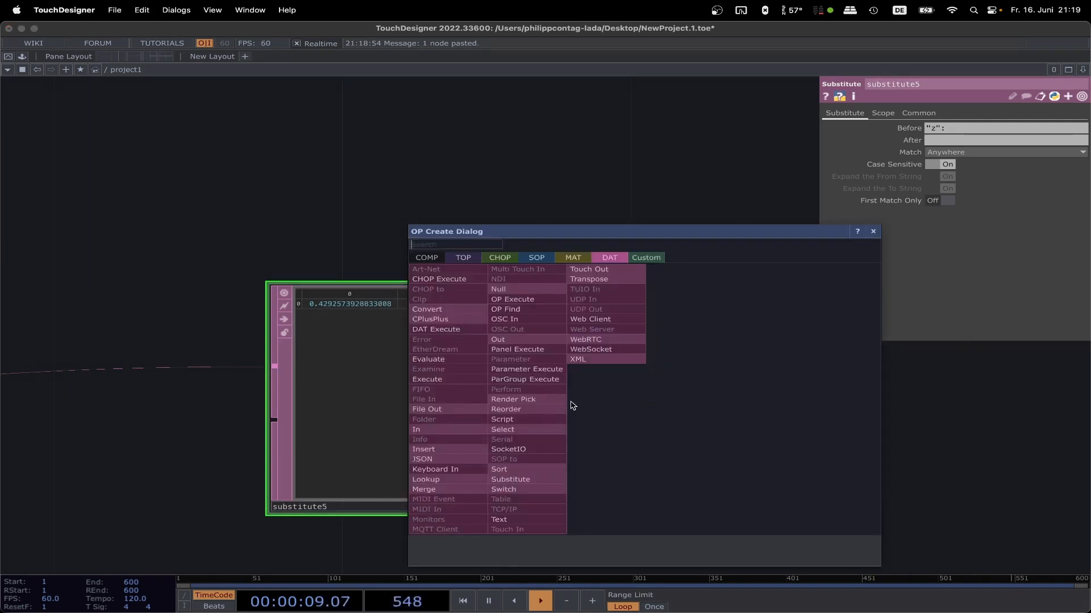
pyautogui.click(500, 289)
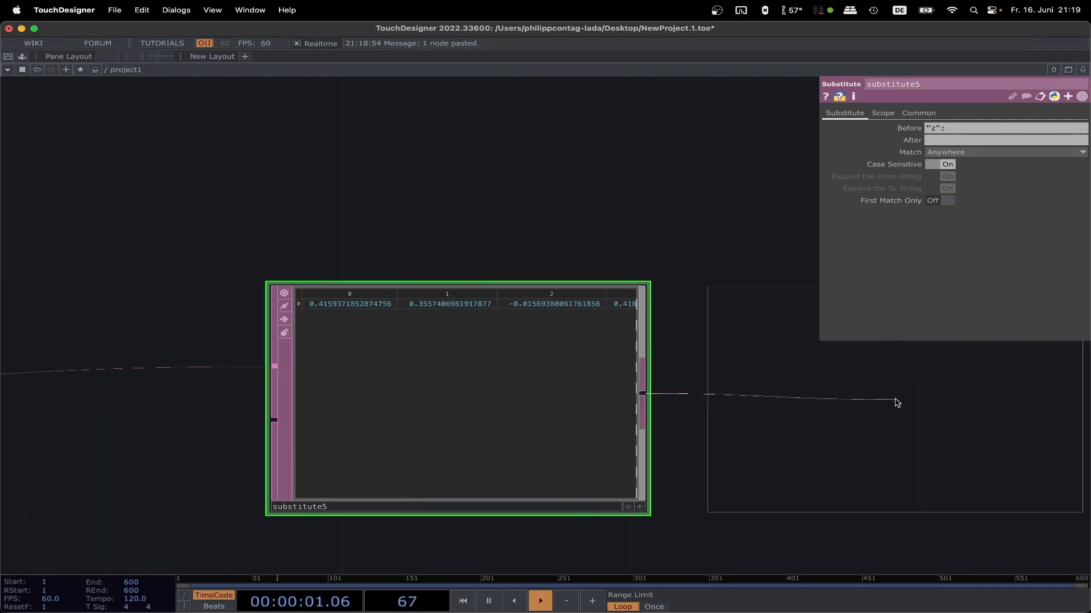
pyautogui.click(896, 403)
# Step: Convert the null1 table to channels with a DAT to CHOP placed beside it
pyautogui.hscroll(5, 674, 260)
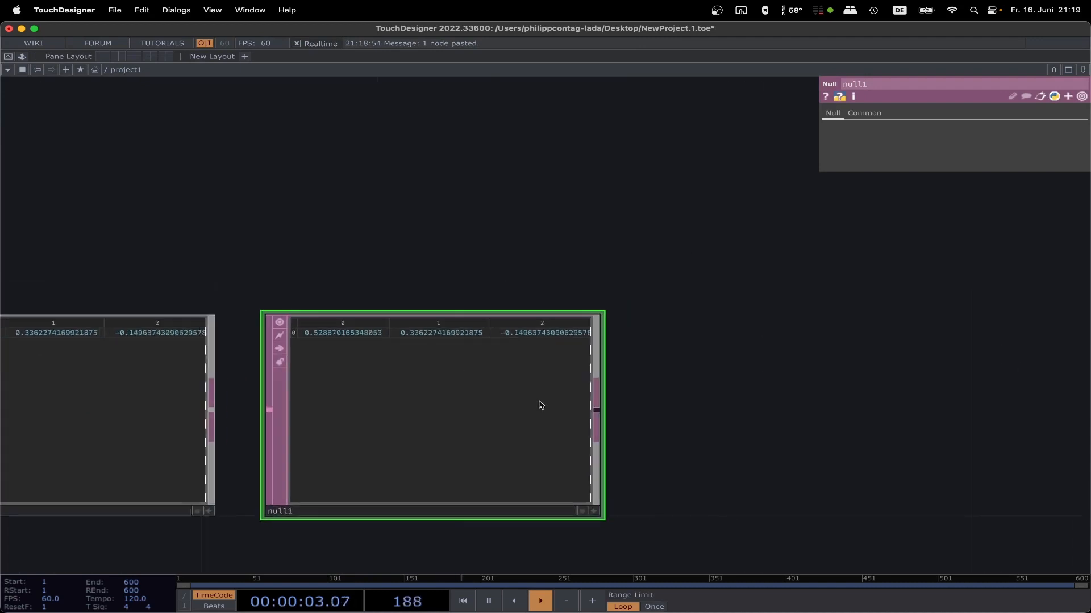
pyautogui.rightClick(603, 411)
pyautogui.click(456, 270)
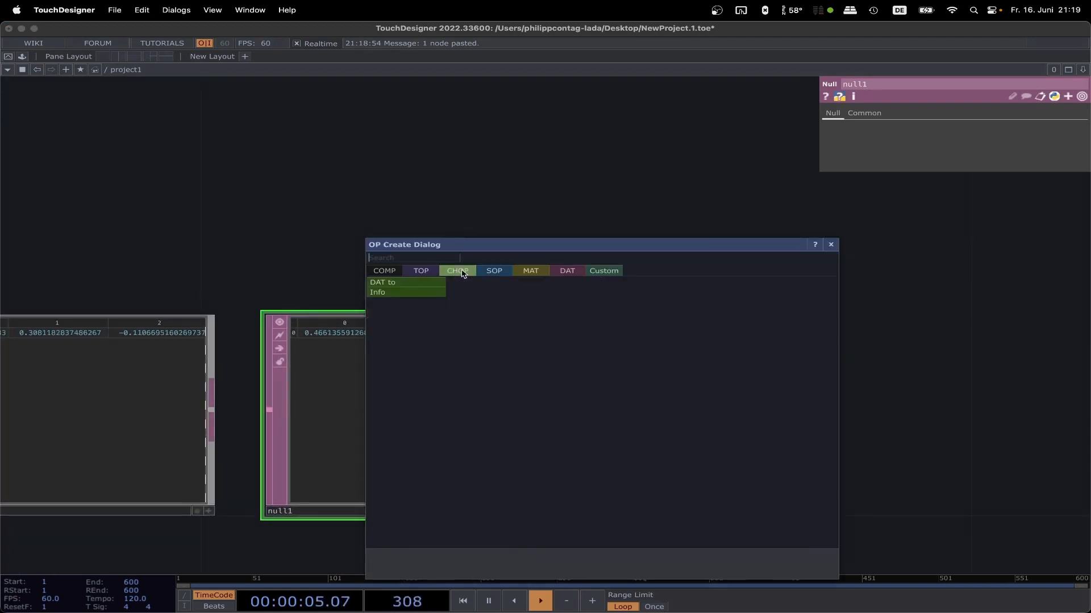
pyautogui.click(414, 284)
pyautogui.click(816, 421)
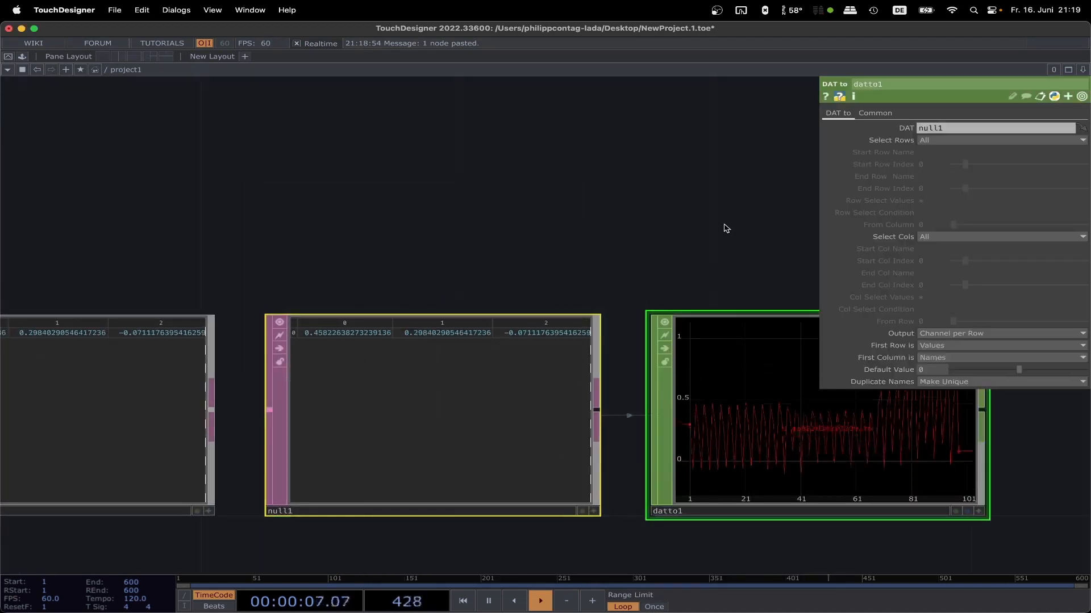
# Step: Set datto1's Output to Channel per Column and its First Column is option to Values
pyautogui.scroll(-3, 732, 234)
pyautogui.hscroll(5, 732, 233)
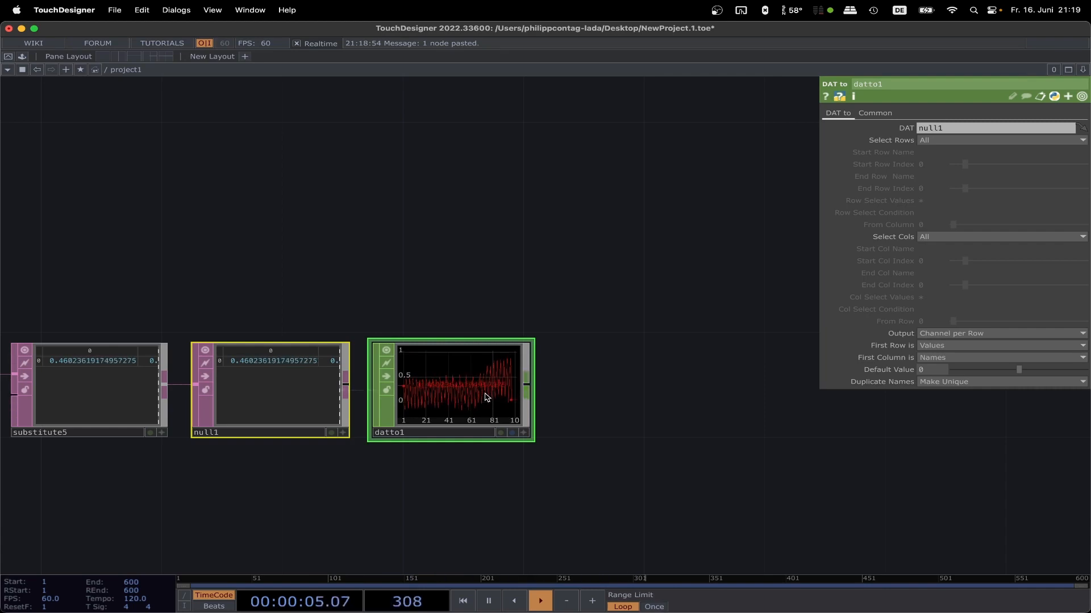
pyautogui.click(981, 334)
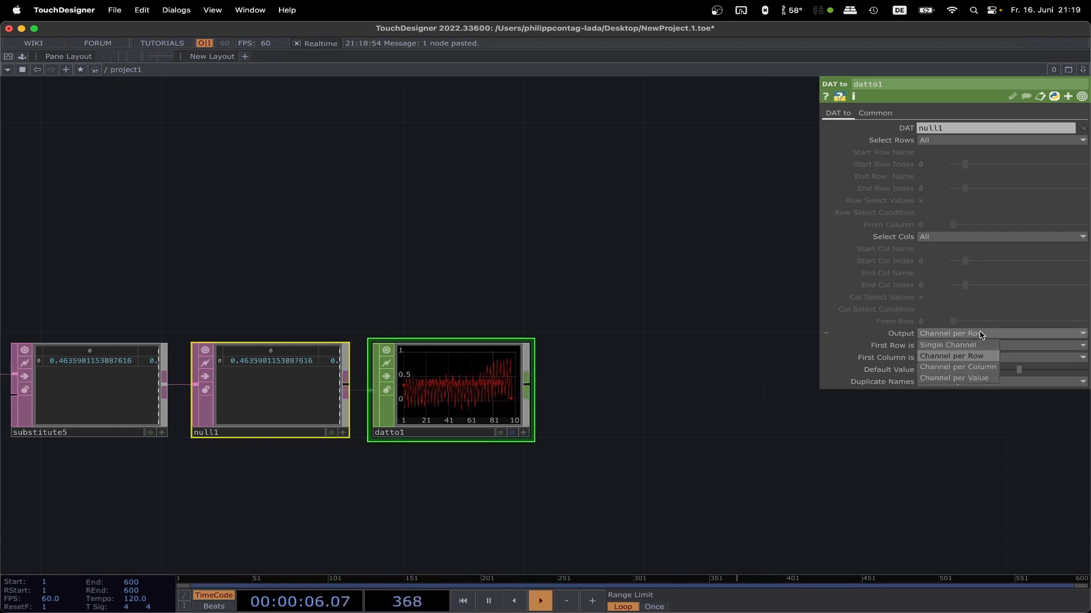
pyautogui.click(979, 366)
pyautogui.scroll(15, 488, 387)
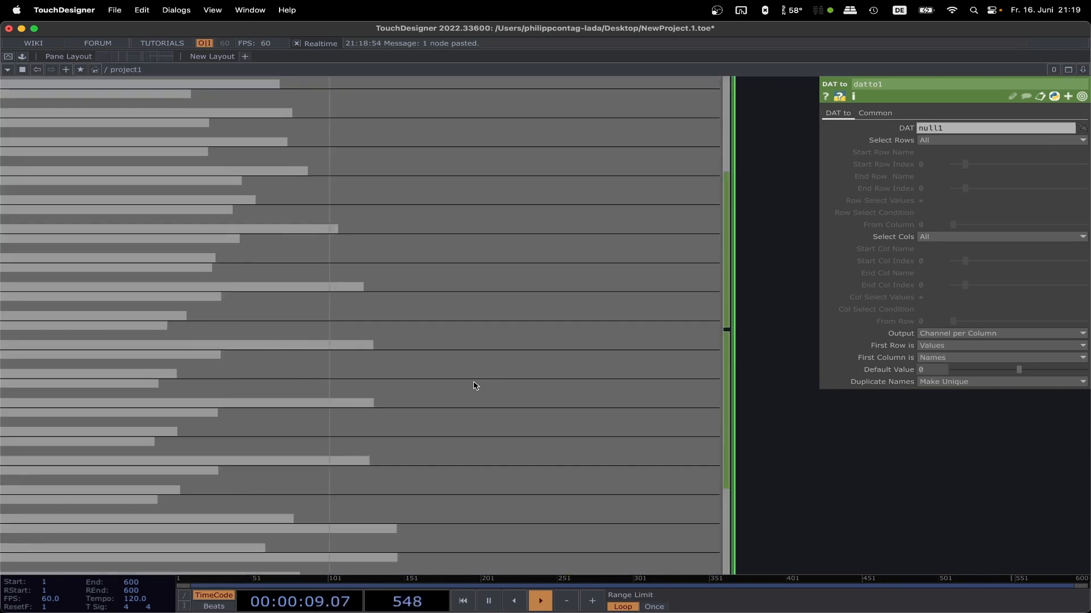
pyautogui.scroll(3, 567, 123)
pyautogui.hscroll(-3, 566, 124)
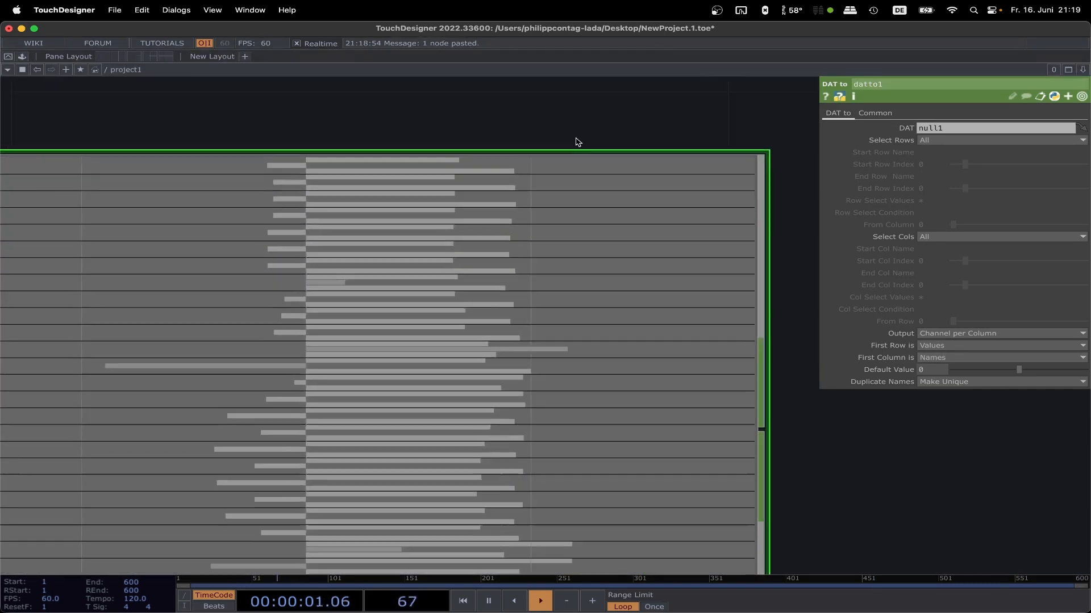
pyautogui.click(958, 357)
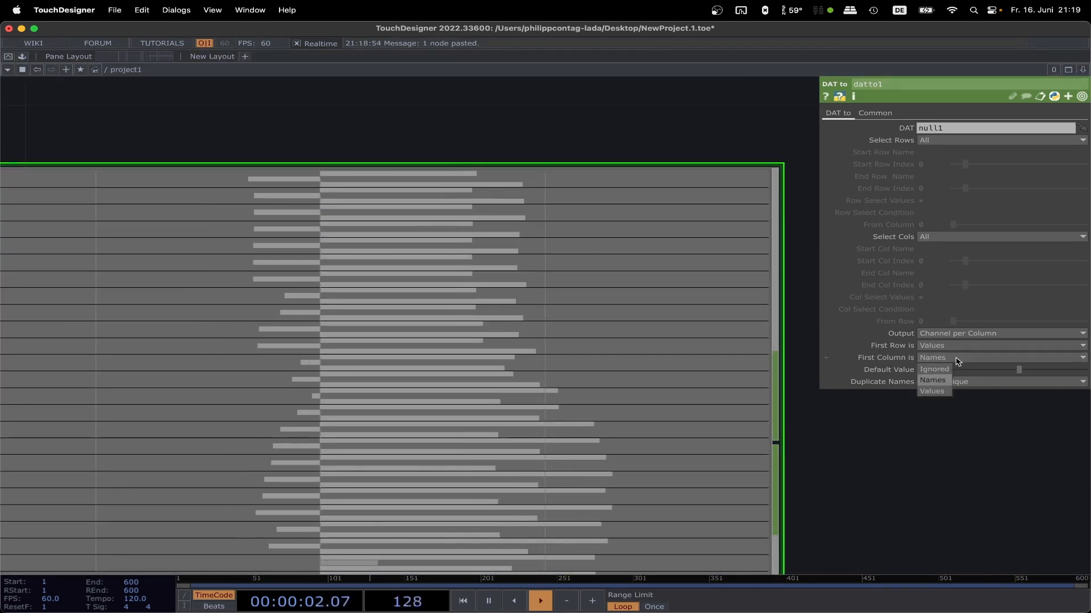
pyautogui.click(932, 391)
pyautogui.scroll(5, 364, 154)
pyautogui.moveTo(397, 125); pyautogui.dragTo(556, 104)
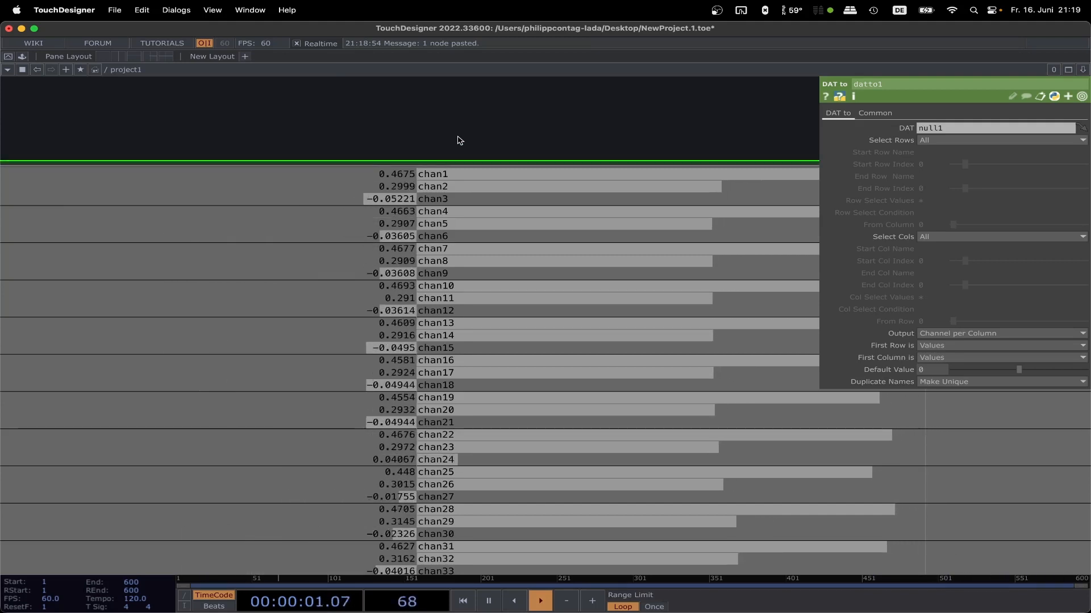
# Step: Add a Shuffle CHOP connected to the output of datto1 and place it beside that node
pyautogui.scroll(-6, 485, 119)
pyautogui.scroll(-4, 500, 119)
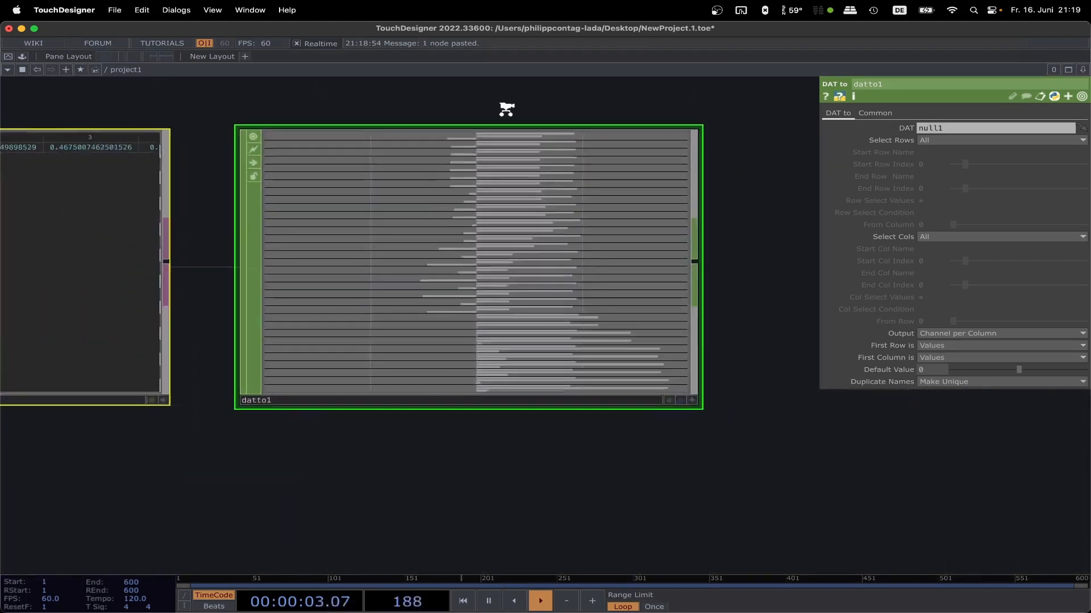
pyautogui.moveTo(528, 103); pyautogui.dragTo(294, 158)
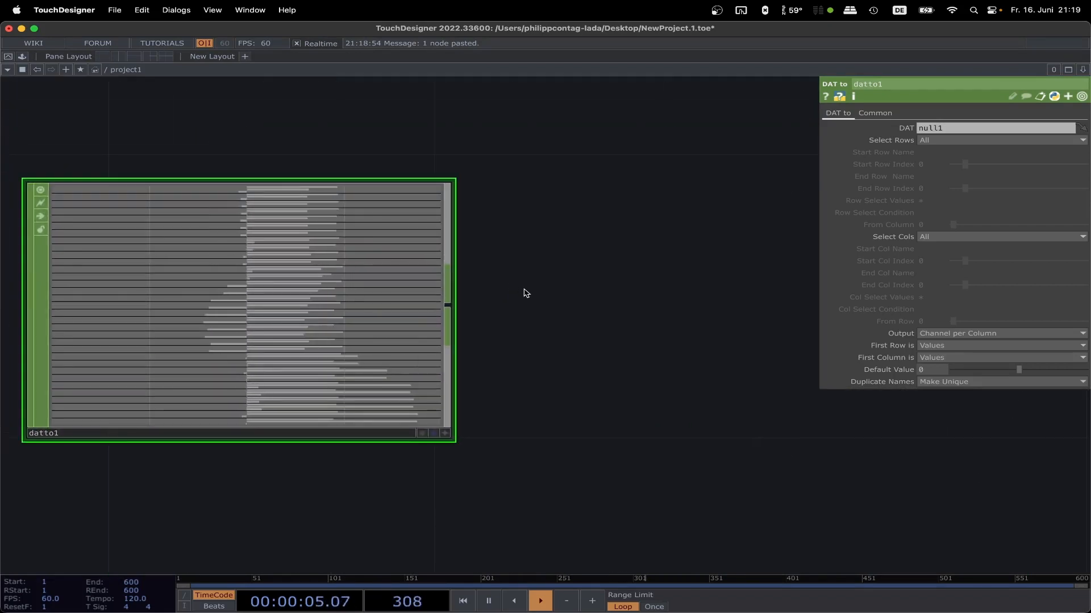
pyautogui.scroll(-2, 524, 295)
pyautogui.moveTo(536, 336); pyautogui.dragTo(592, 348)
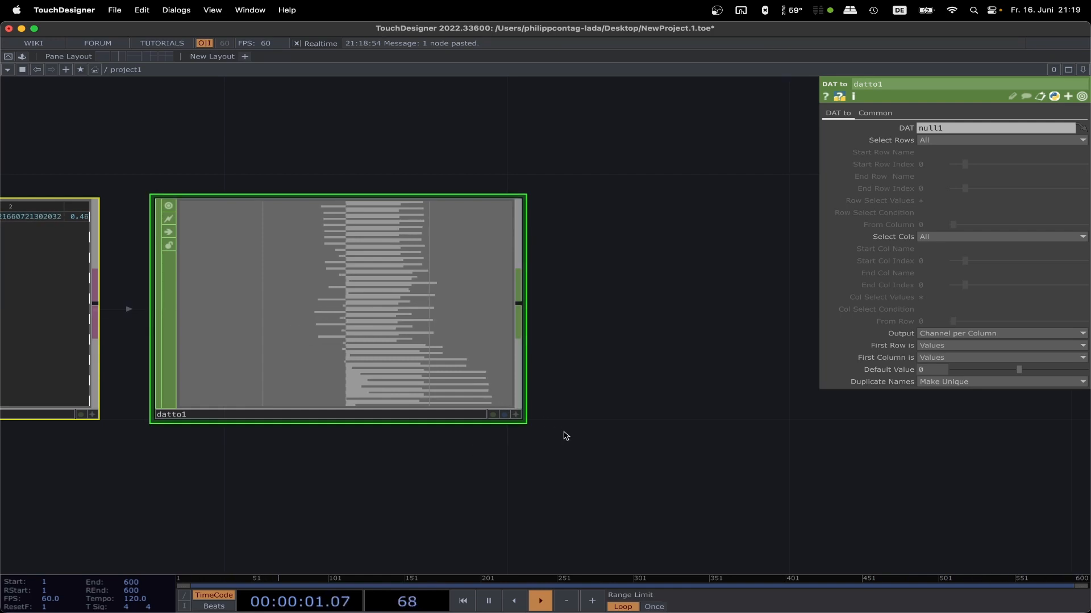
pyautogui.click(518, 307)
pyautogui.write('shuff')
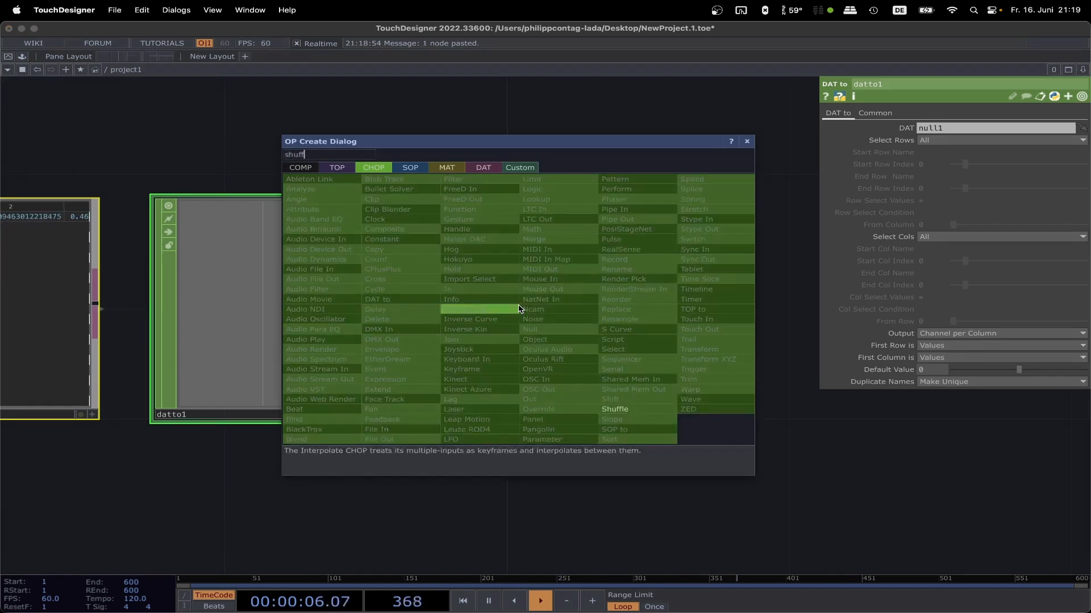
pyautogui.press('Return')
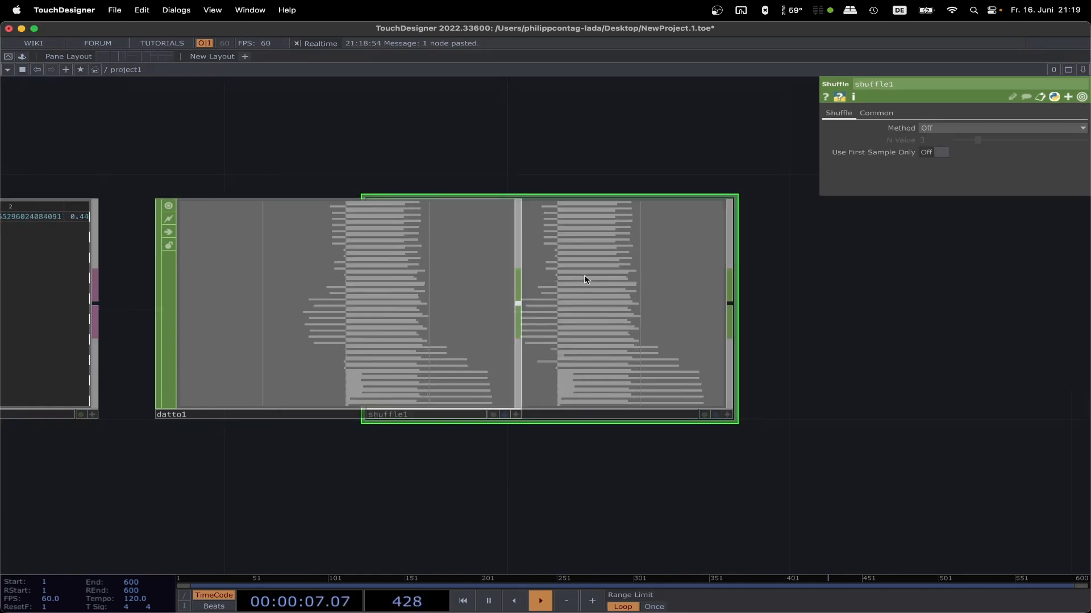
pyautogui.click(791, 268)
# Step: Set shuffle1's Method to Sequence All Samples Every Nth Channel
pyautogui.moveTo(657, 121); pyautogui.dragTo(383, 154)
pyautogui.click(939, 130)
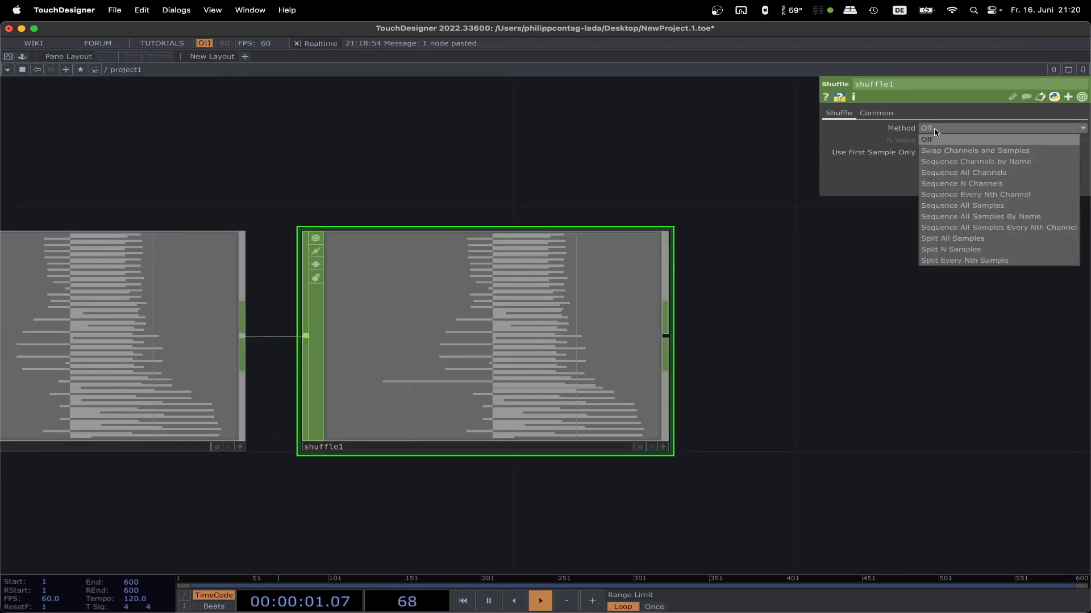
pyautogui.click(1020, 231)
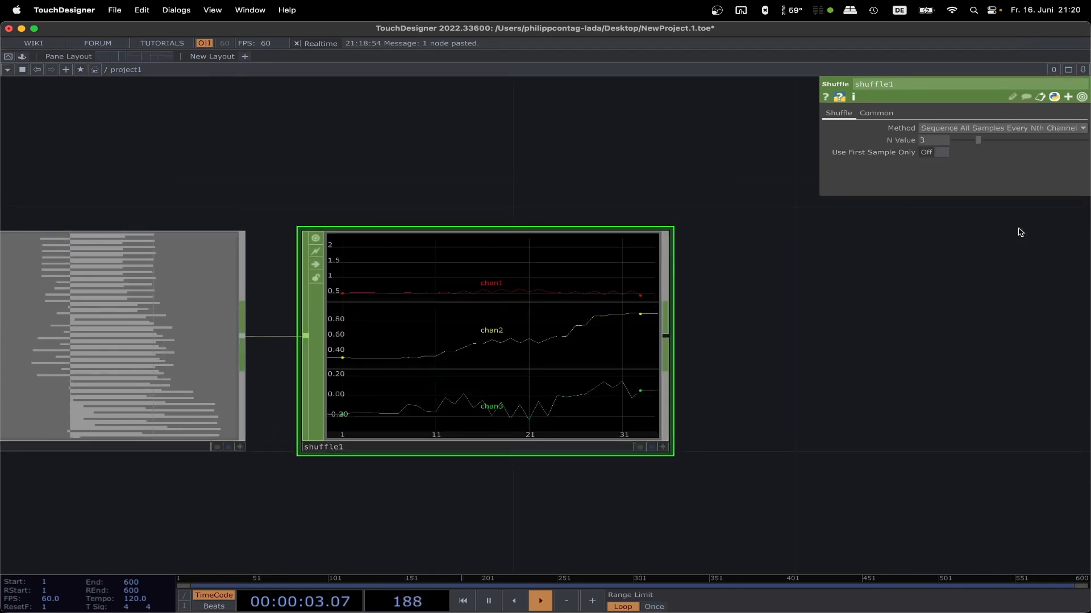
pyautogui.rightClick(623, 291)
pyautogui.click(565, 373)
pyautogui.middleClick(566, 371)
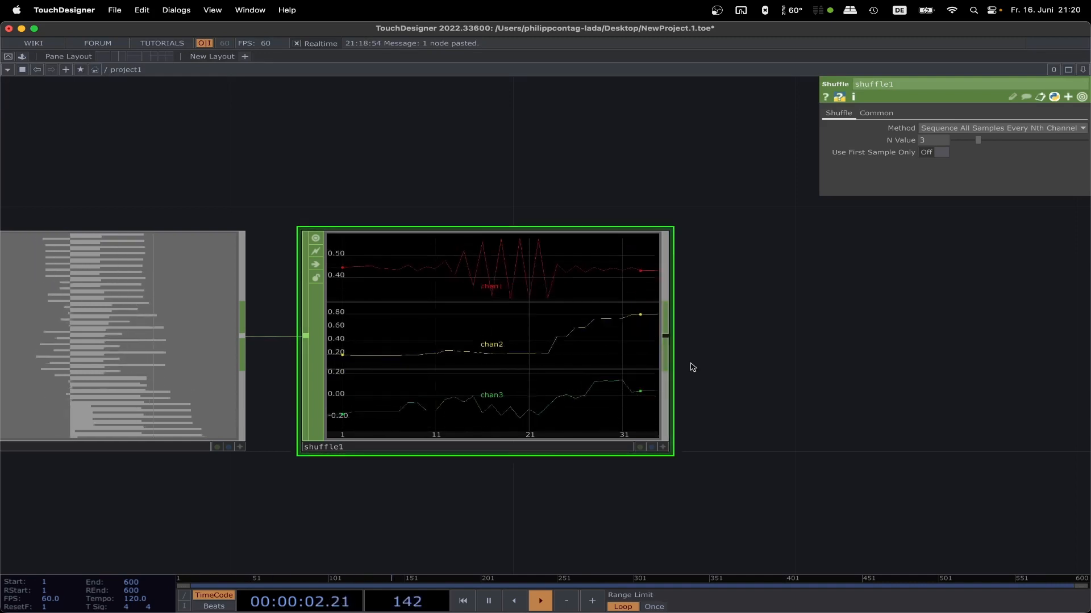
# Step: Add a Select CHOP to the output of shuffle1, place it above and beside that node, and set its Channel Names to chan1
pyautogui.rightClick(668, 346)
pyautogui.write('select')
pyautogui.press('Return')
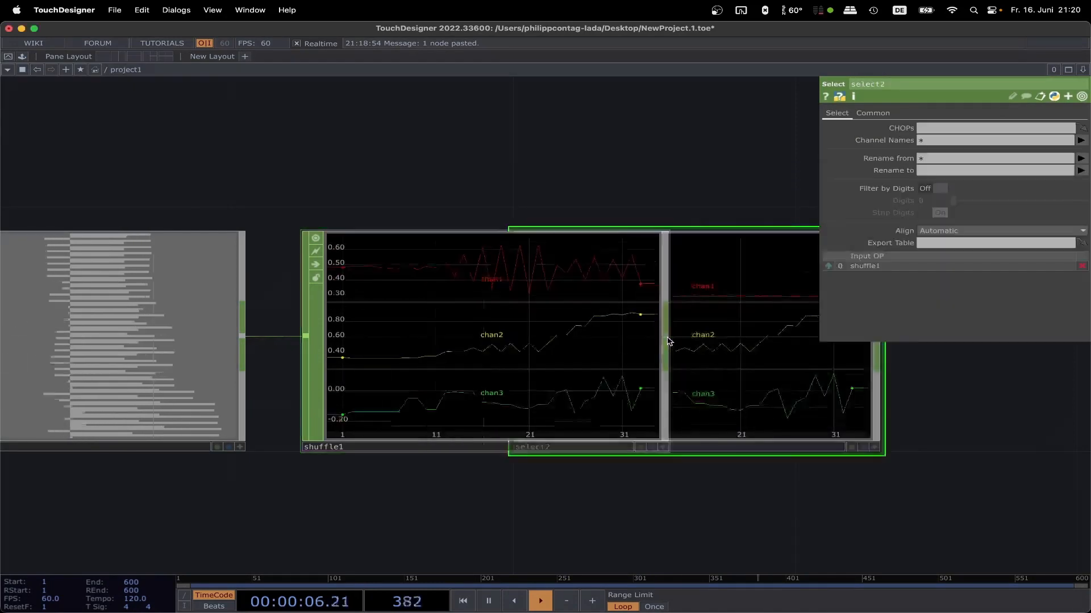
pyautogui.scroll(-5, 886, 396)
pyautogui.moveTo(952, 398); pyautogui.dragTo(537, 463)
pyautogui.moveTo(437, 447); pyautogui.dragTo(592, 311)
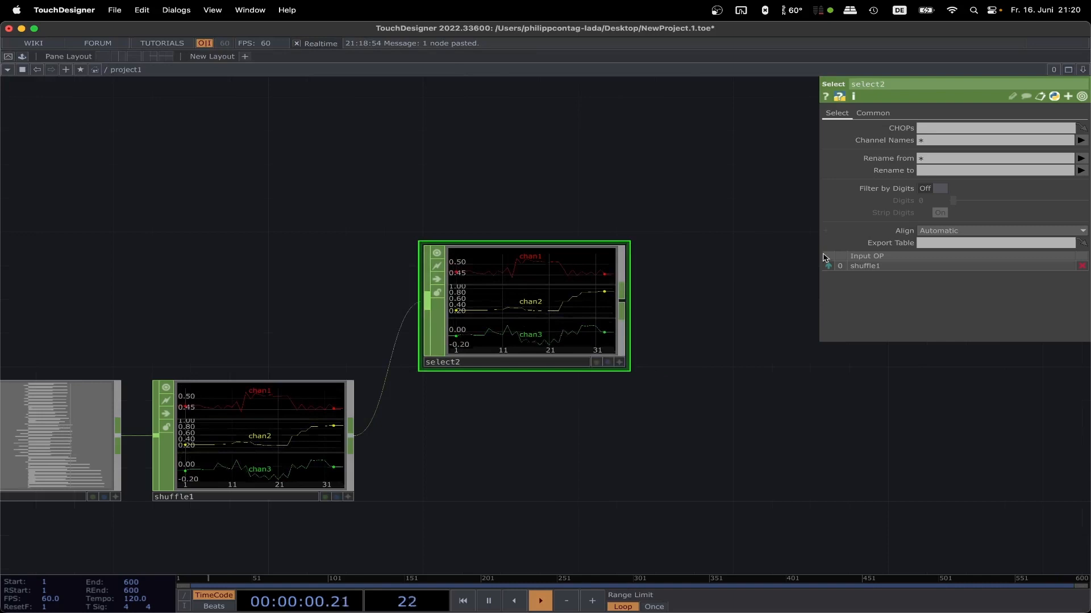
pyautogui.click(1081, 140)
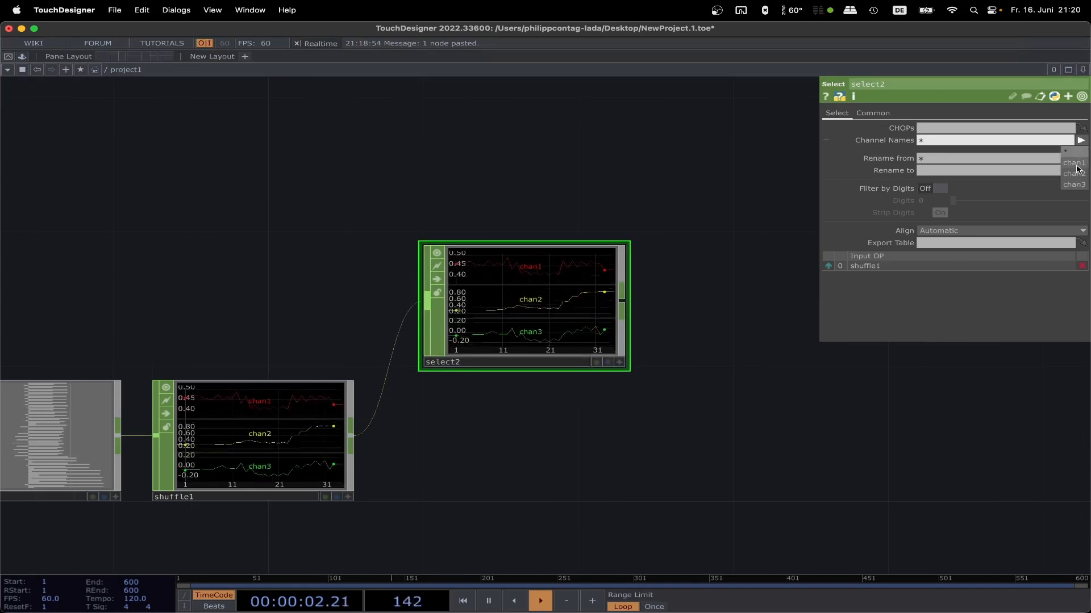
pyautogui.click(1073, 163)
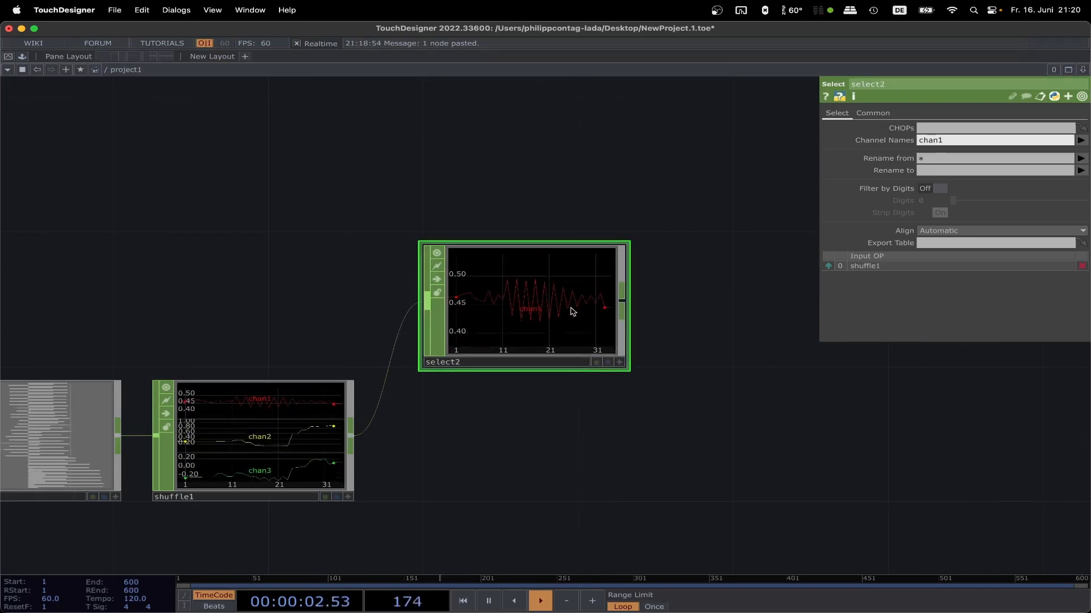
# Step: Add a Shuffle CHOP to the output of select2 and set its Method to Swap Channels and Samples
pyautogui.rightClick(624, 306)
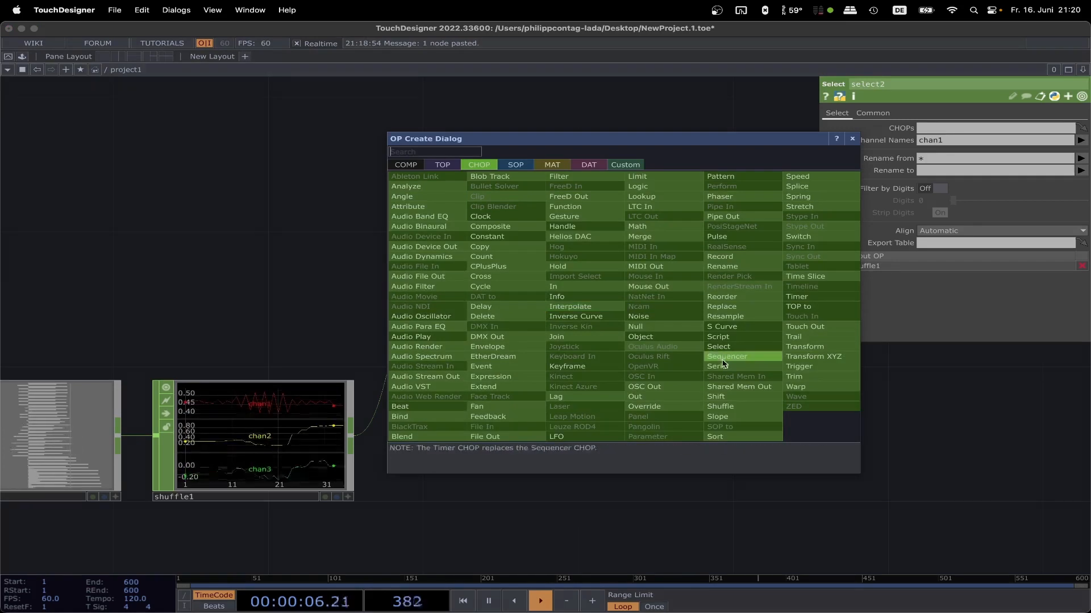
pyautogui.click(737, 405)
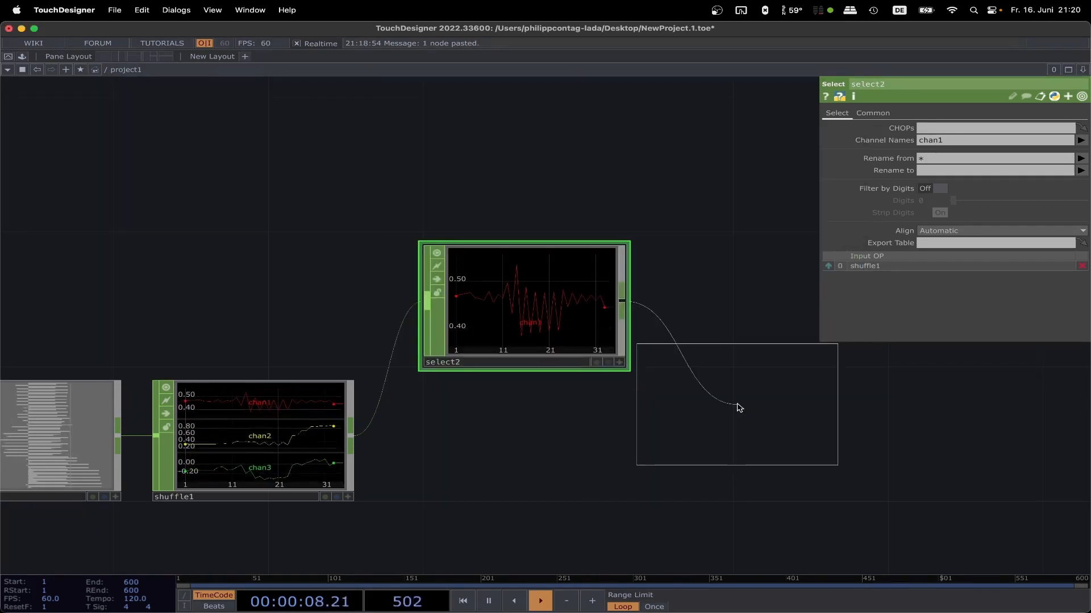
pyautogui.click(753, 306)
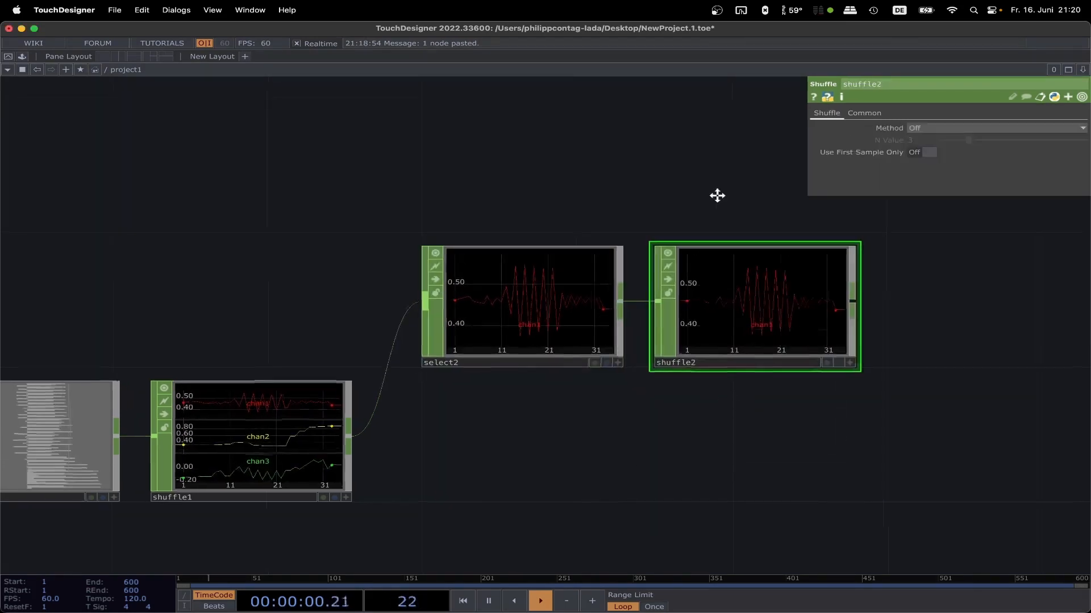
pyautogui.hscroll(5, 717, 195)
pyautogui.click(998, 128)
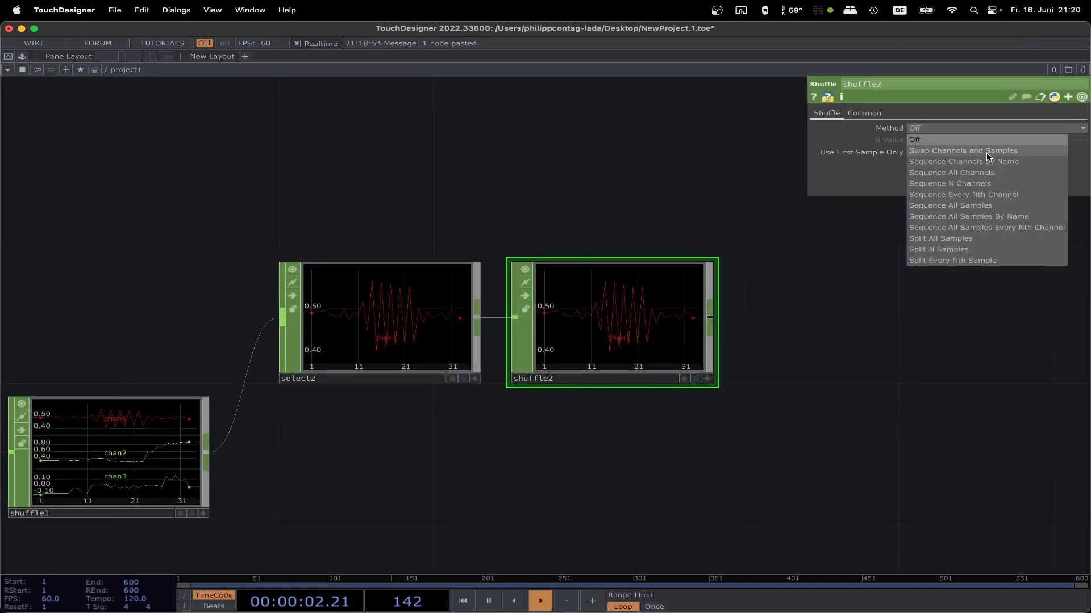
pyautogui.click(988, 150)
pyautogui.scroll(5, 621, 241)
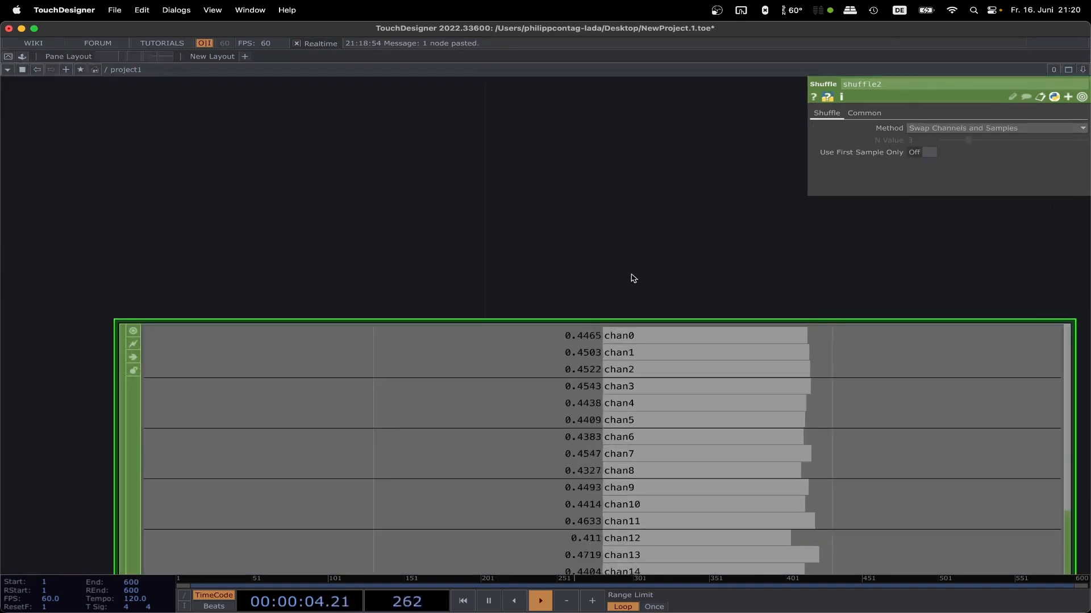
pyautogui.scroll(-3, 601, 212)
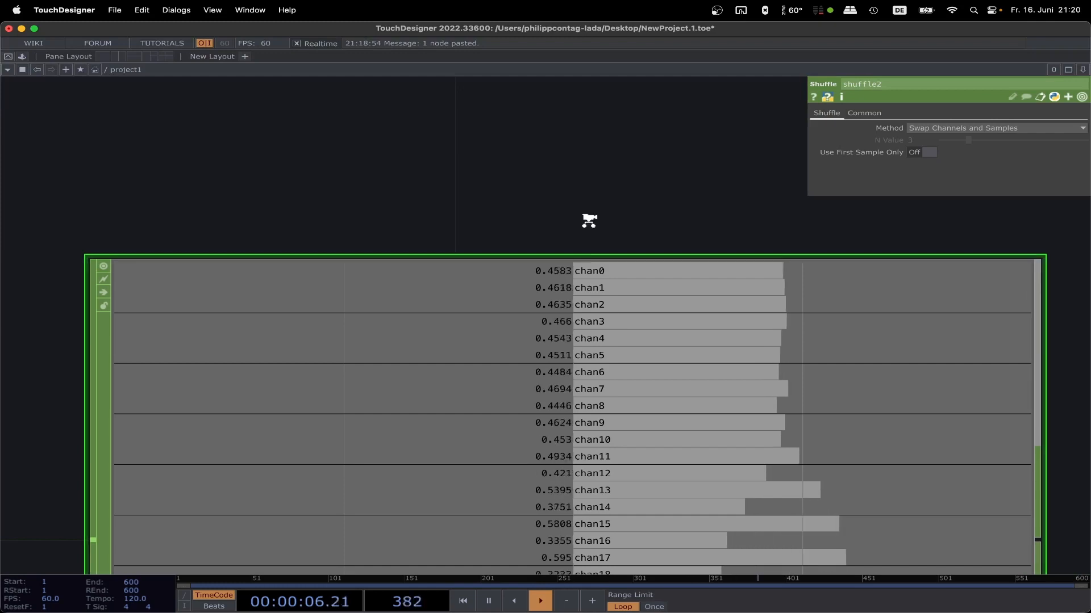
pyautogui.scroll(-5, 589, 221)
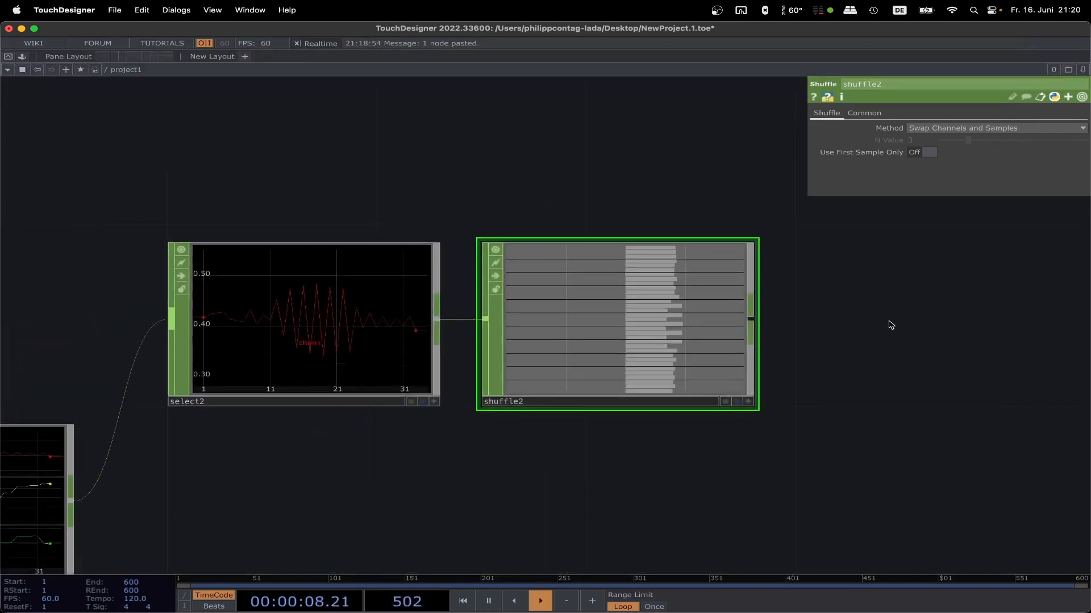
# Step: Add a Filter CHOP connected to the output of shuffle2
pyautogui.hscroll(5, 682, 312)
pyautogui.press('Tab')
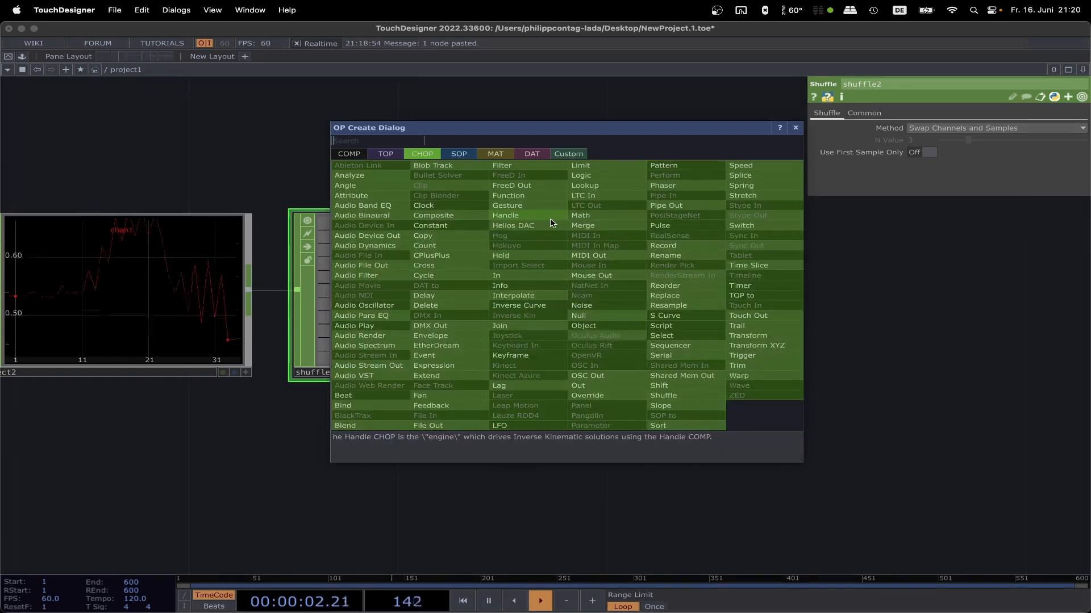
pyautogui.click(503, 166)
pyautogui.click(744, 295)
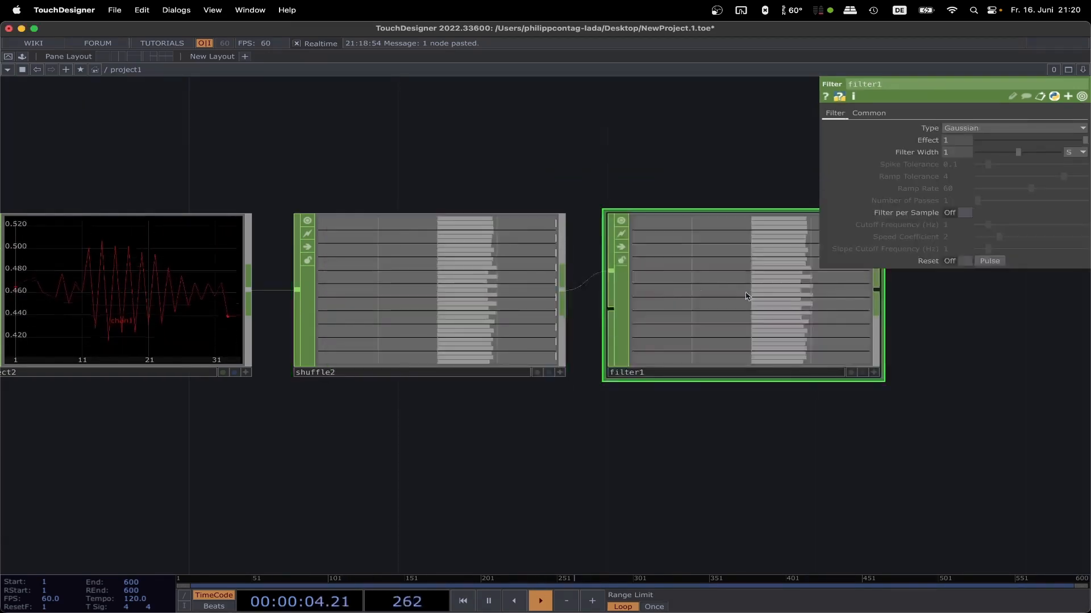
# Step: Add a Math CHOP to the output of filter1 and place it beside that node
pyautogui.scroll(-4, 960, 326)
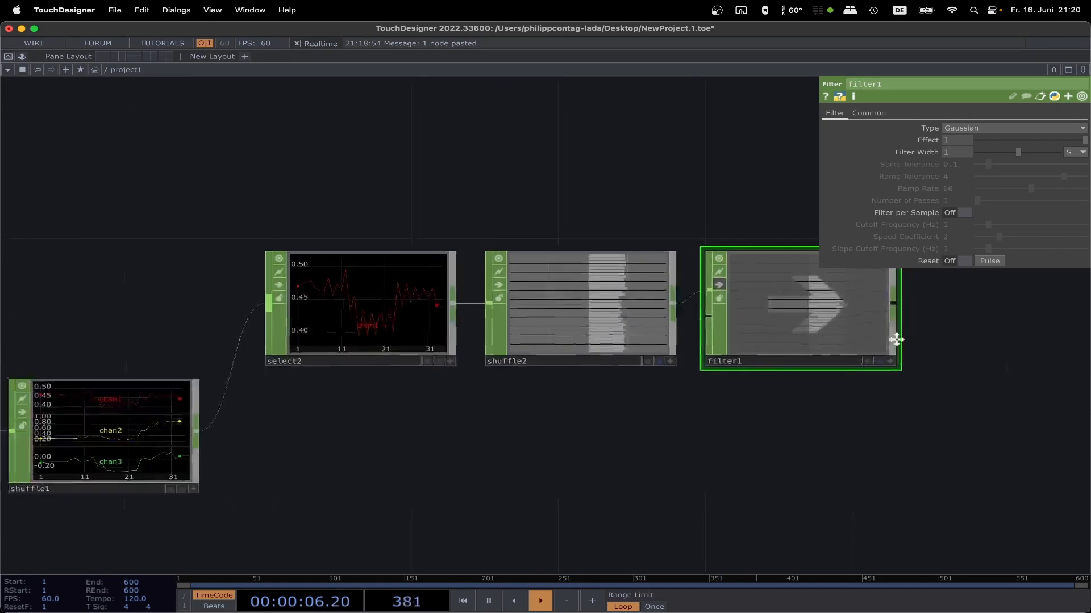
pyautogui.moveTo(895, 340); pyautogui.dragTo(629, 363)
pyautogui.rightClick(633, 329)
pyautogui.write('math')
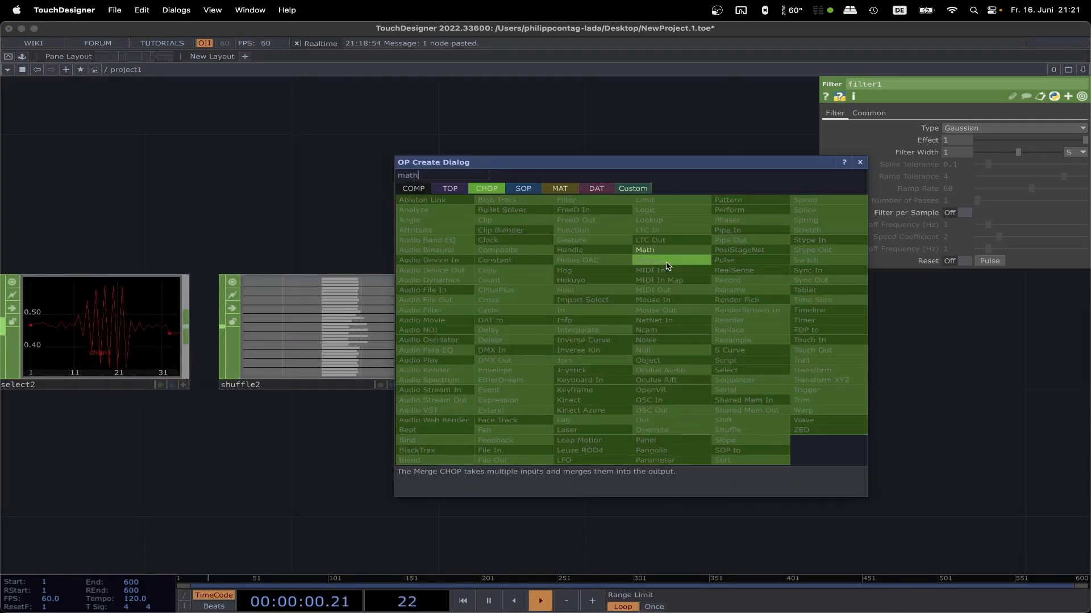
pyautogui.click(668, 250)
pyautogui.click(757, 334)
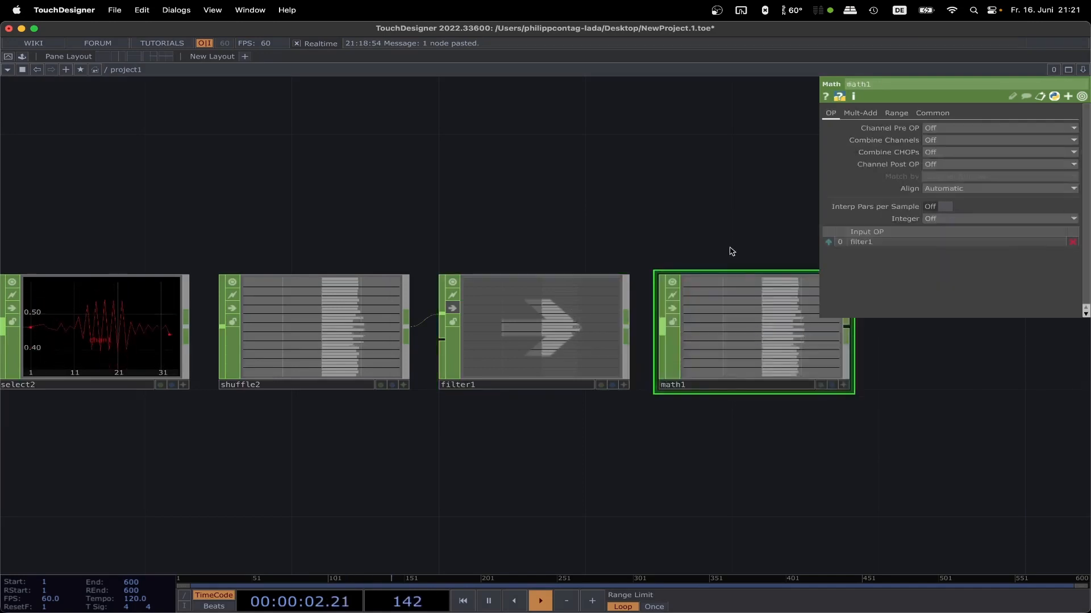
# Step: Add a Null CHOP to the output of math1 and place it beside that node
pyautogui.hscroll(5, 546, 248)
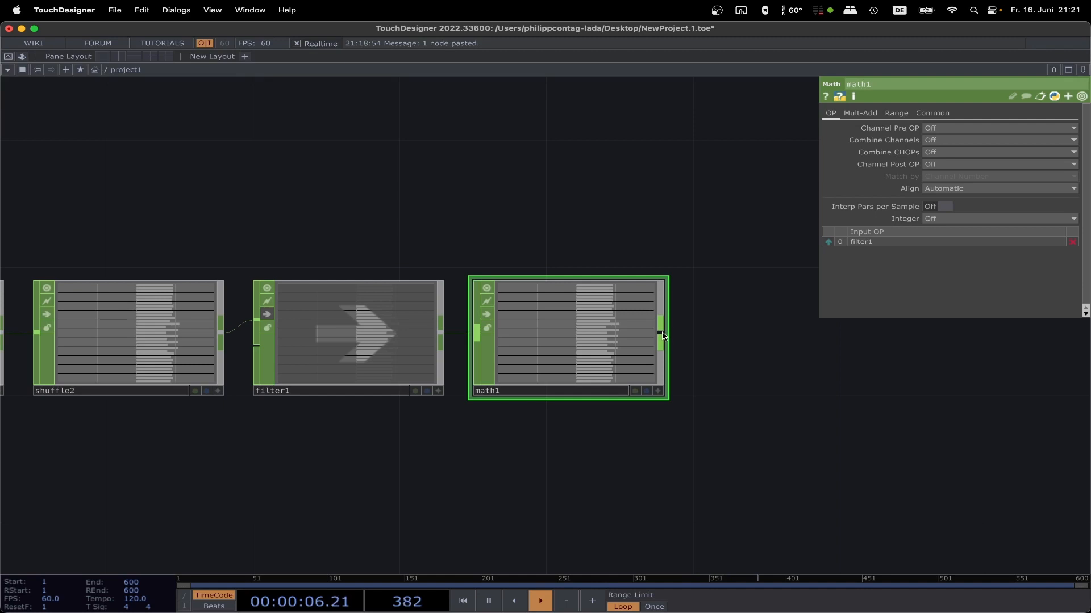
pyautogui.click(660, 334)
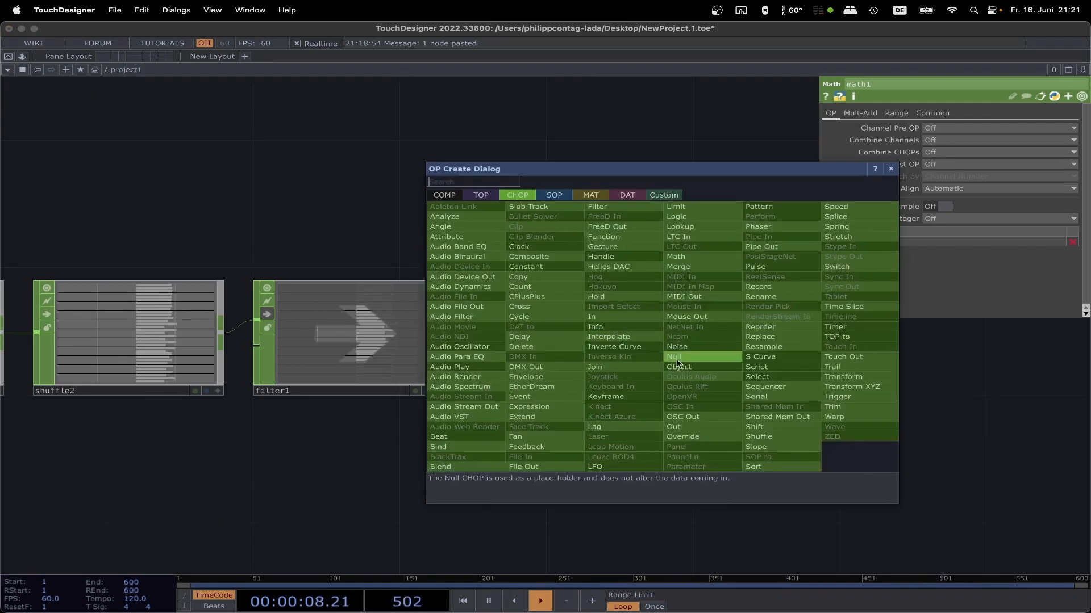
pyautogui.click(678, 364)
pyautogui.click(793, 335)
pyautogui.scroll(-1, 680, 303)
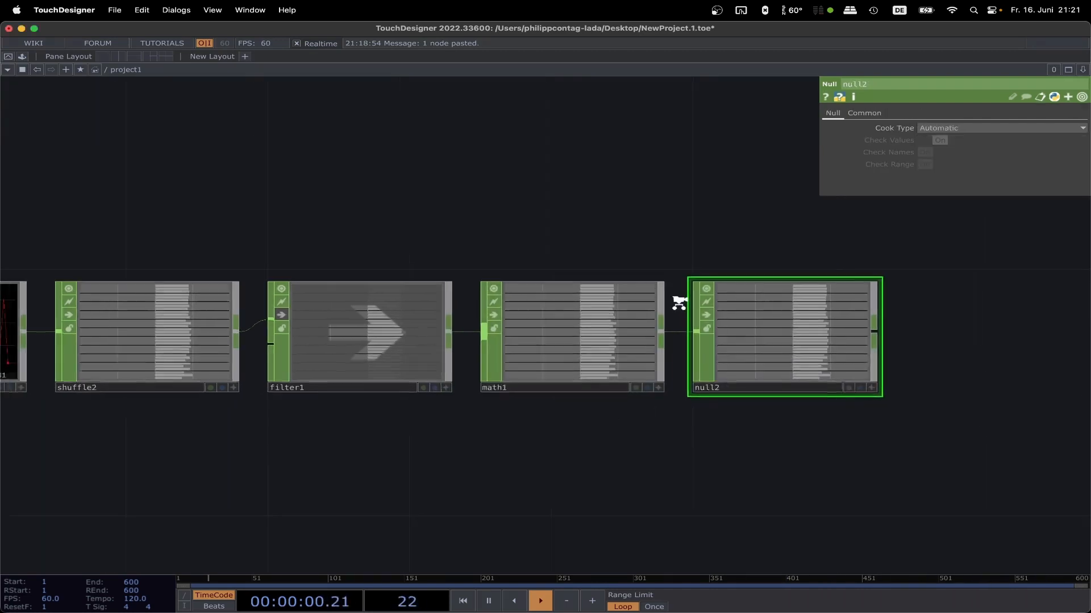
# Step: Move null2 farther from math1 to make room and insert a Rename CHOP on the wire between them
pyautogui.scroll(-5, 679, 303)
pyautogui.moveTo(574, 263); pyautogui.dragTo(371, 276)
pyautogui.moveTo(519, 332); pyautogui.dragTo(706, 330)
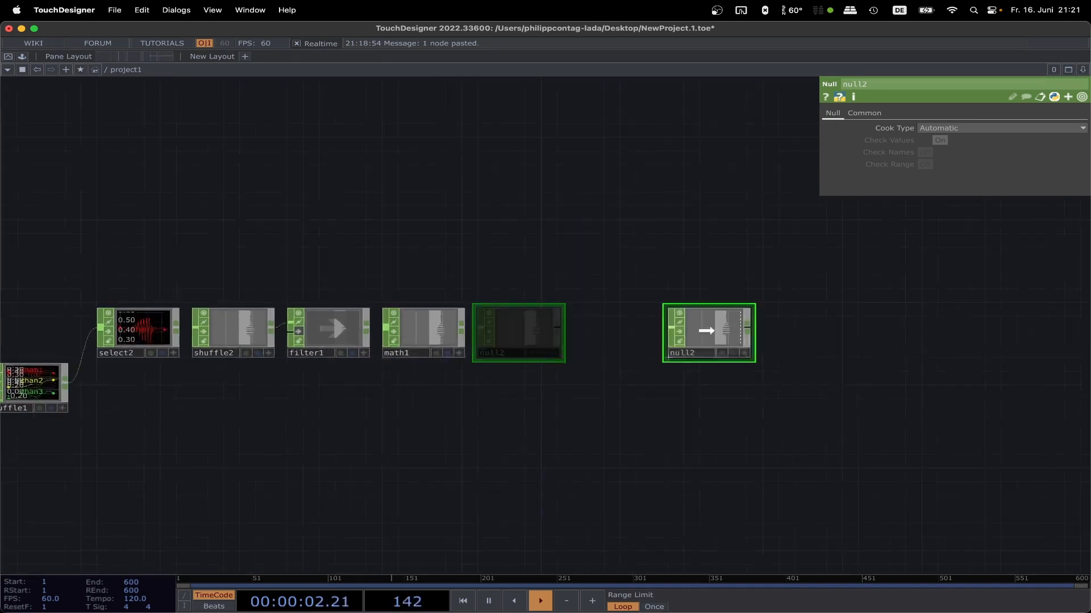
pyautogui.rightClick(490, 329)
pyautogui.click(507, 316)
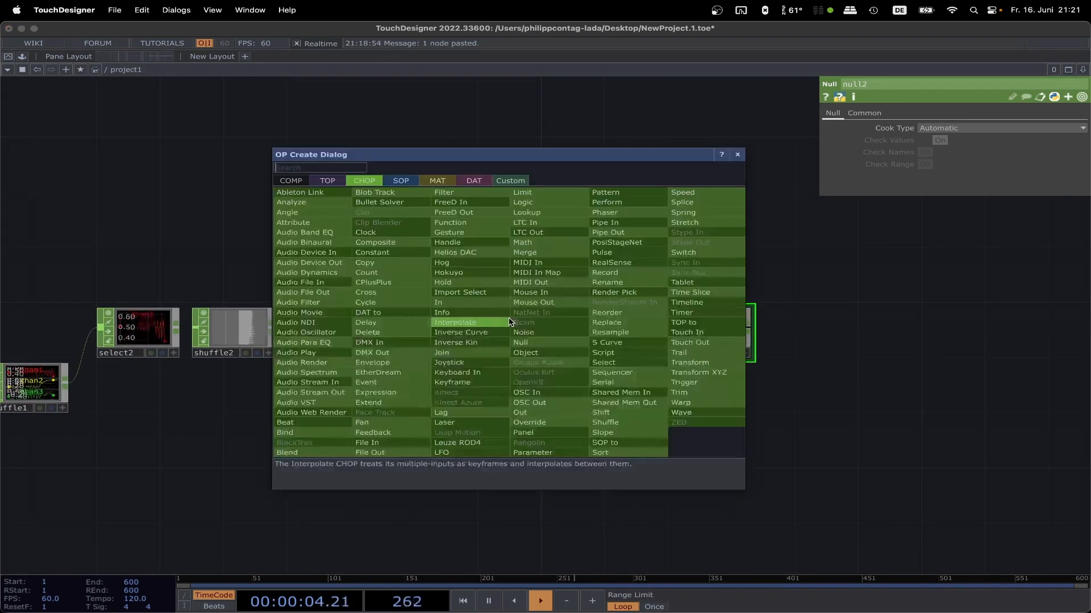
pyautogui.write('ren')
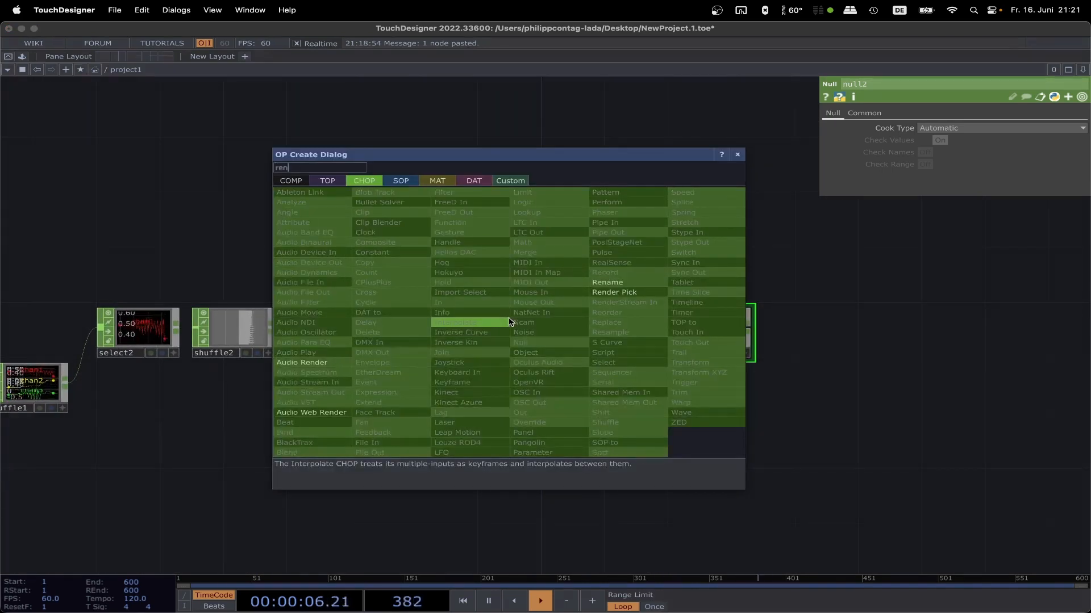
pyautogui.click(607, 283)
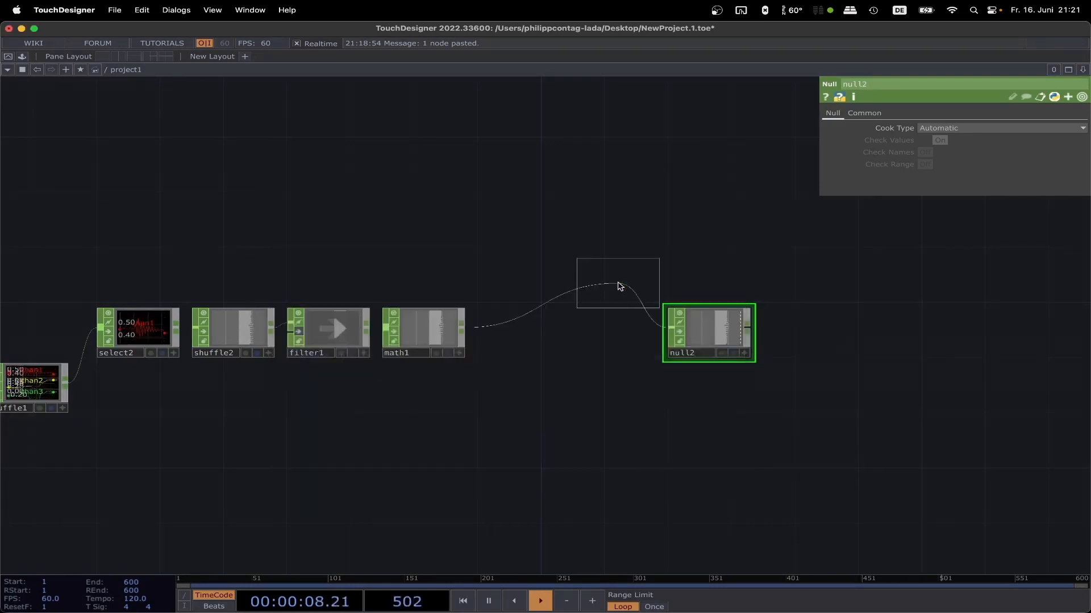
pyautogui.click(523, 333)
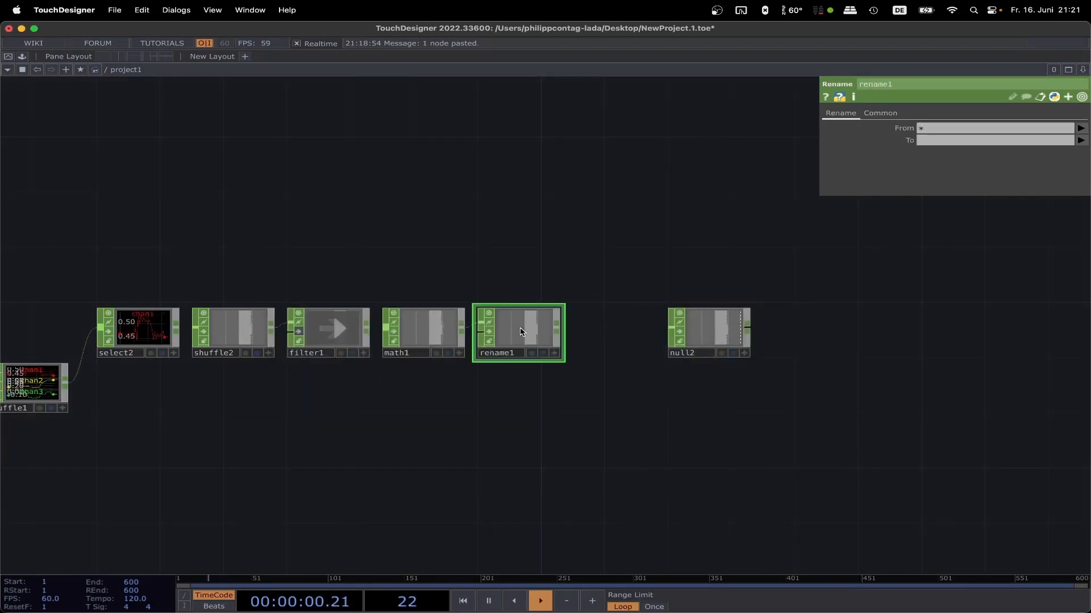
pyautogui.moveTo(719, 342); pyautogui.dragTo(768, 342)
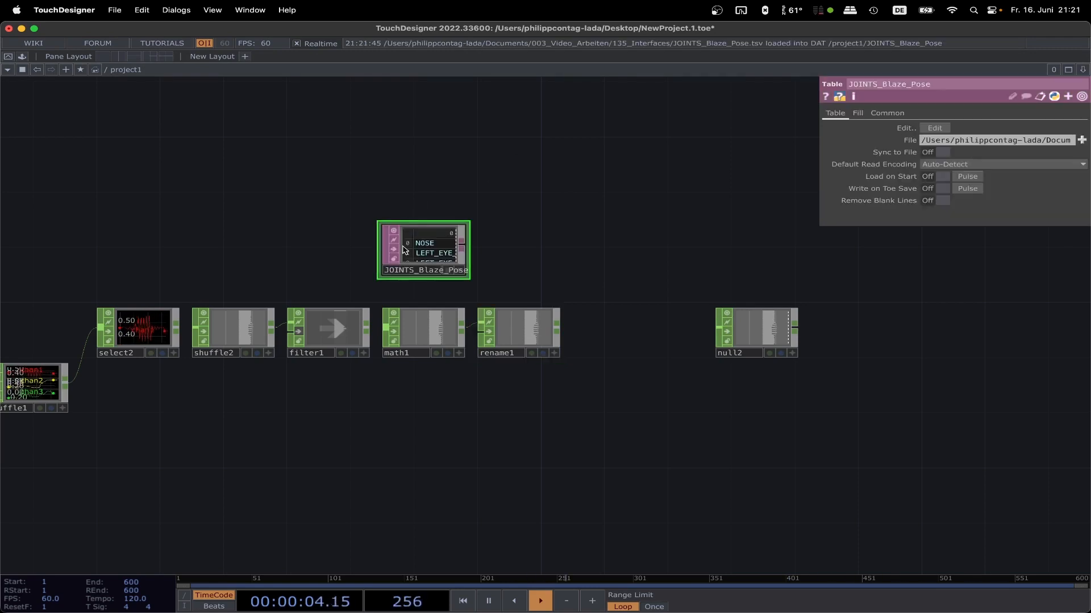
# Step: Paste the copied JOINTS_Blaze_Pose Table DAT above rename1 and connect a Null DAT to its output
pyautogui.press('super+c')
pyautogui.press('super+v')
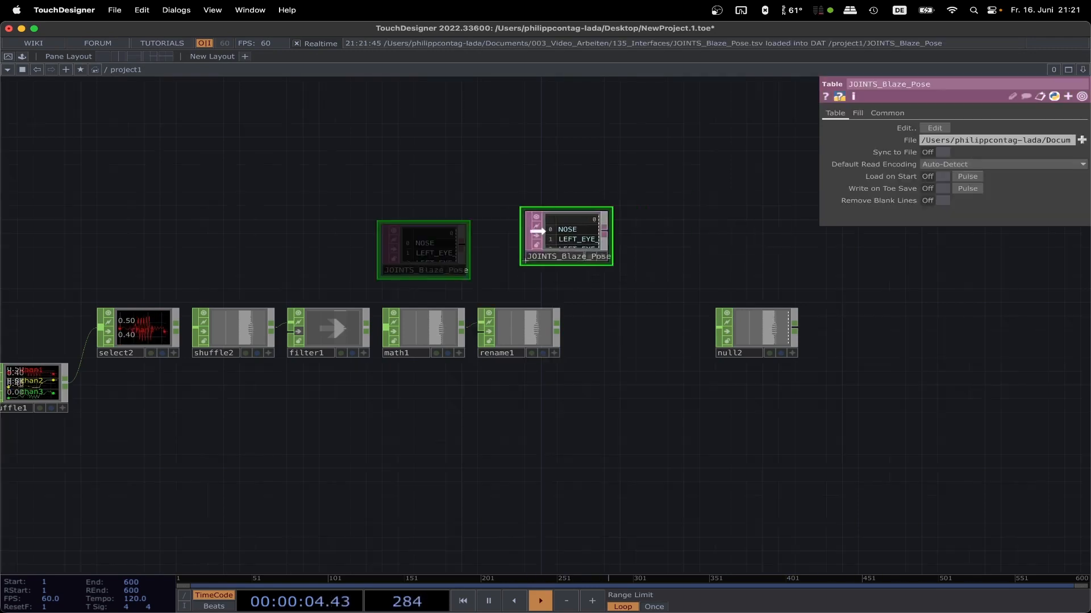
pyautogui.moveTo(504, 251)
pyautogui.mouseDown()
pyautogui.moveTo(650, 244)
pyautogui.moveTo(506, 247)
pyautogui.mouseUp()
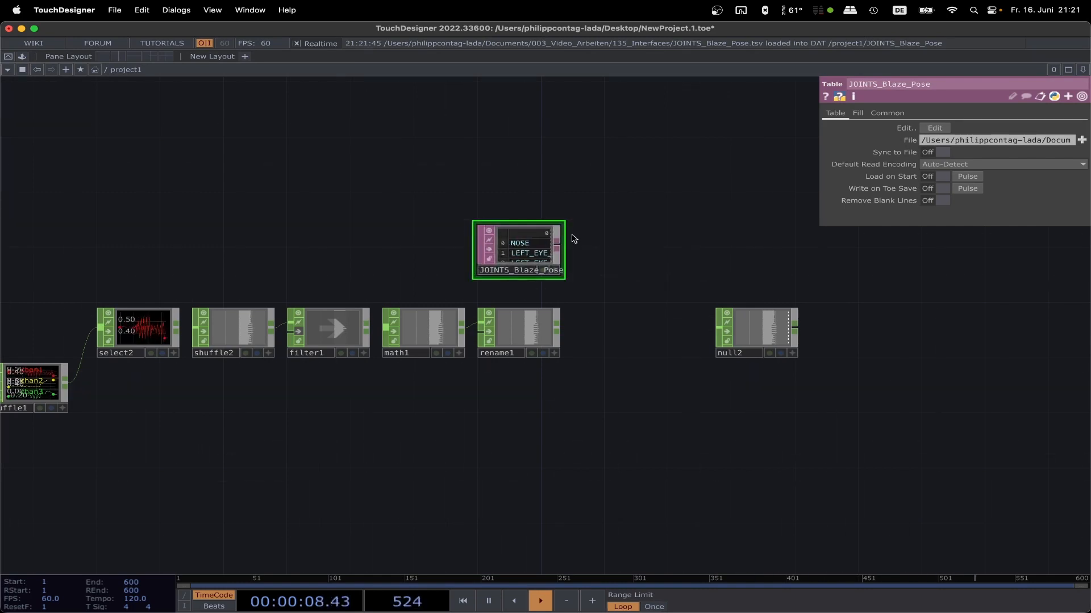
pyautogui.rightClick(567, 245)
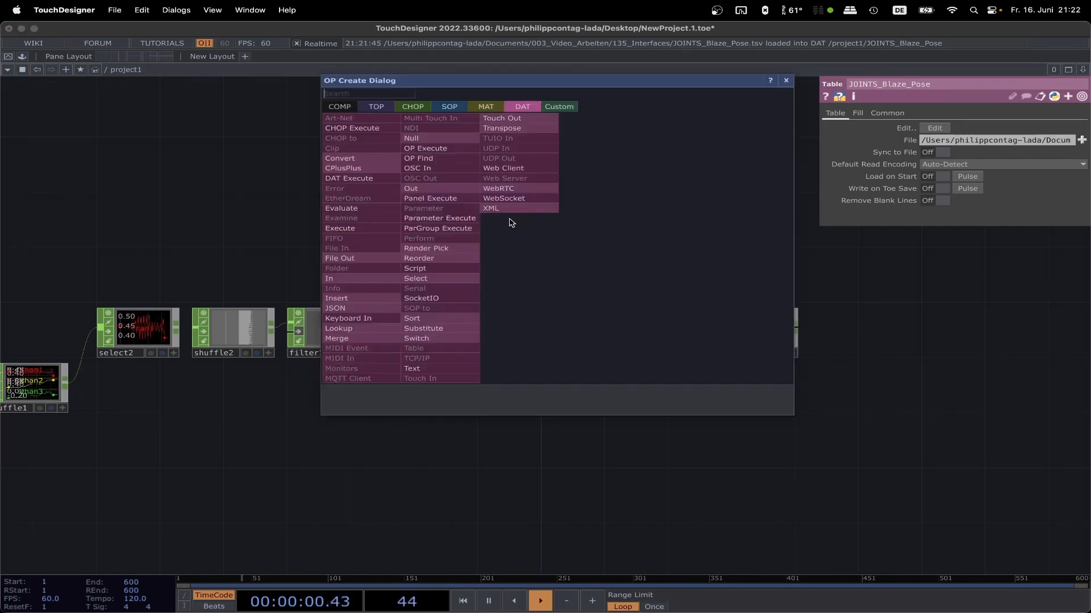
pyautogui.click(442, 140)
pyautogui.click(626, 250)
# Step: Set rename1's To parameter to the Python expression op('null3').text
pyautogui.click(527, 328)
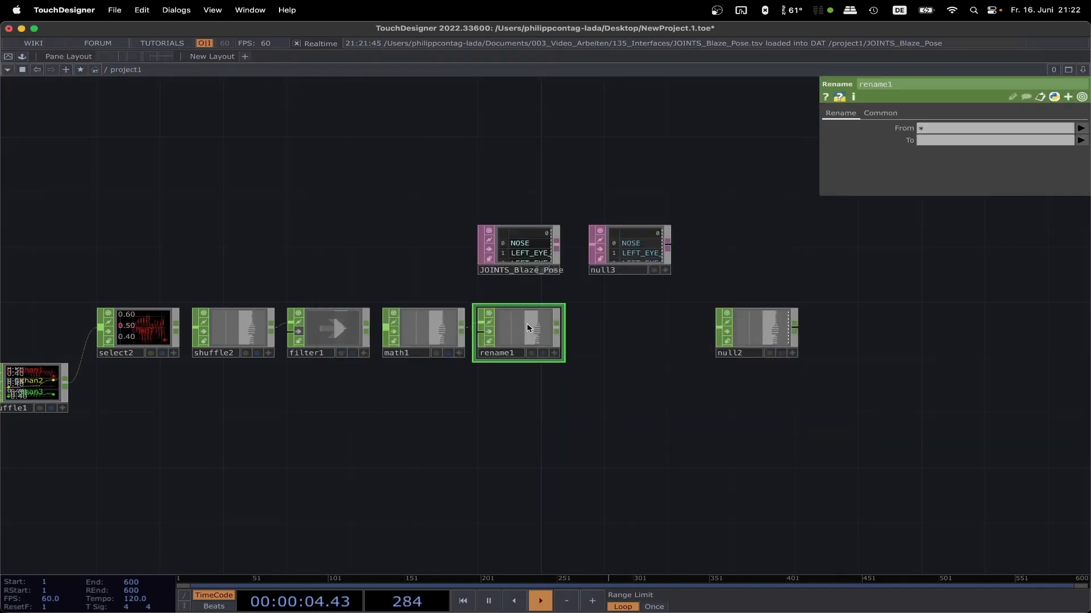
pyautogui.click(936, 141)
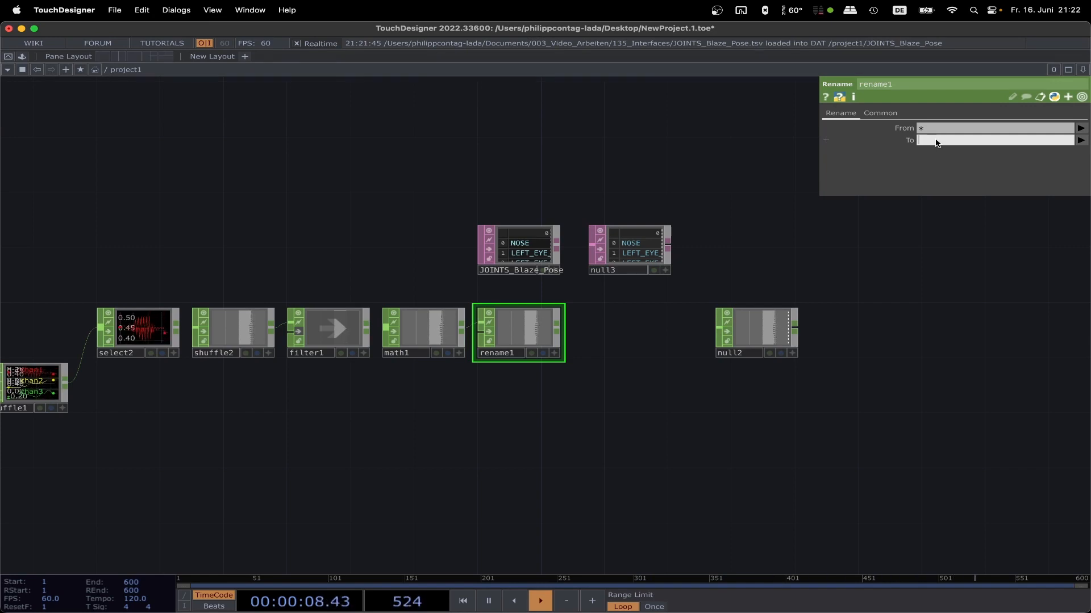
pyautogui.write('op')
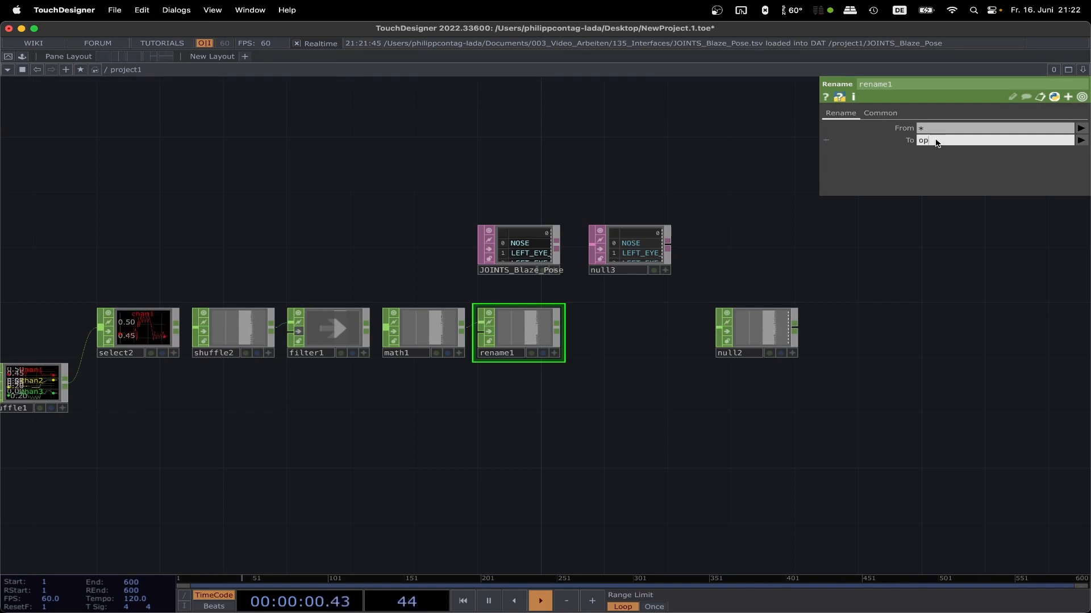
pyautogui.write("('null3').text")
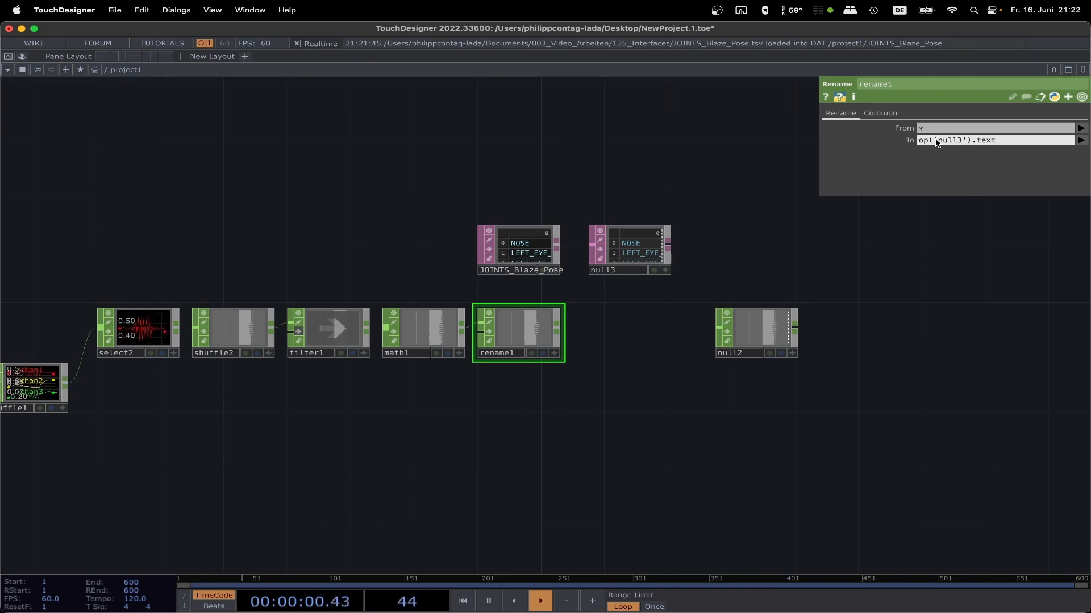
pyautogui.press('Return')
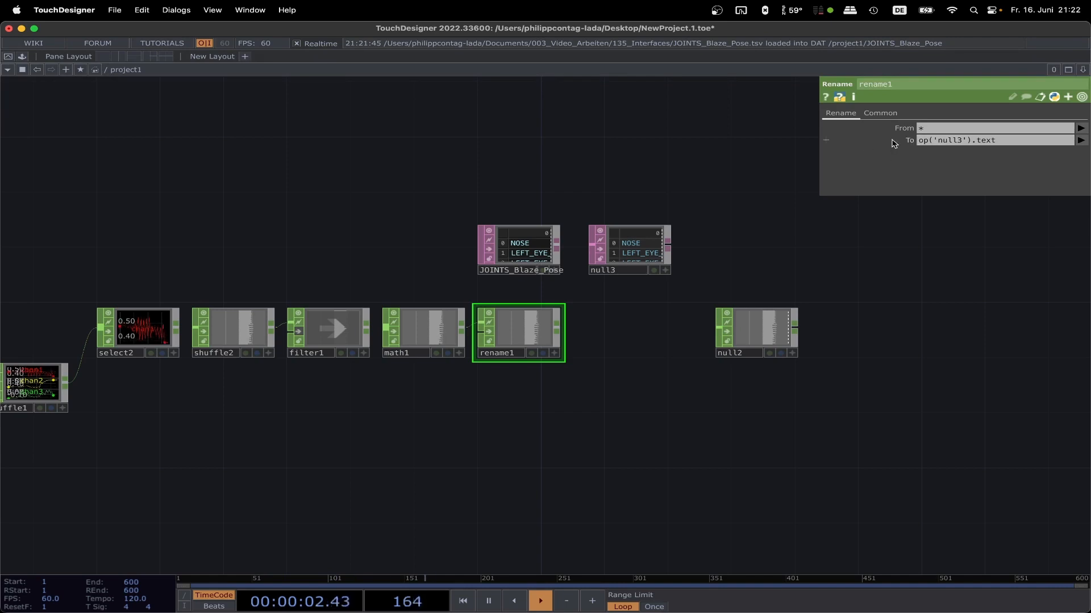
pyautogui.click(827, 142)
pyautogui.click(887, 153)
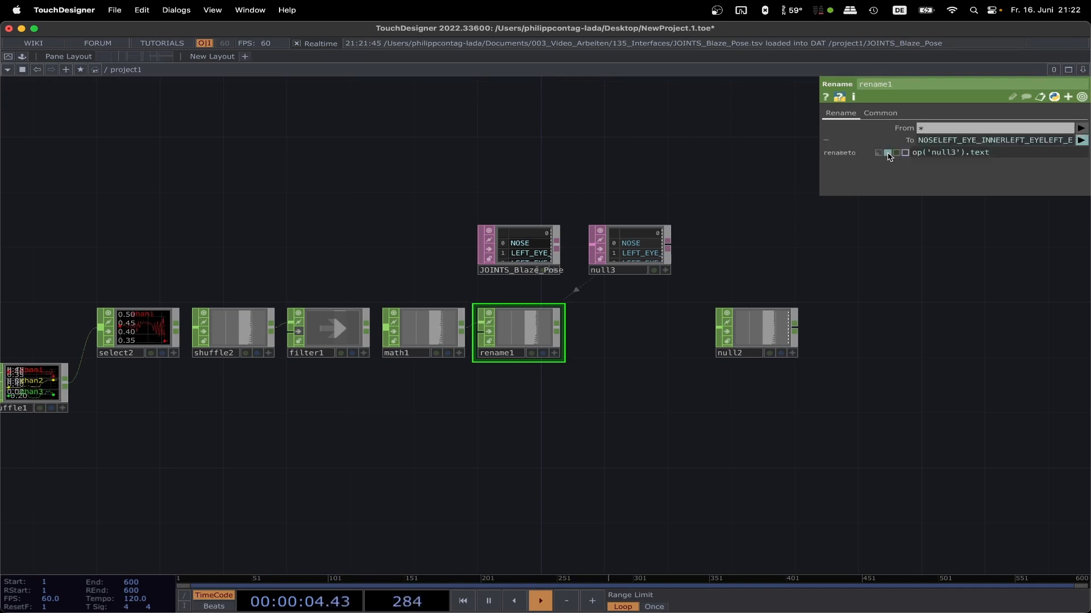
# Step: Check rename1's joint channel names and move JOINTS_Blaze_Pose and null3 together so that null3 sits directly above rename1
pyautogui.scroll(10, 517, 332)
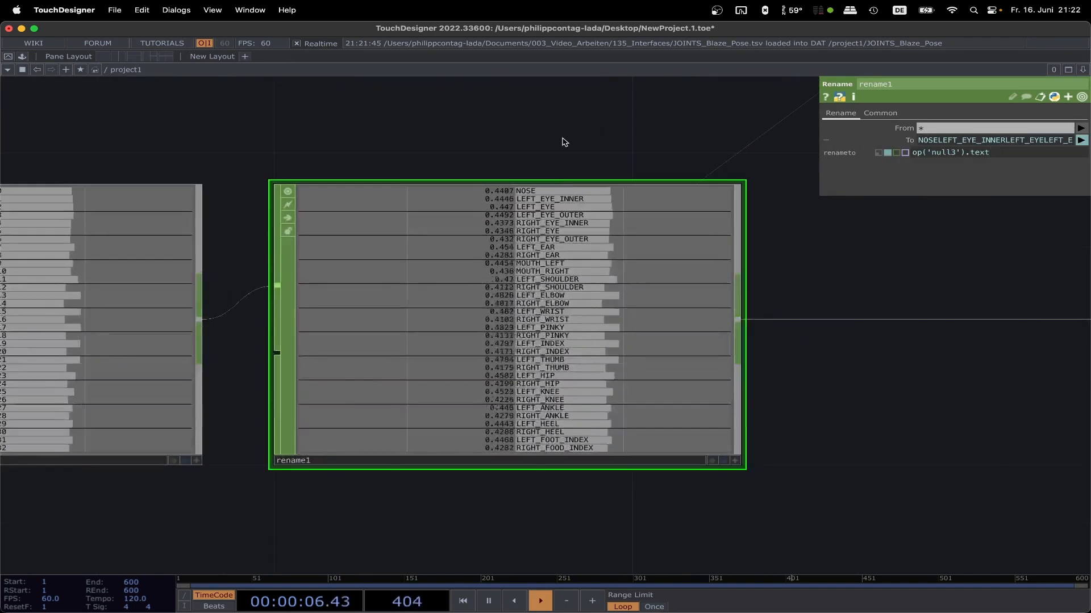
pyautogui.scroll(3, 554, 140)
pyautogui.scroll(8, 528, 170)
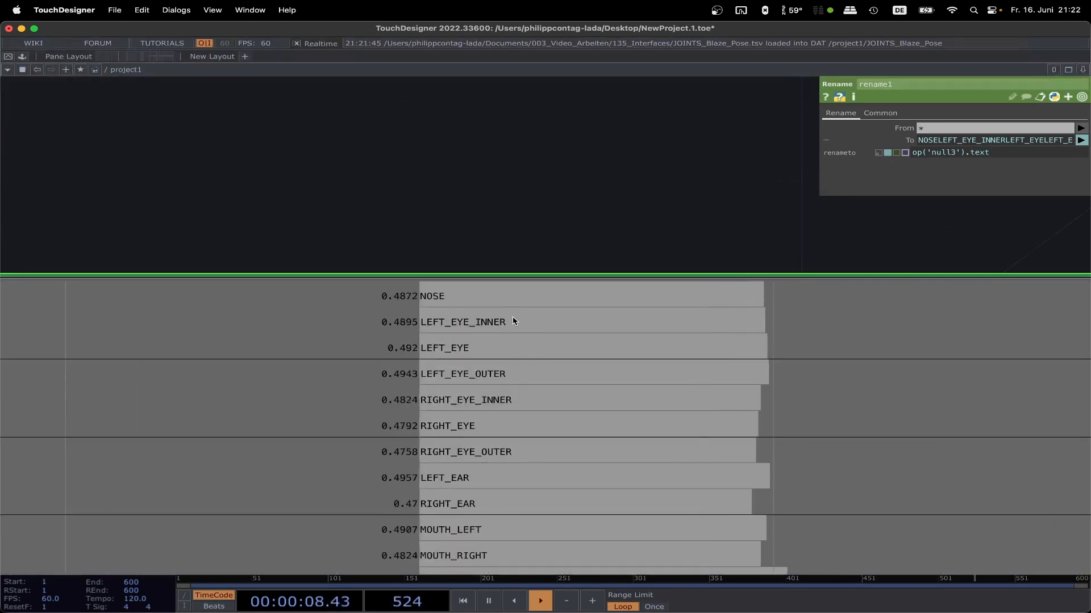
pyautogui.scroll(-5, 535, 224)
pyautogui.scroll(-8, 536, 224)
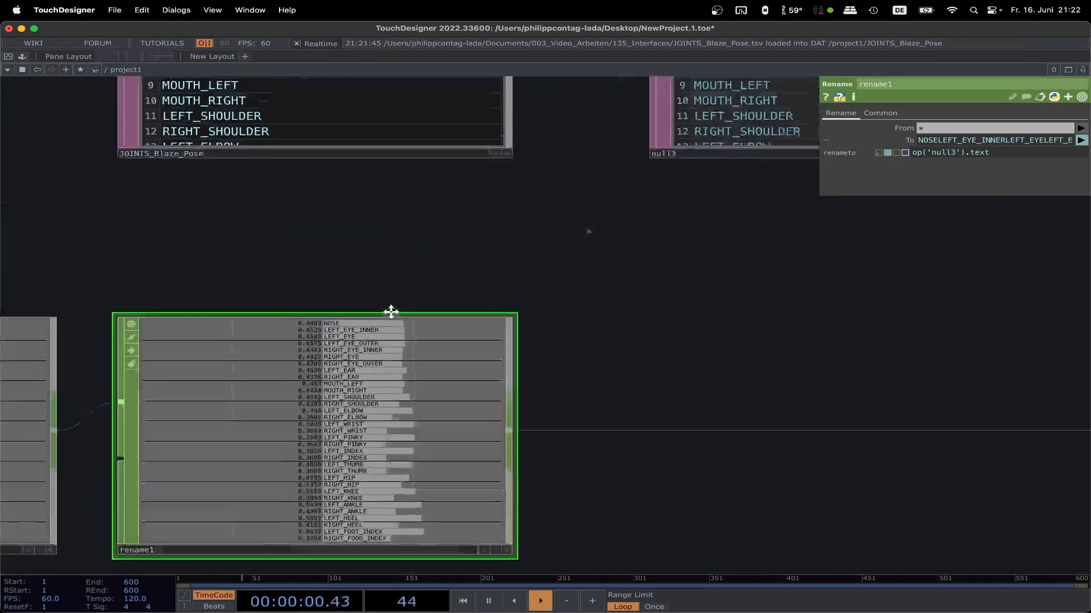
pyautogui.scroll(-3, 406, 289)
pyautogui.moveTo(722, 272); pyautogui.dragTo(320, 169, button='right')
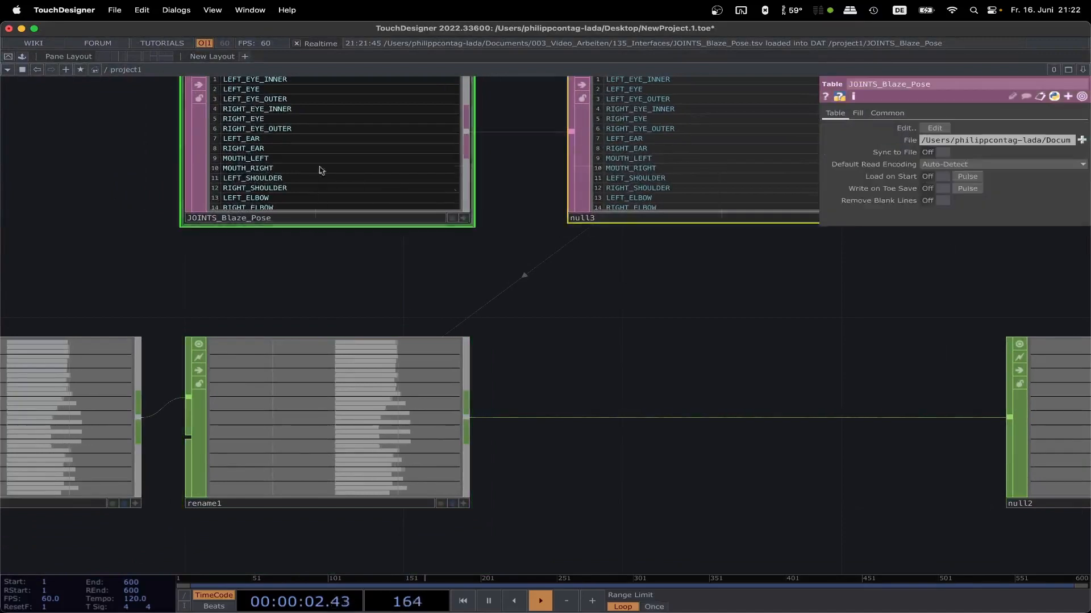
pyautogui.moveTo(712, 175); pyautogui.dragTo(329, 174)
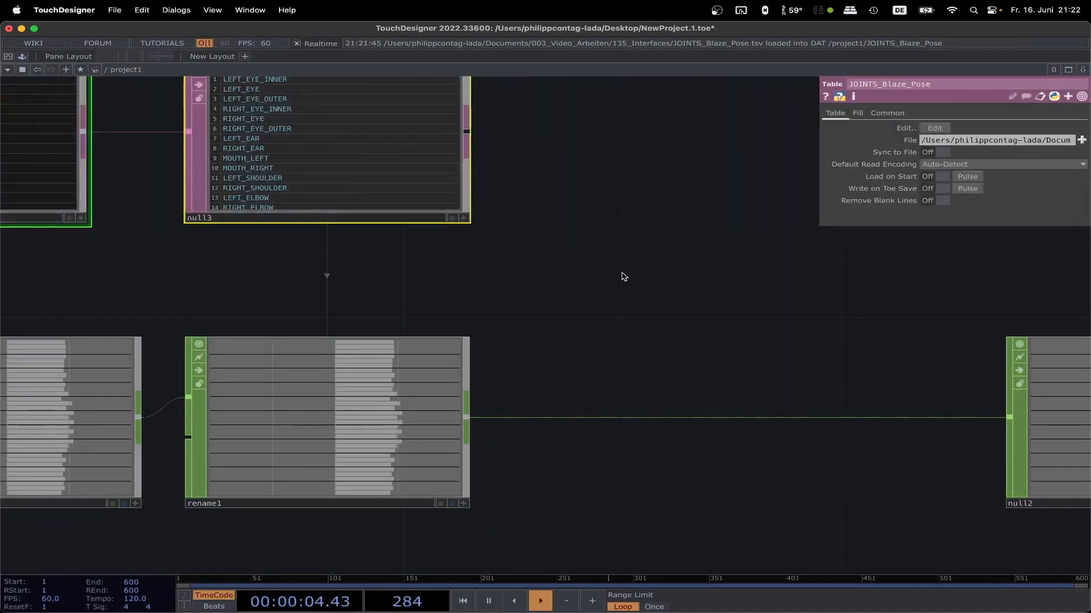
# Step: Insert a second Rename CHOP between rename1 and null2 and align it in the row
pyautogui.rightClick(612, 422)
pyautogui.click(625, 407)
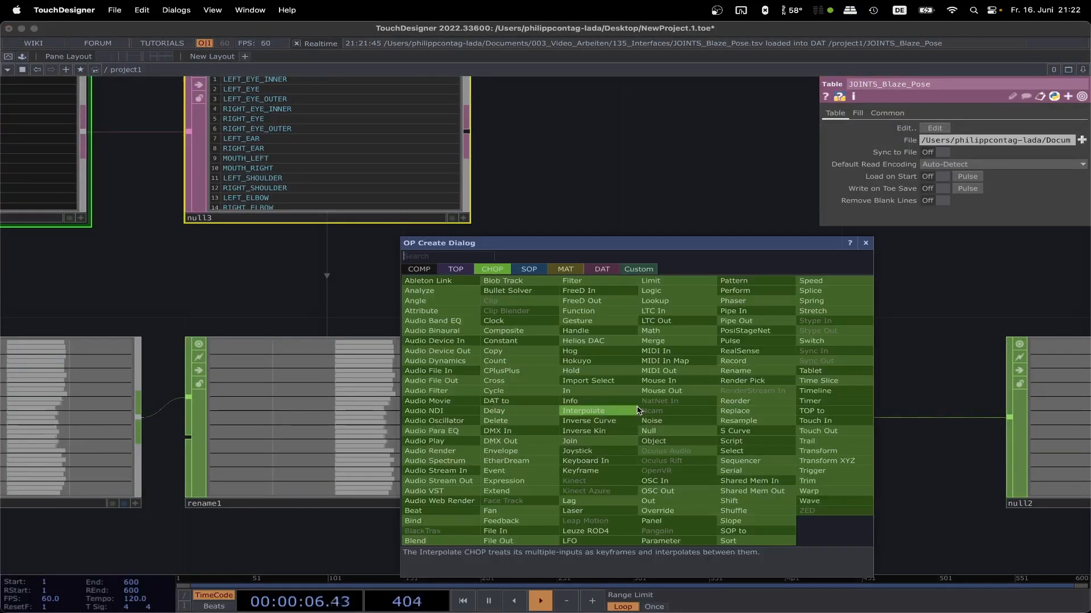
pyautogui.write('rena')
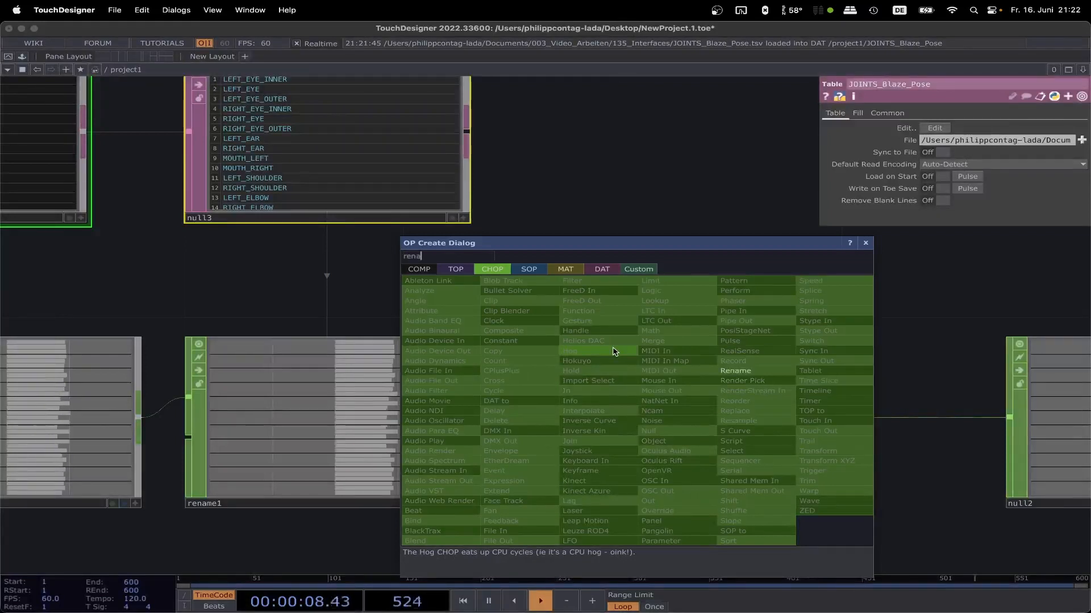
pyautogui.press('Return')
pyautogui.click(613, 353)
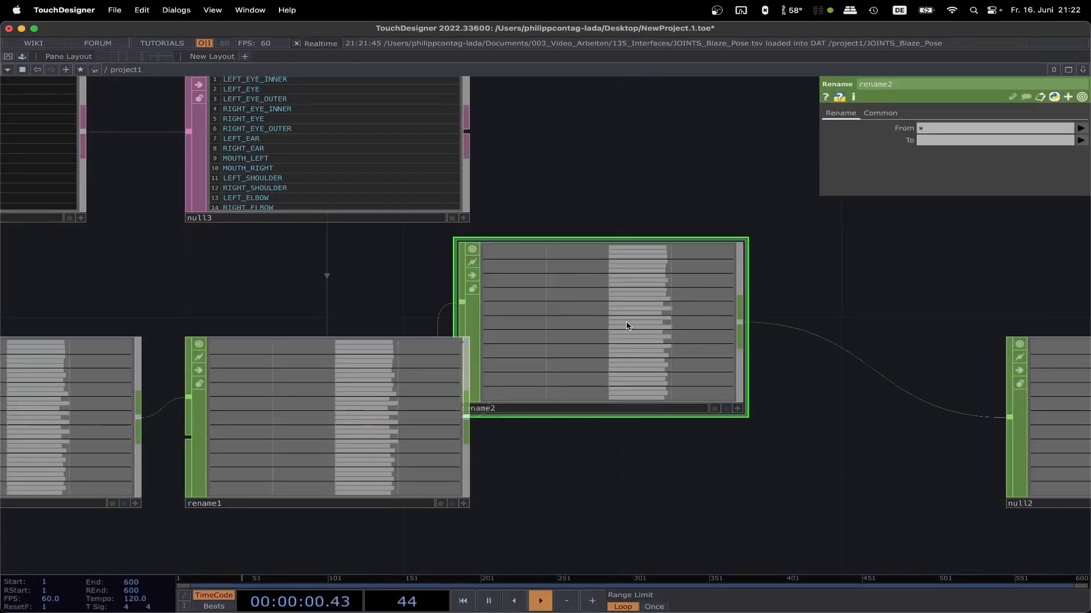
pyautogui.moveTo(627, 325); pyautogui.dragTo(684, 420)
# Step: Set rename2's To parameter to *:tx and check its channel names
pyautogui.click(934, 142)
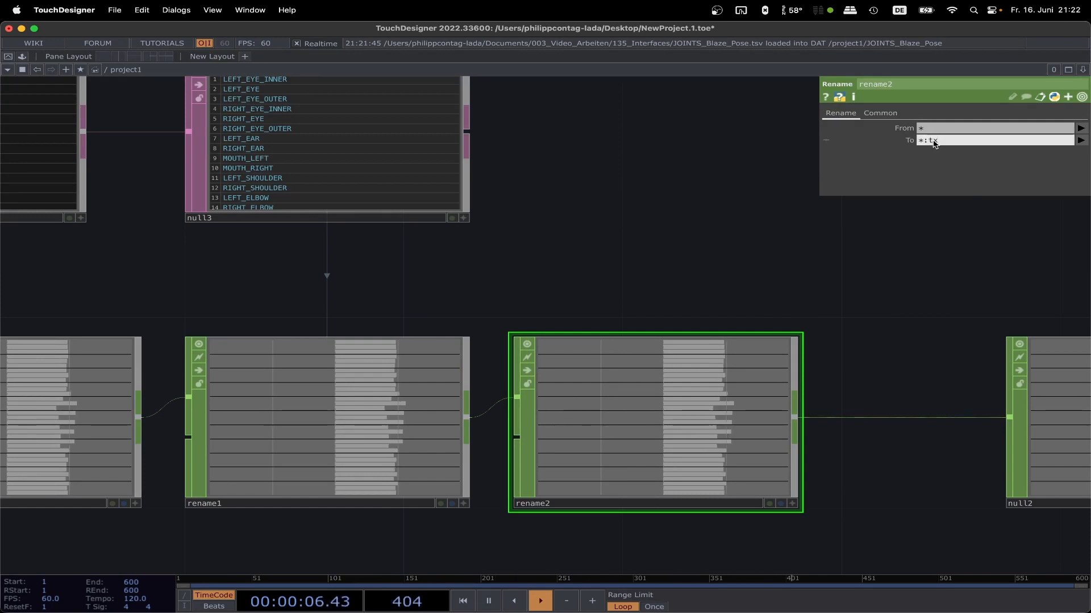
pyautogui.scroll(-5, 896, 220)
pyautogui.moveTo(889, 237); pyautogui.dragTo(513, 266)
pyautogui.scroll(6, 616, 289)
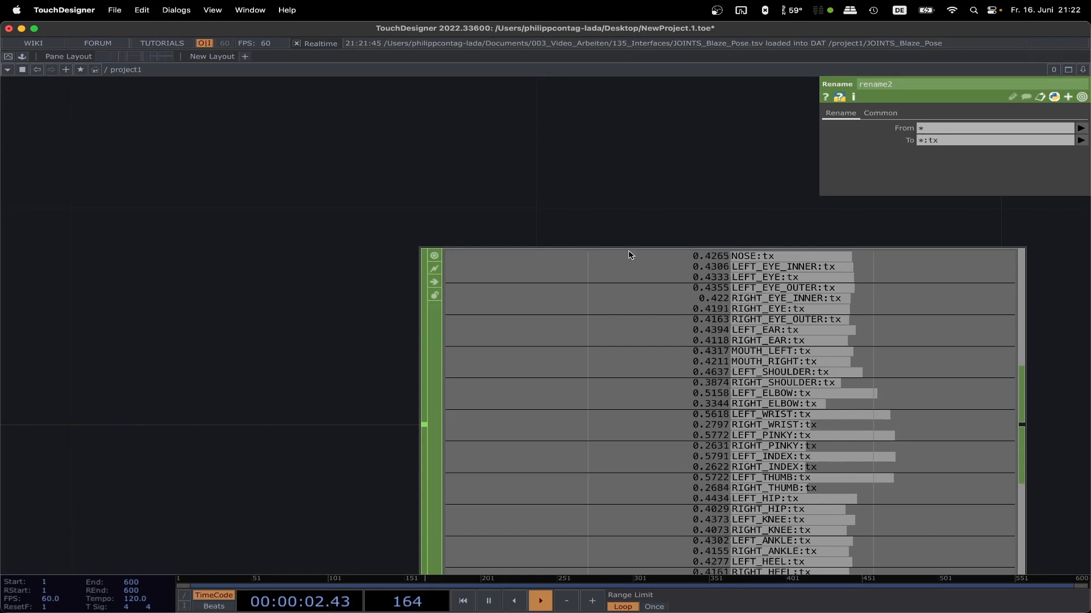
# Step: Duplicate the node chain from select2 to null2 twice, placing both copies in rows below the original
pyautogui.scroll(-7, 628, 223)
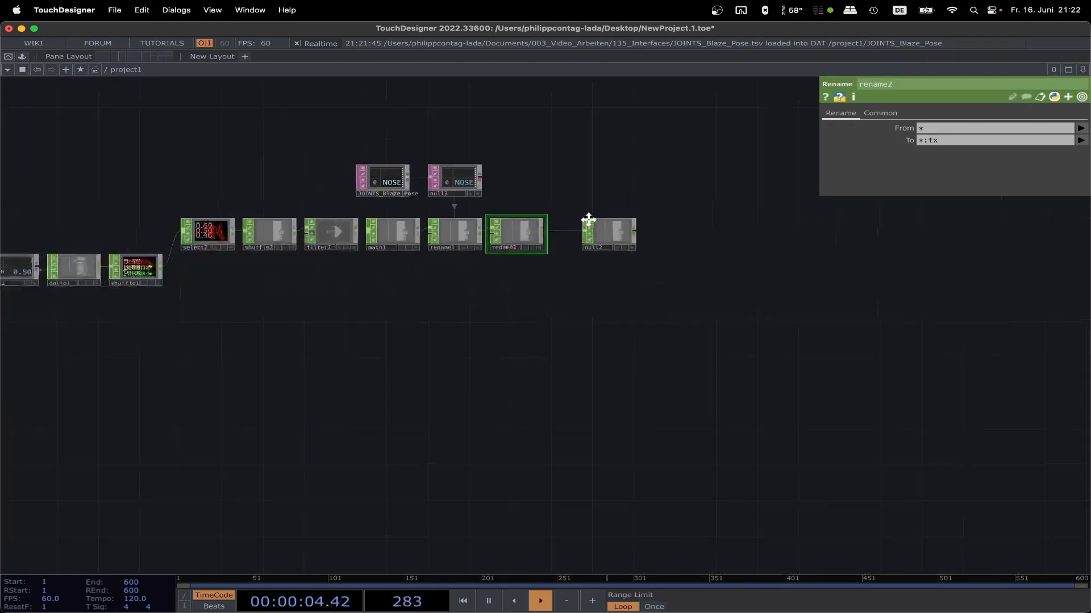
pyautogui.moveTo(587, 219); pyautogui.dragTo(660, 243)
pyautogui.moveTo(708, 334); pyautogui.dragTo(279, 252)
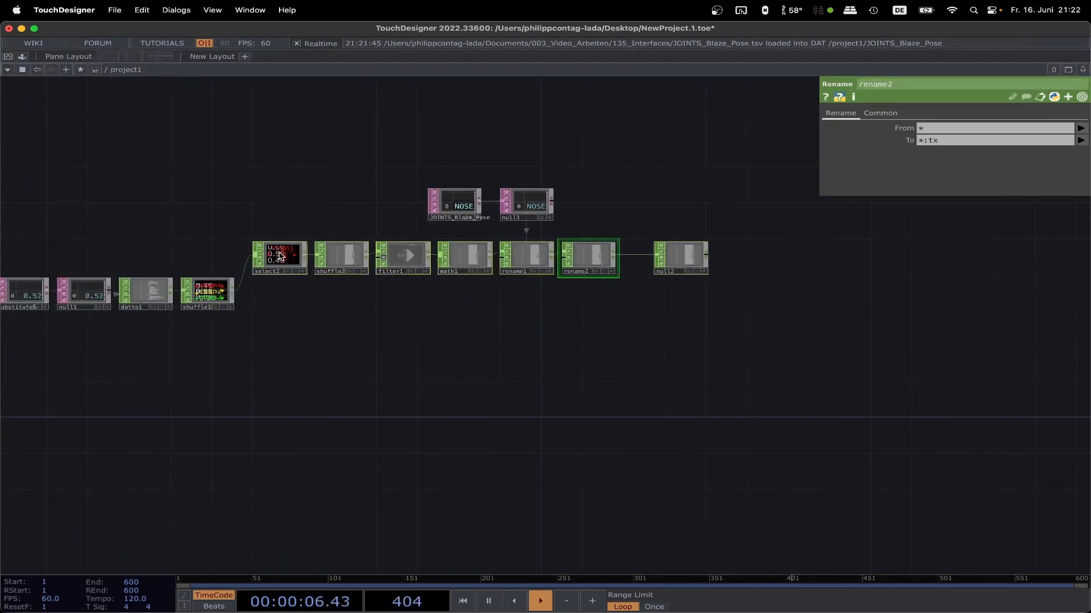
pyautogui.press('super+v')
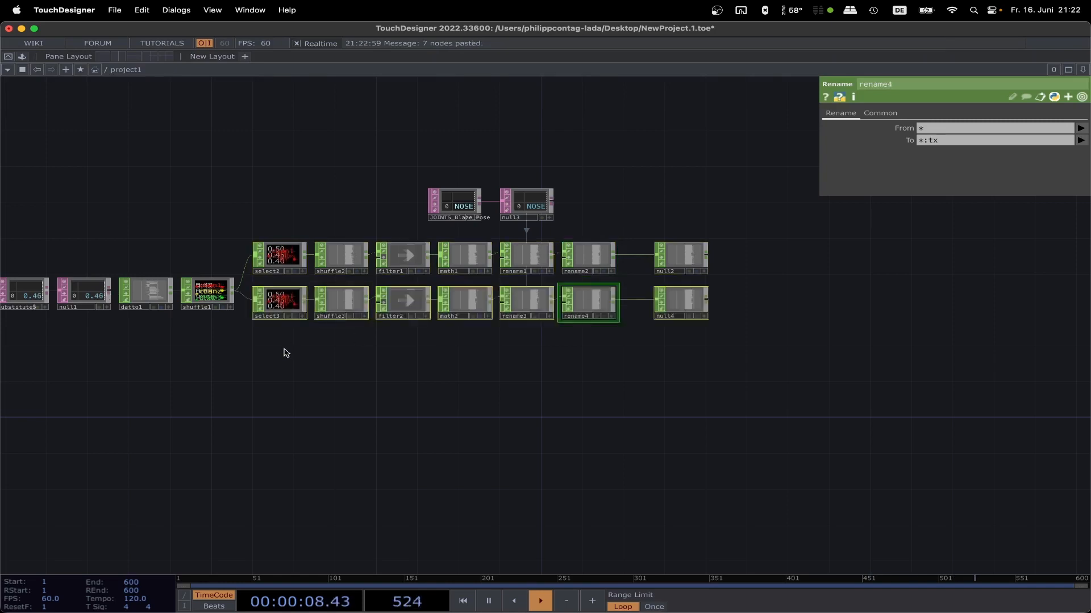
pyautogui.press('super+v')
# Step: Switch select3 to the y channel and set select4's Channel Names to chan3
pyautogui.click(290, 305)
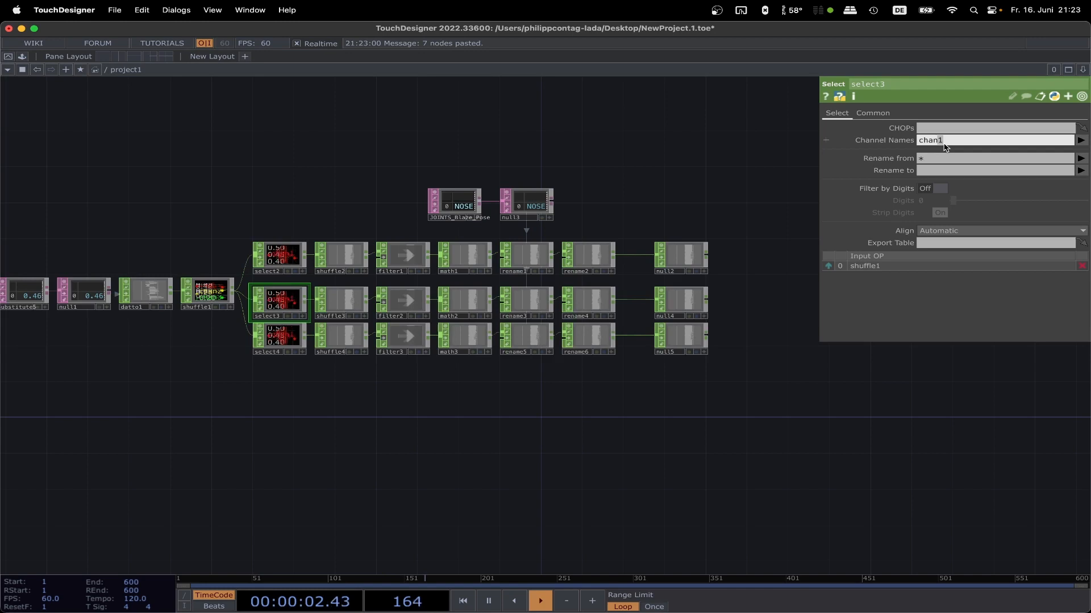
pyautogui.click(284, 341)
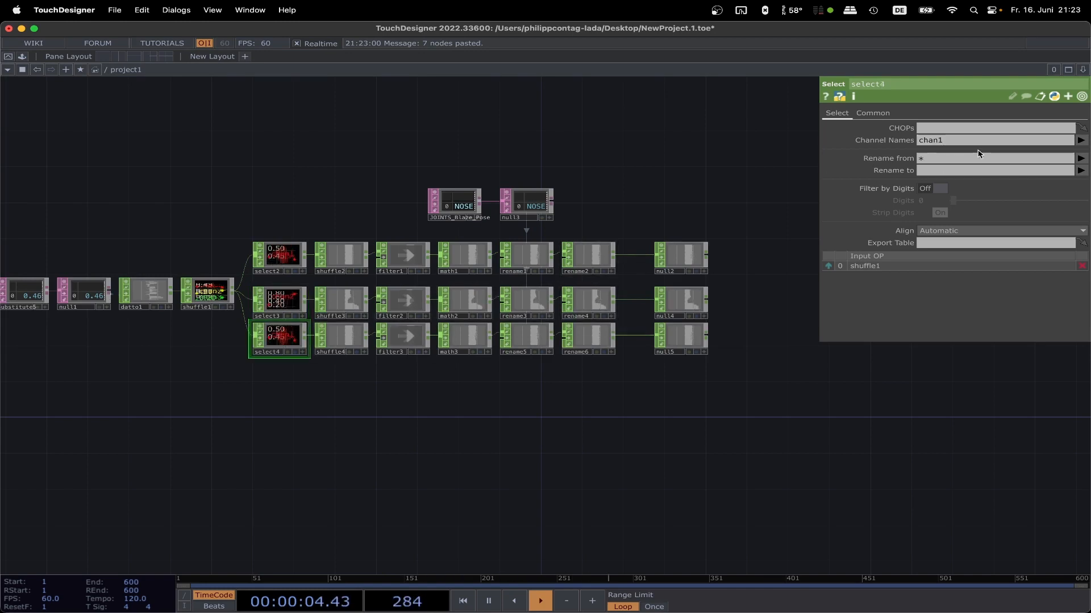
pyautogui.click(943, 141)
pyautogui.press('BackSpace')
pyautogui.write('3')
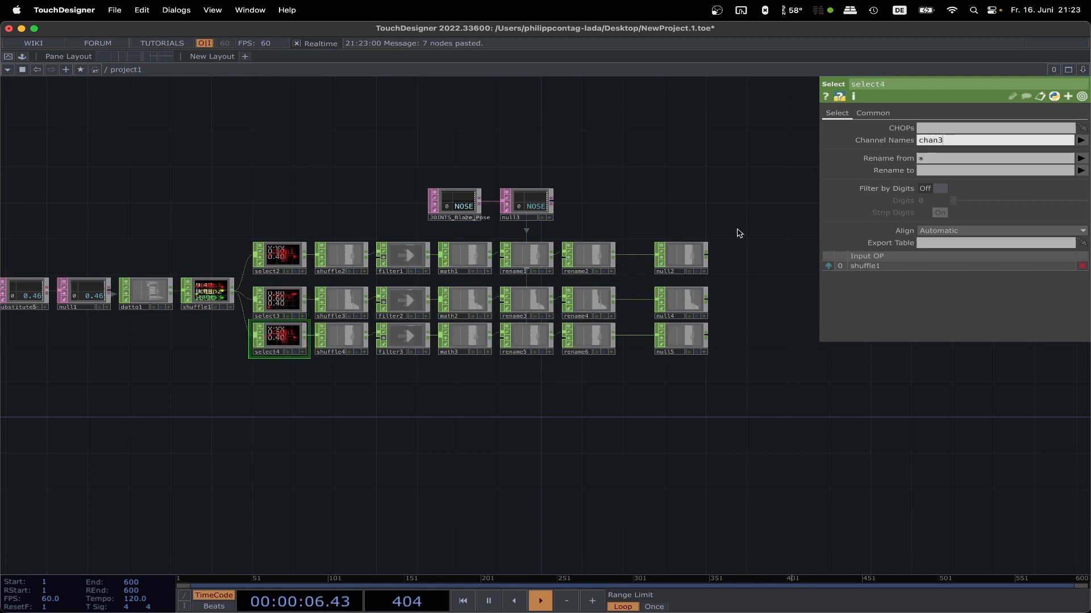
# Step: Set the To parameter to *:ty on rename4 and to *:tz on rename6
pyautogui.click(540, 258)
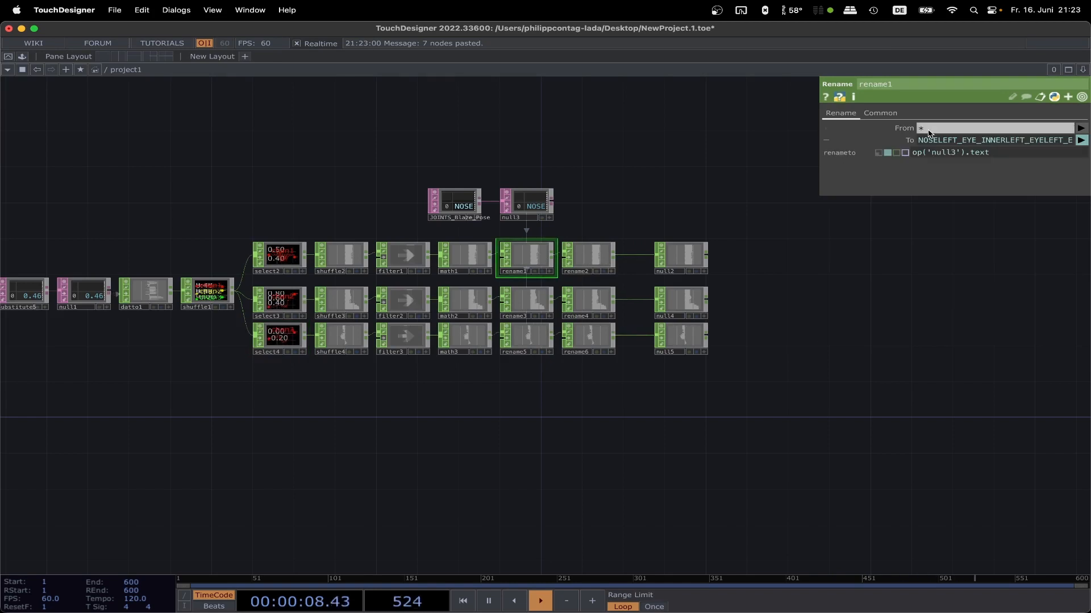
pyautogui.click(583, 268)
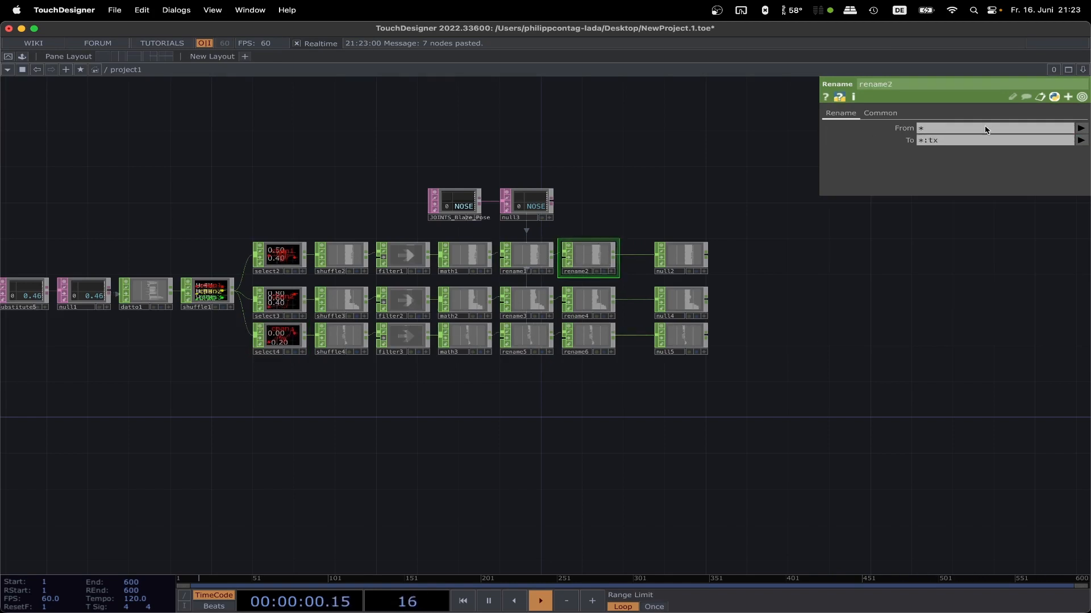
pyautogui.click(598, 303)
pyautogui.click(937, 141)
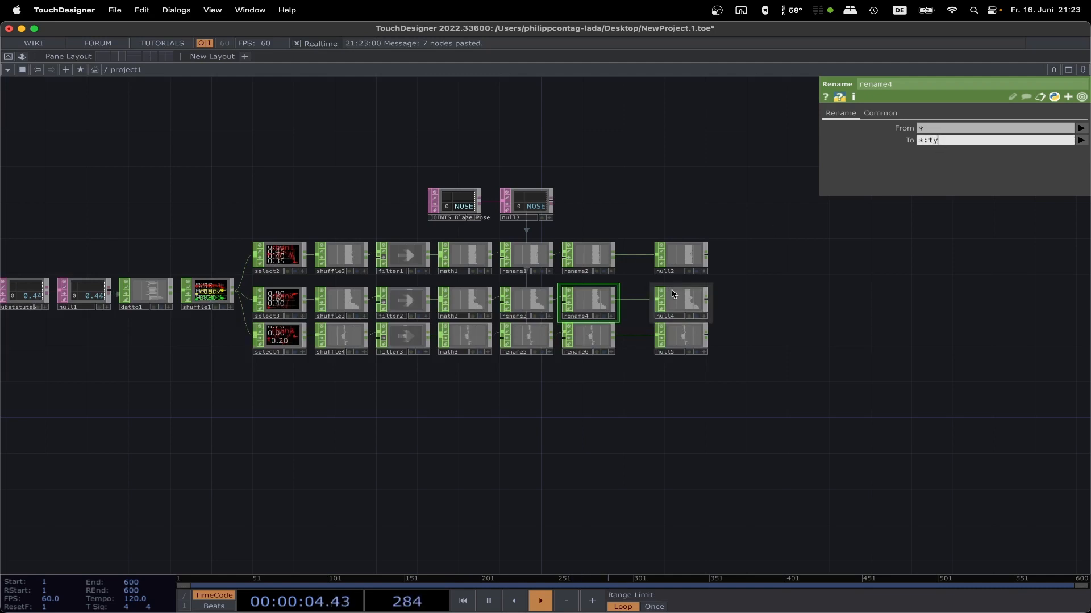
pyautogui.click(590, 337)
pyautogui.click(938, 143)
pyautogui.click(939, 145)
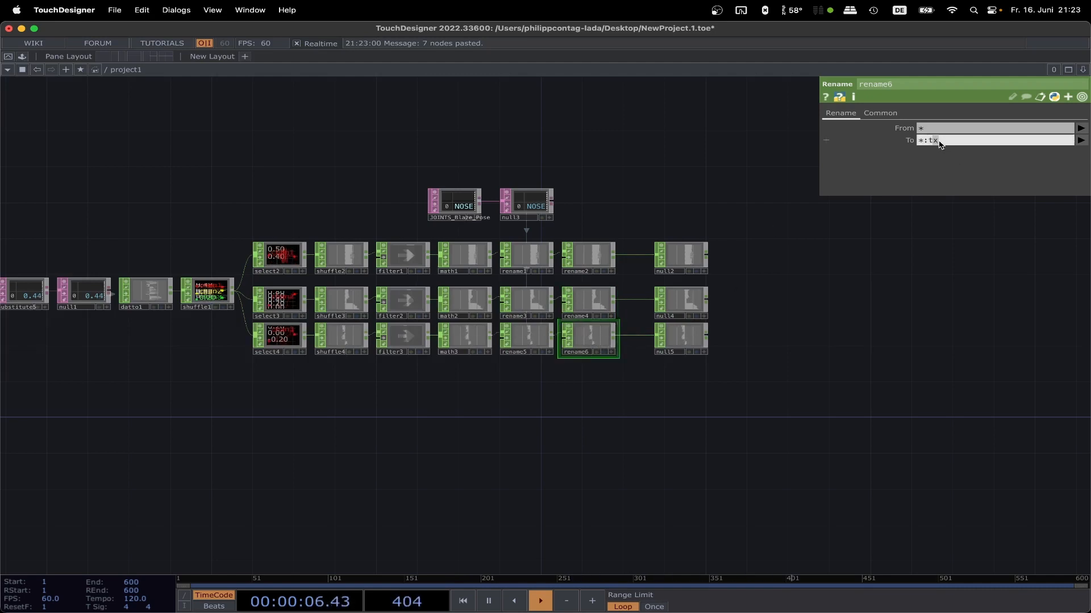
# Step: Add a Merge CHOP after the three rows, connect null2, null4 and null5 to it, and check the merged channel names
pyautogui.press('Tab')
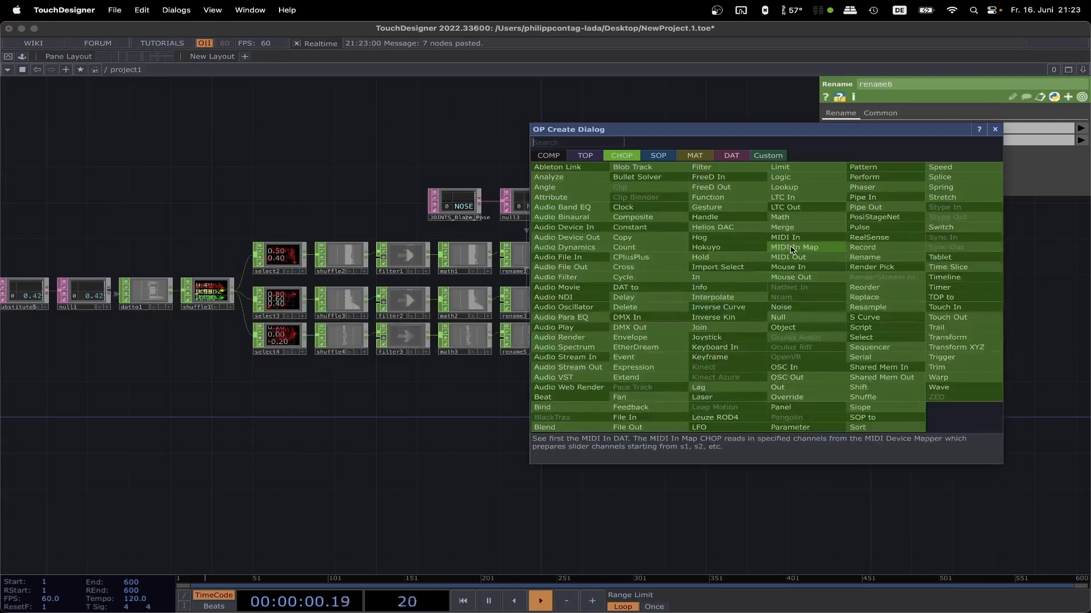
pyautogui.click(796, 228)
pyautogui.click(777, 303)
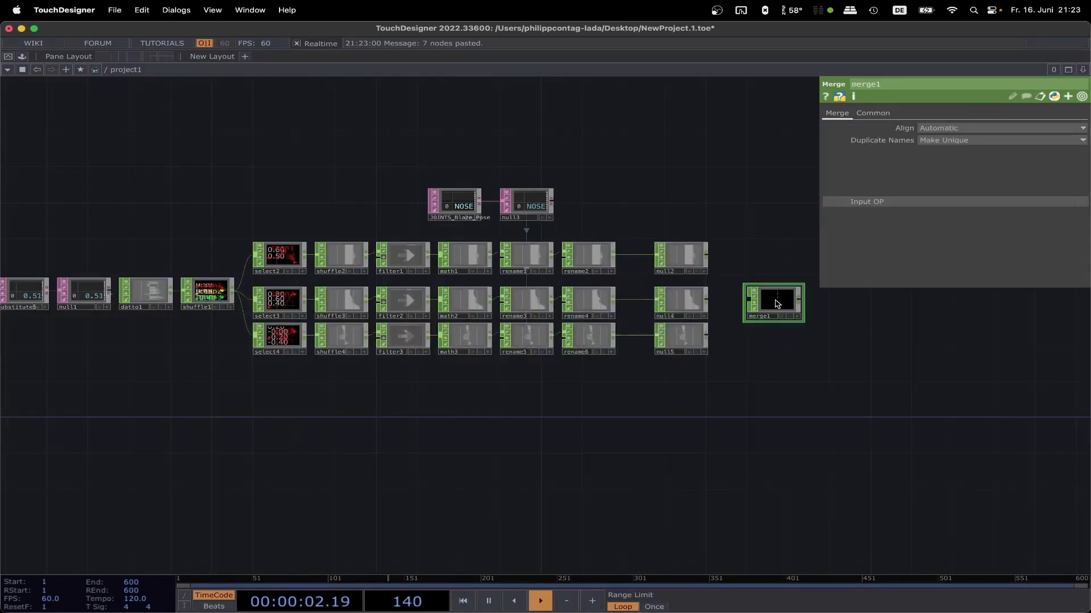
pyautogui.click(742, 299)
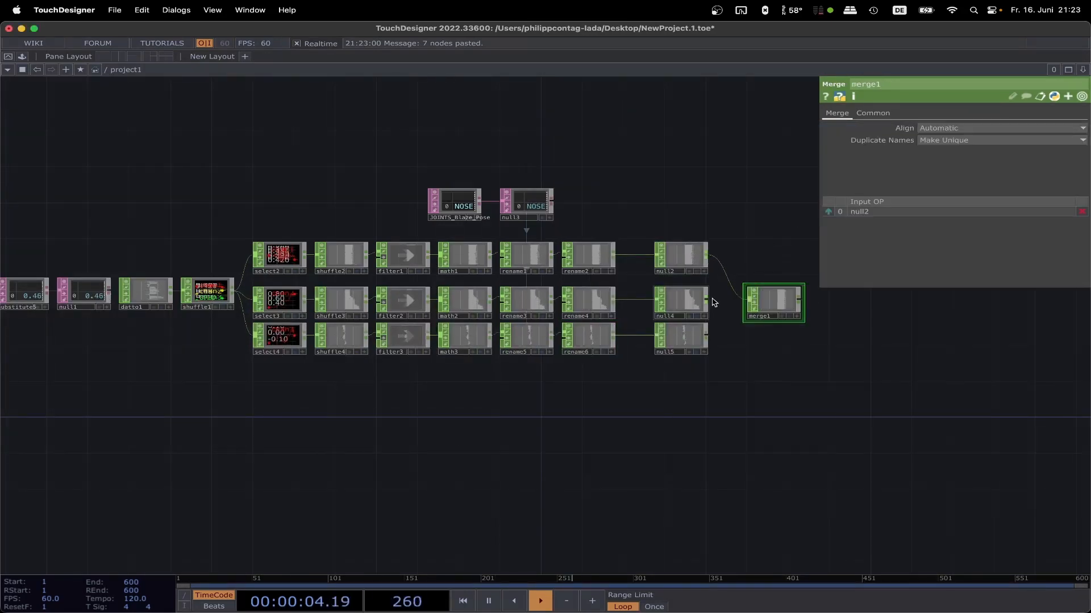
pyautogui.click(739, 302)
pyautogui.click(746, 310)
pyautogui.moveTo(813, 310); pyautogui.dragTo(652, 310)
pyautogui.scroll(10, 642, 303)
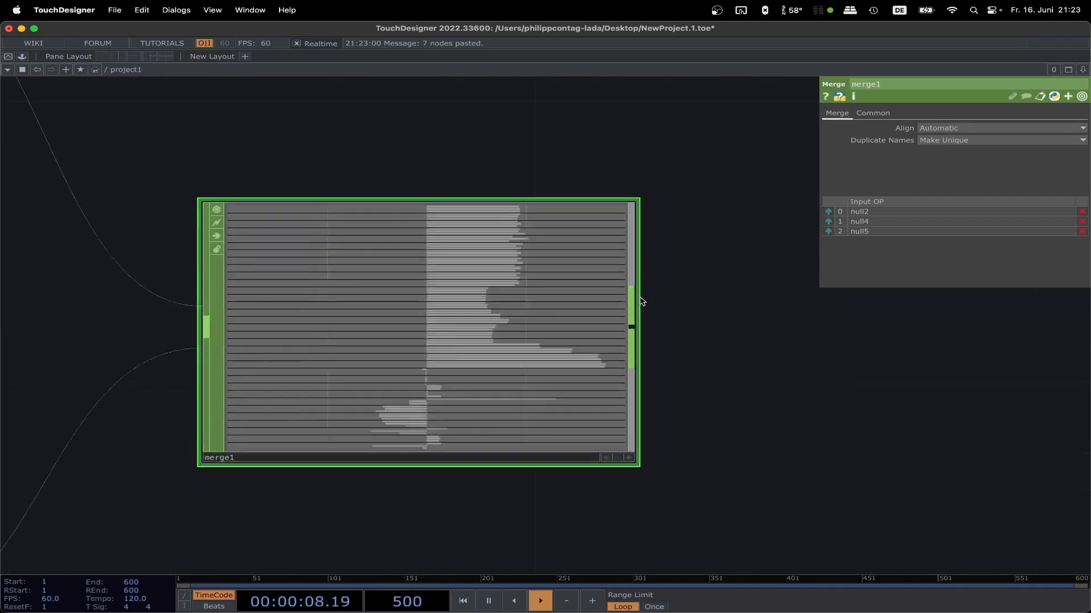
pyautogui.moveTo(762, 337); pyautogui.dragTo(1066, 567)
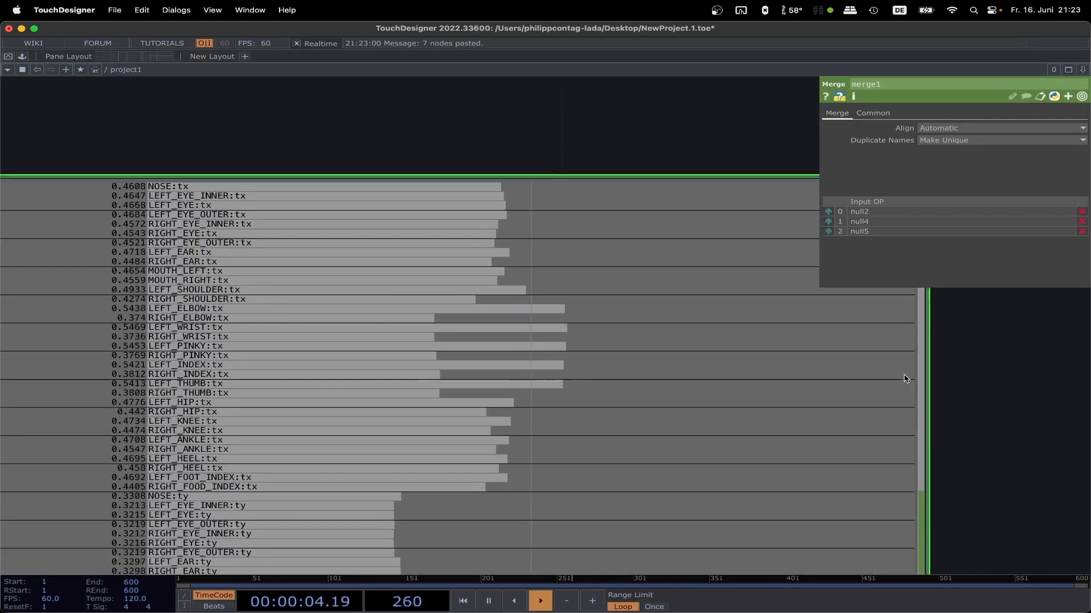
# Step: Add a Reorder CHOP connected after merge1
pyautogui.scroll(-6, 893, 423)
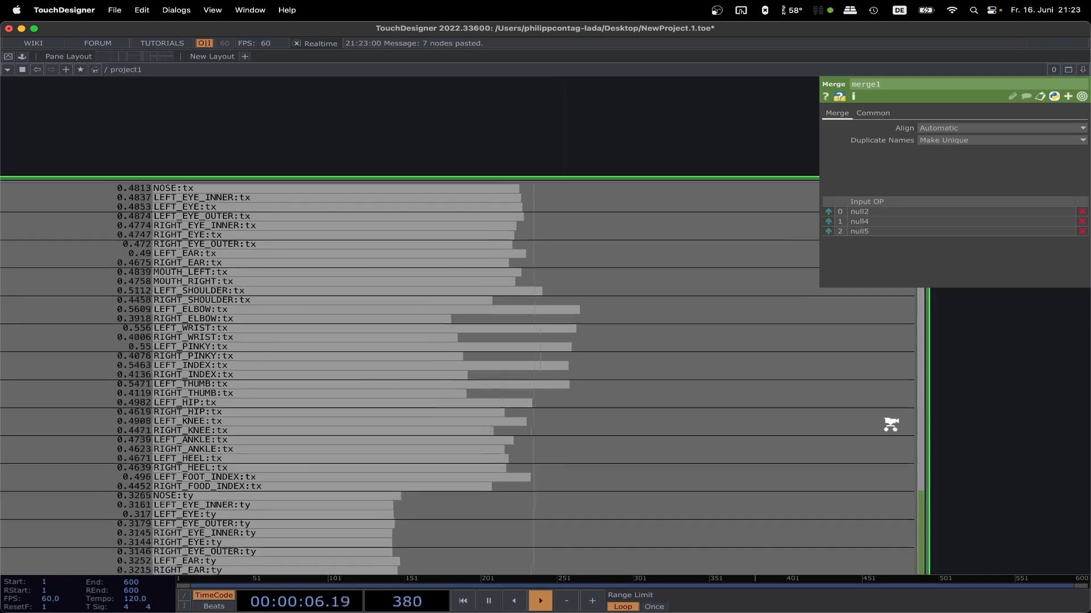
pyautogui.moveTo(786, 356); pyautogui.dragTo(667, 298)
pyautogui.moveTo(792, 429); pyautogui.dragTo(579, 329)
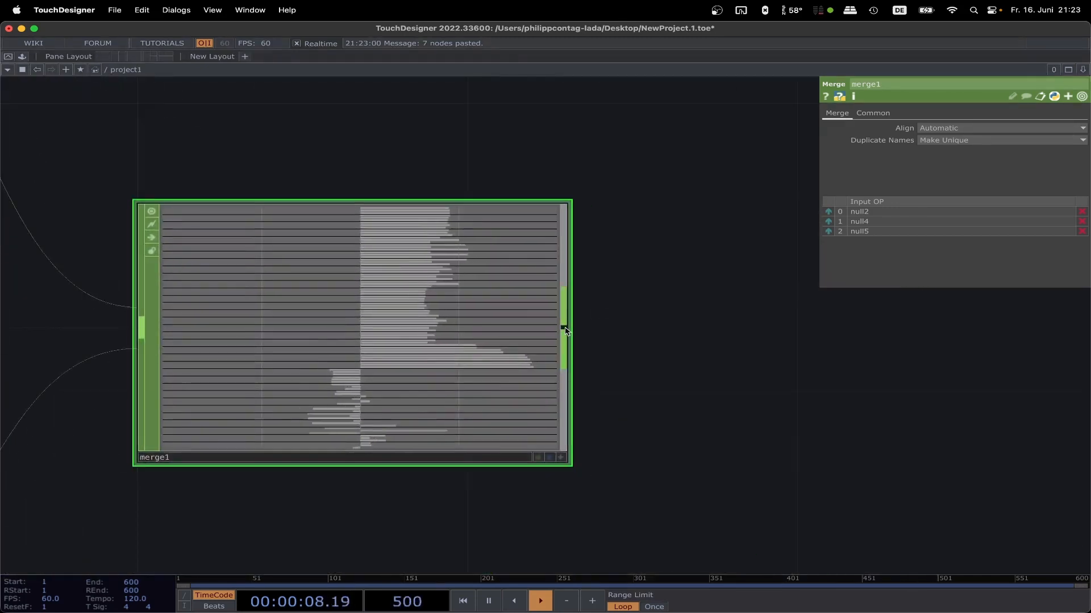
pyautogui.press('Tab')
pyautogui.write('r')
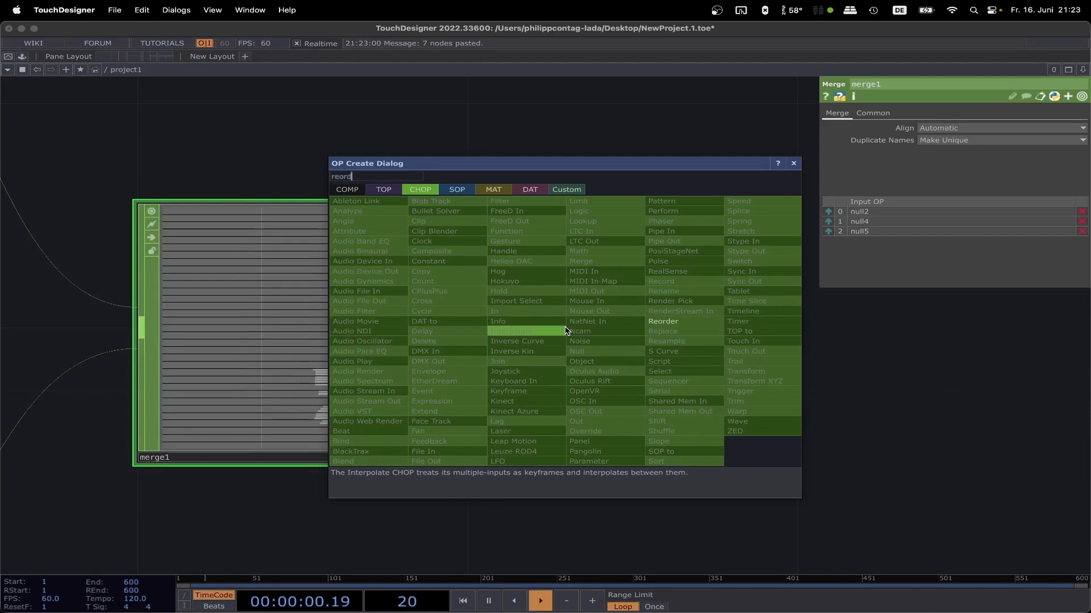
pyautogui.click(663, 321)
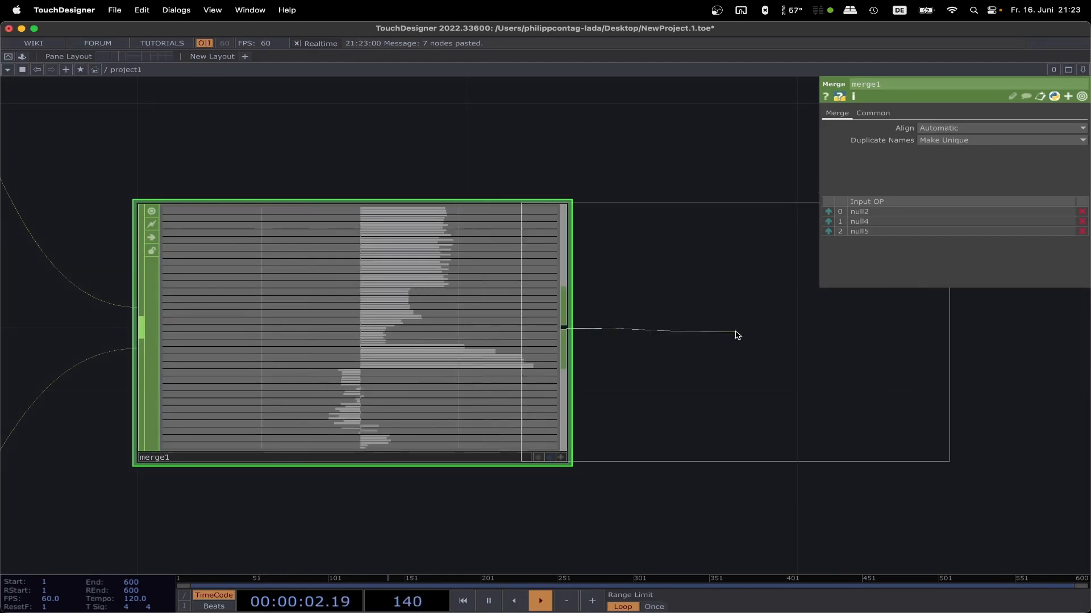
pyautogui.click(893, 328)
pyautogui.hscroll(5, 684, 163)
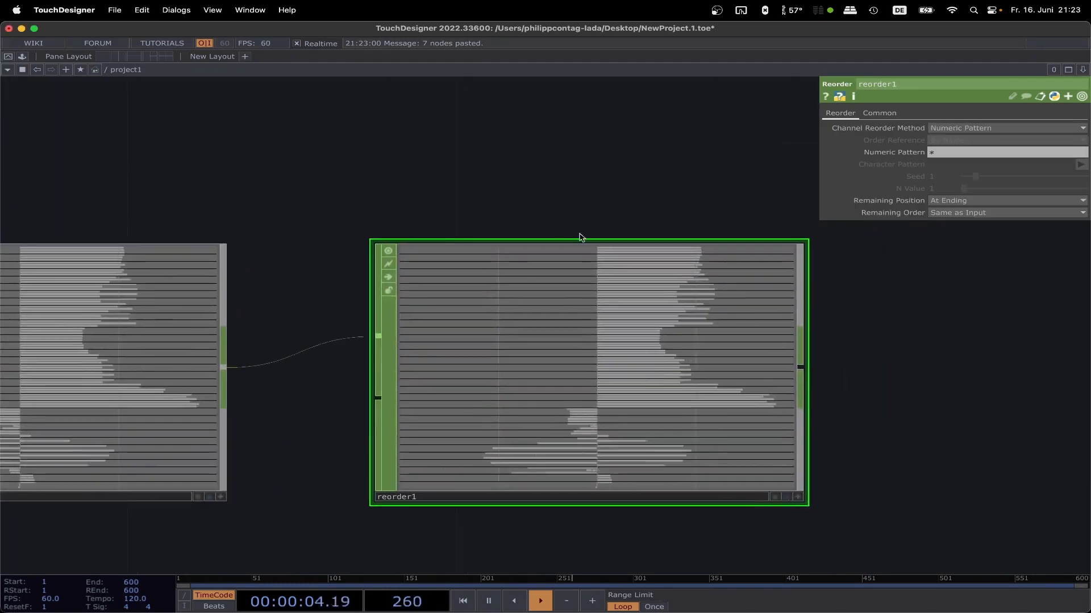
# Step: Set reorder1's Channel Reorder Method to Base Name Sort and check the resulting channel order
pyautogui.click(971, 128)
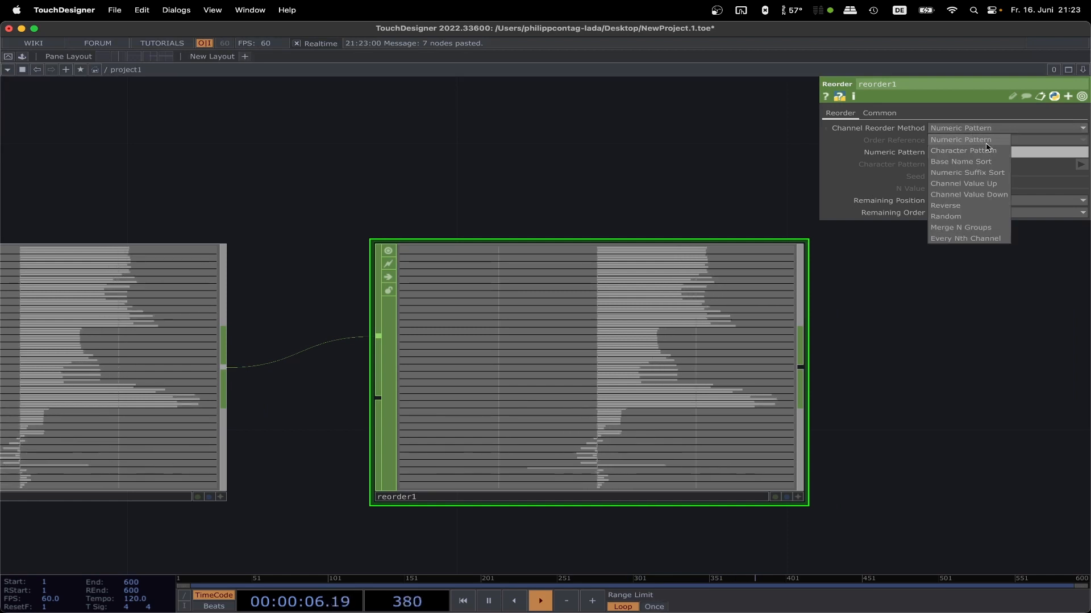
pyautogui.click(960, 162)
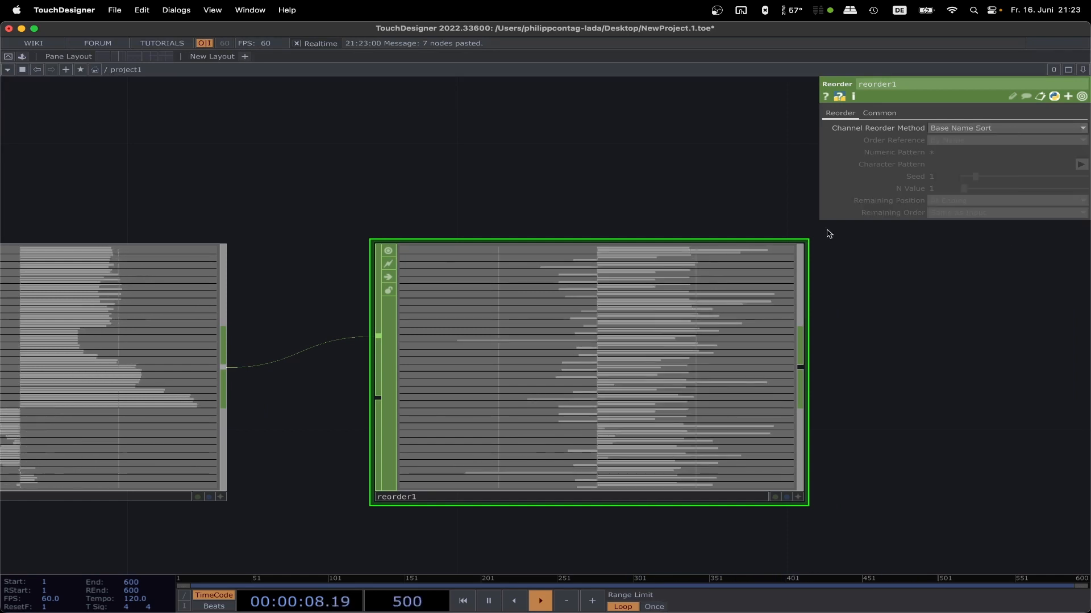
pyautogui.scroll(5, 600, 226)
pyautogui.scroll(4, 601, 226)
pyautogui.moveTo(562, 397); pyautogui.dragTo(588, 192)
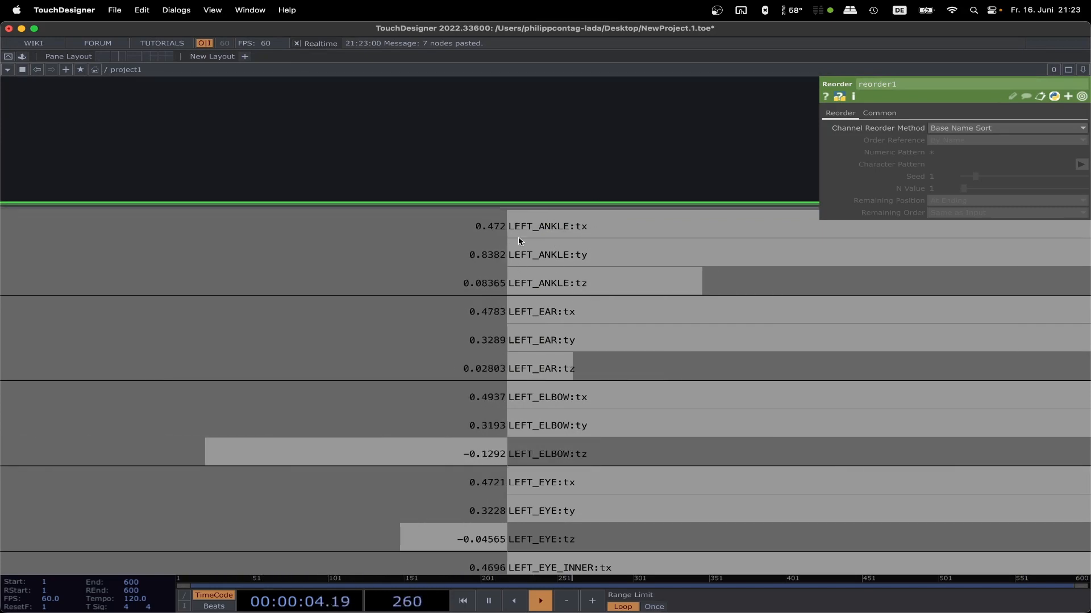
pyautogui.scroll(-3, 601, 134)
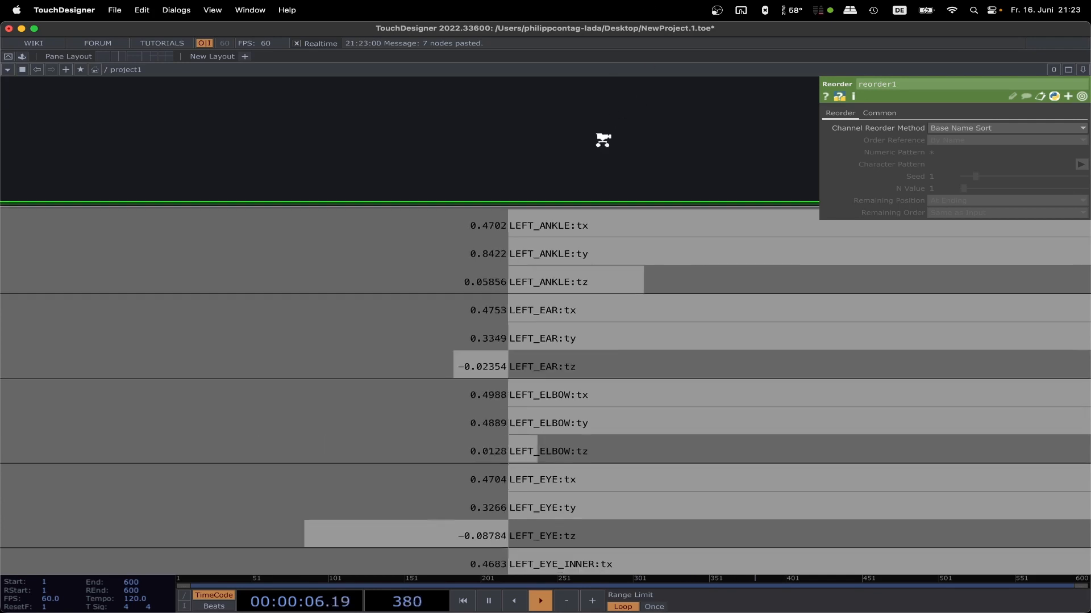
pyautogui.scroll(-10, 603, 141)
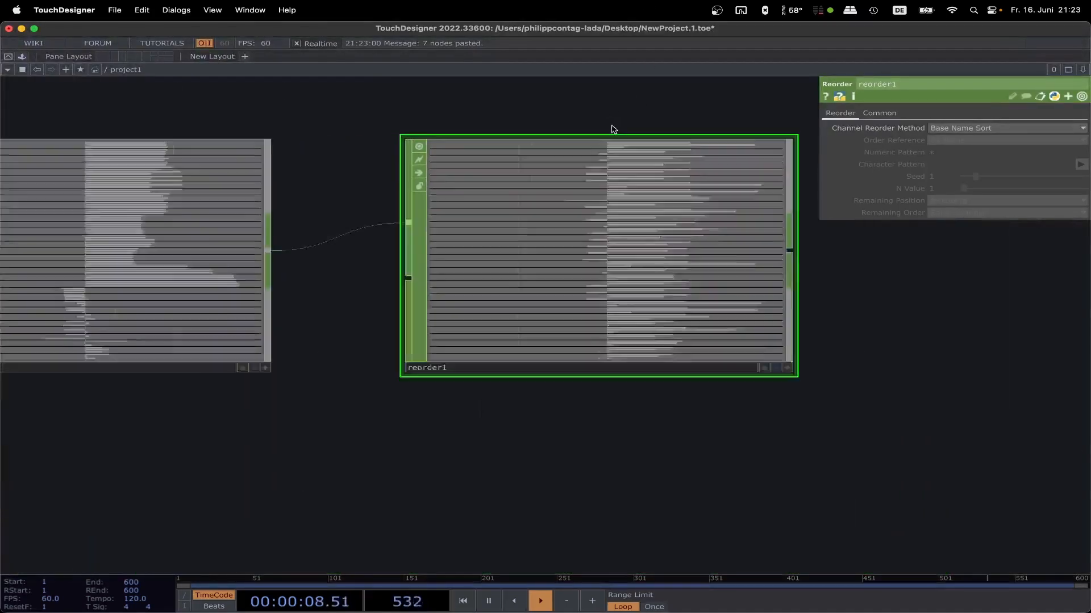
# Step: Add a Shuffle CHOP after reorder1 and set its Method to Sequence All Samples Every Nth Channel
pyautogui.moveTo(580, 132); pyautogui.dragTo(418, 156)
pyautogui.scroll(-1, 683, 291)
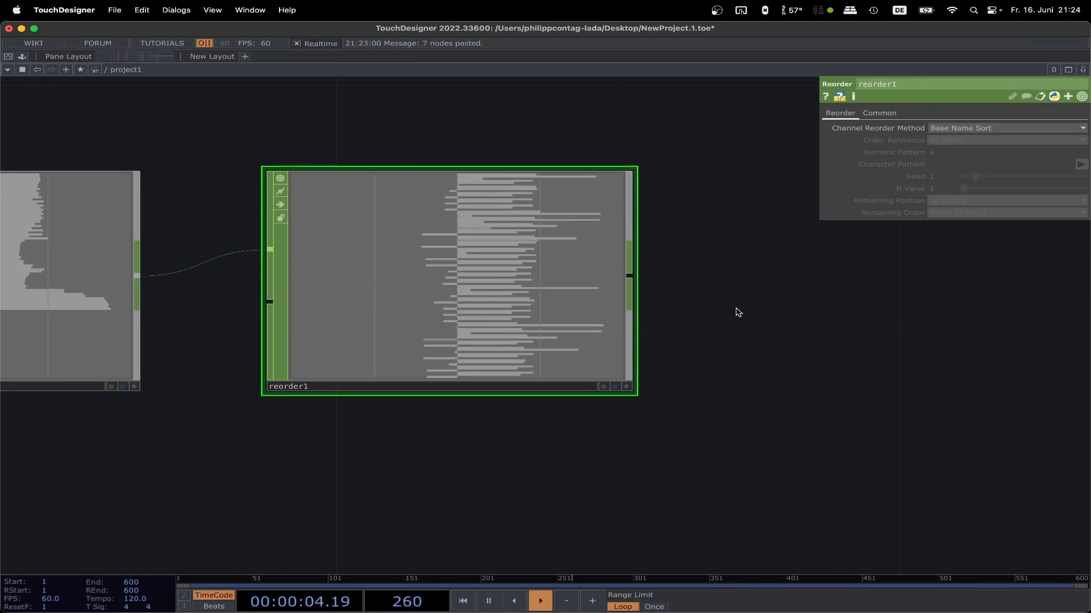
pyautogui.click(630, 277)
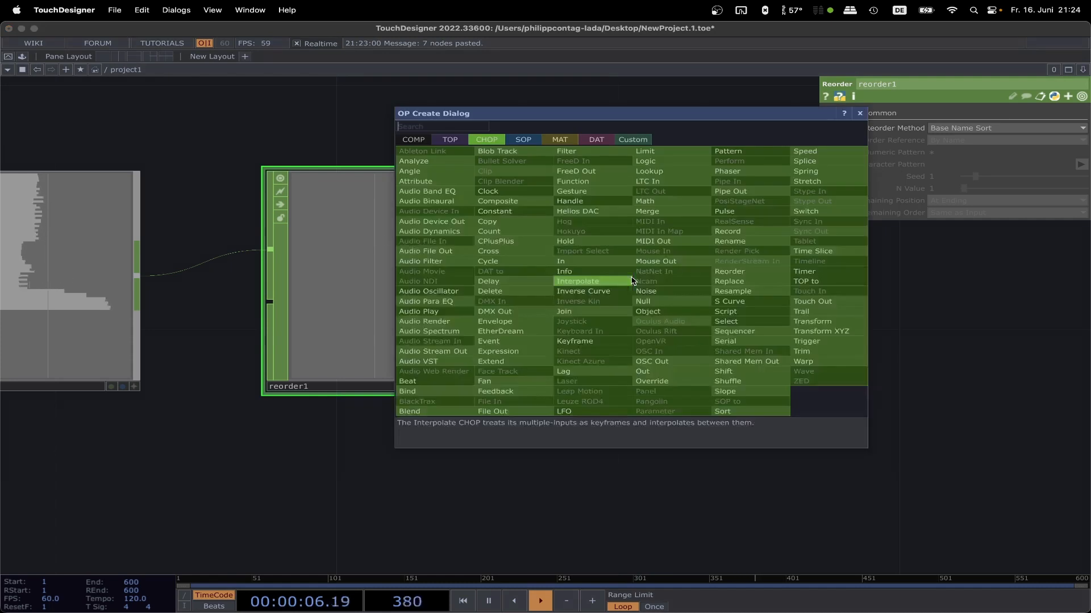
pyautogui.write('shuff')
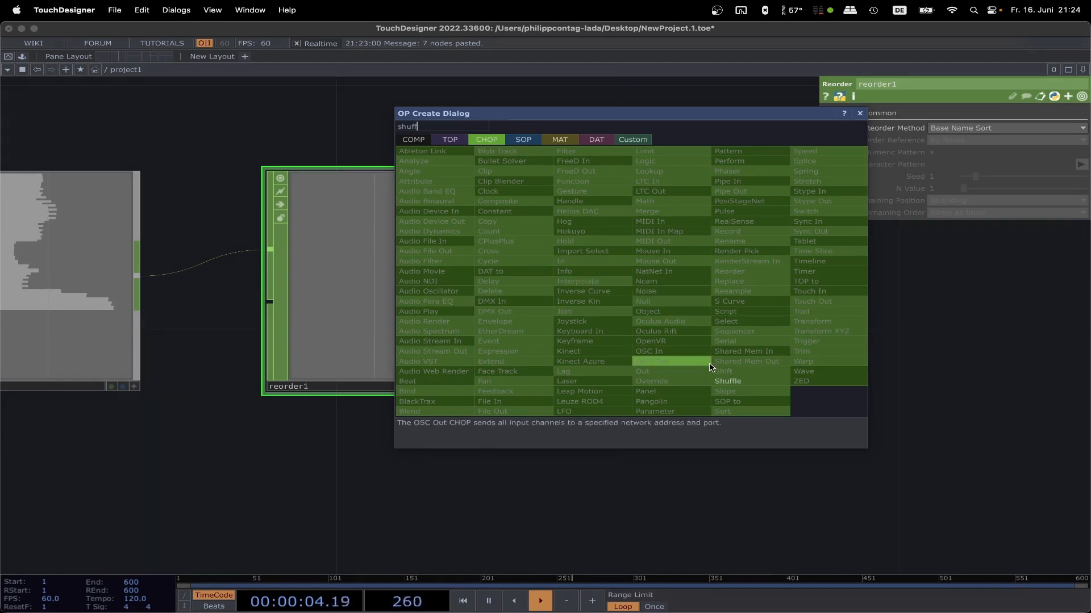
pyautogui.click(736, 382)
pyautogui.click(878, 284)
pyautogui.moveTo(587, 103); pyautogui.dragTo(290, 138)
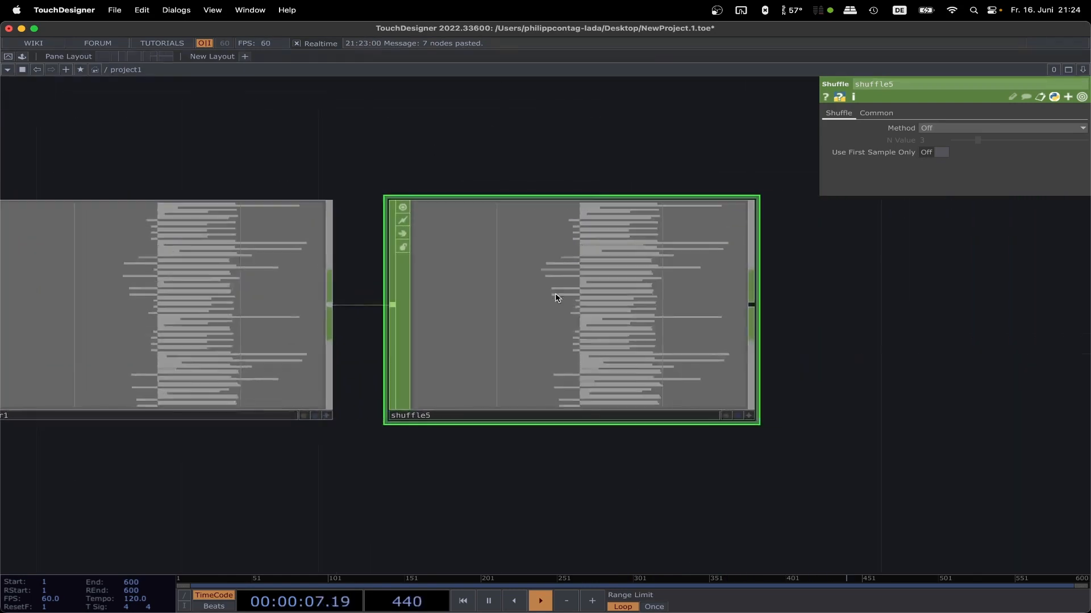
pyautogui.click(937, 128)
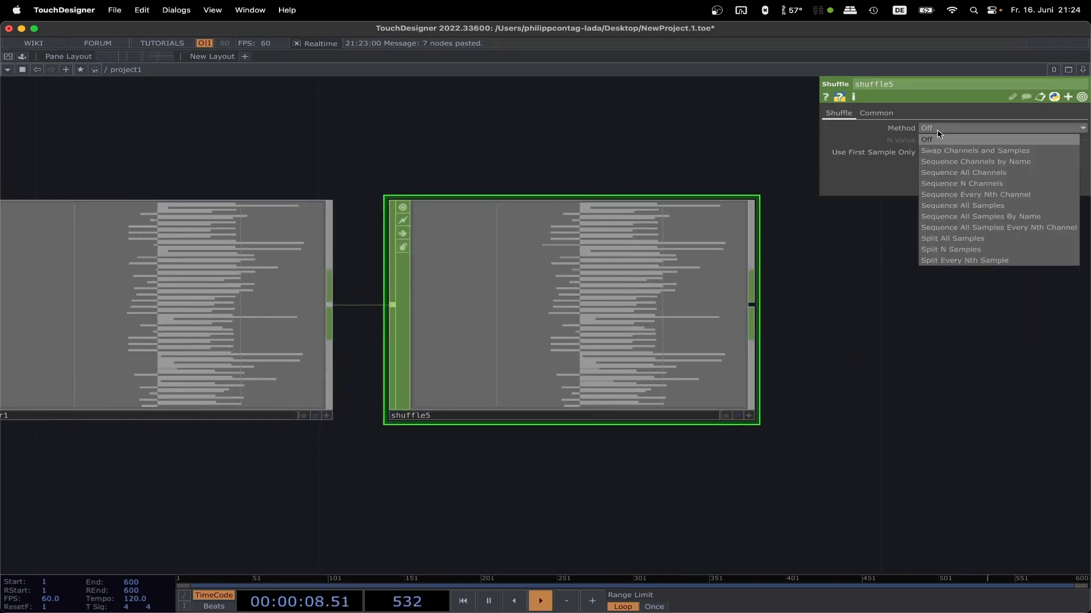
pyautogui.click(999, 229)
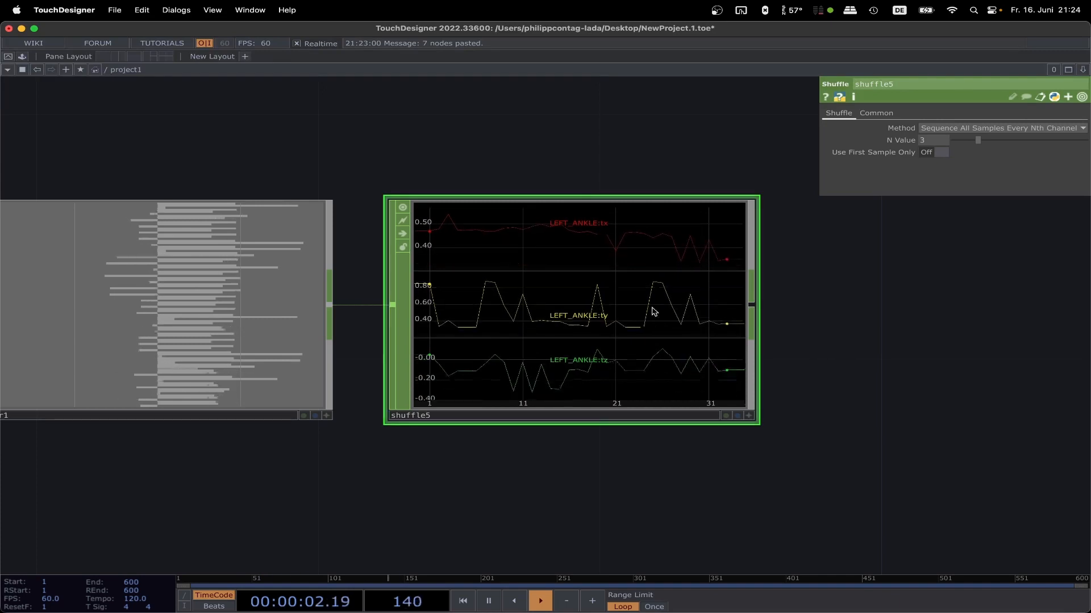
# Step: Add a Null CHOP at the end of the chain, connected after shuffle5
pyautogui.scroll(-8, 646, 305)
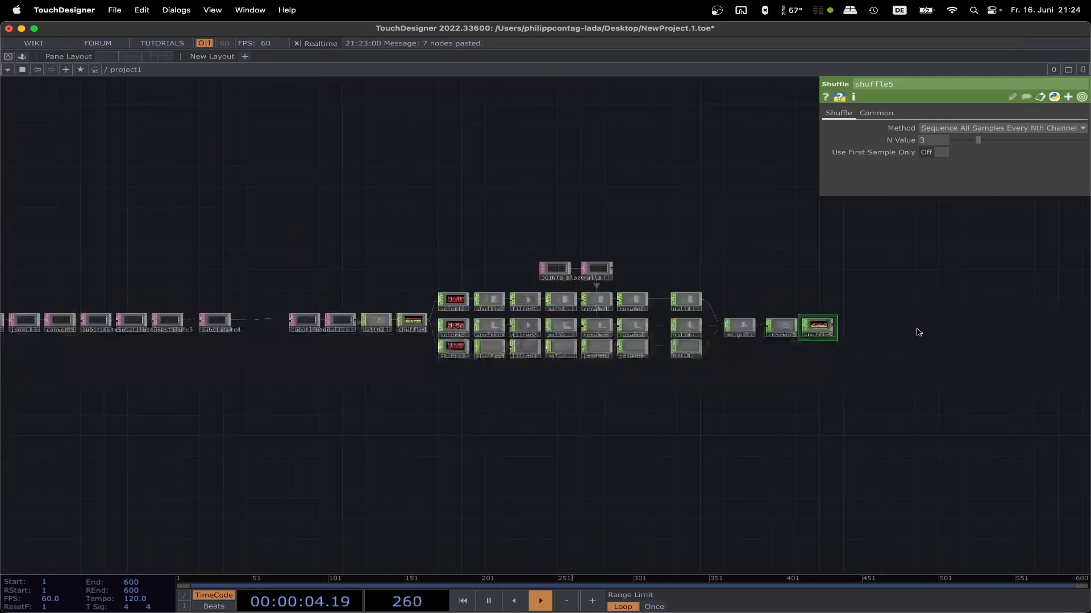
pyautogui.scroll(6, 543, 348)
pyautogui.press('Tab')
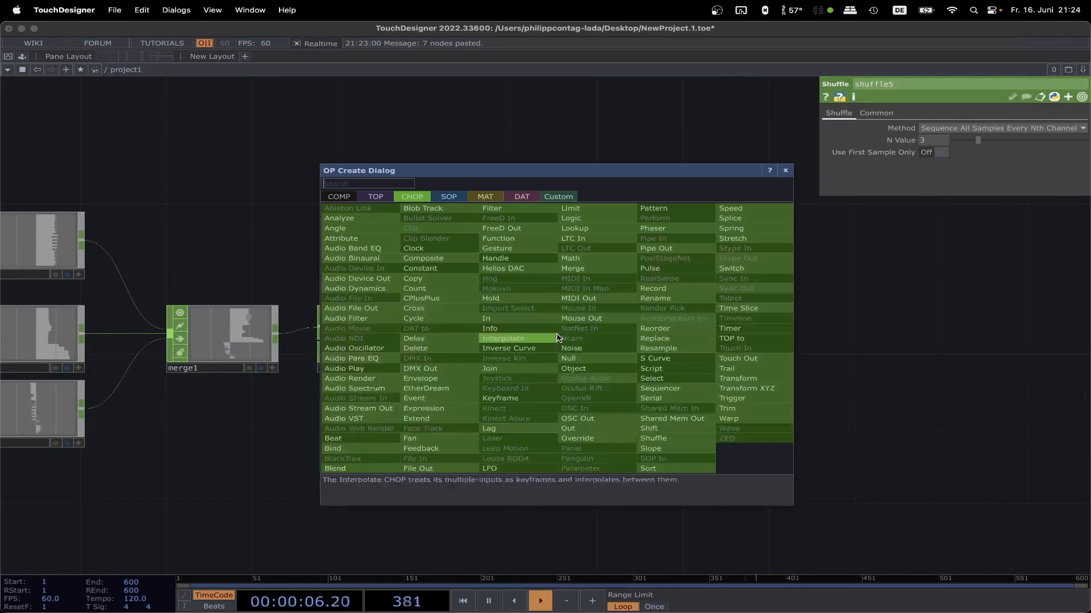
pyautogui.click(570, 358)
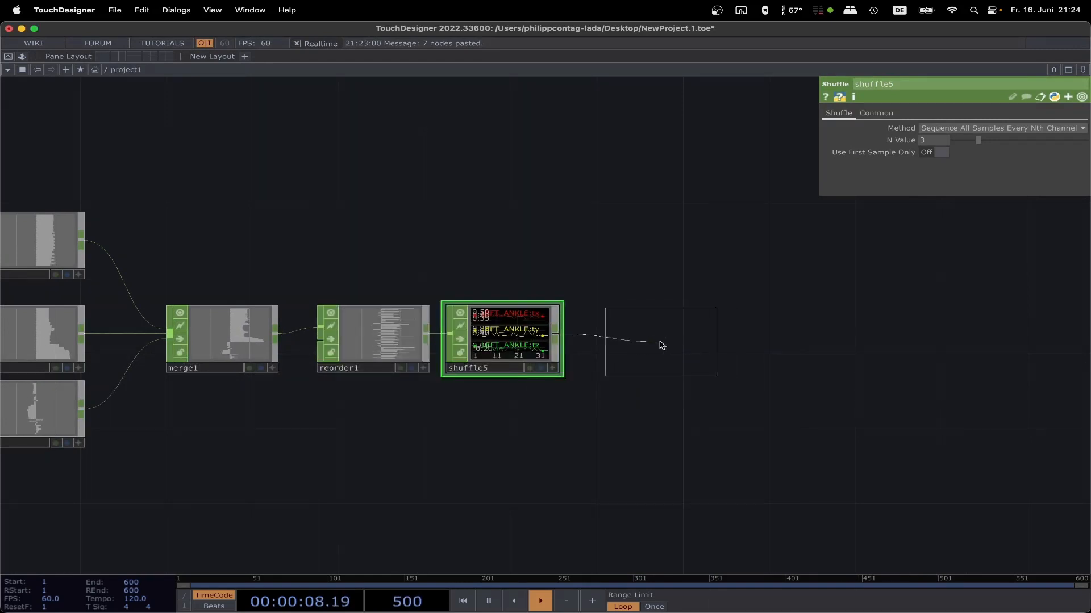
pyautogui.click(662, 345)
pyautogui.scroll(5, 659, 269)
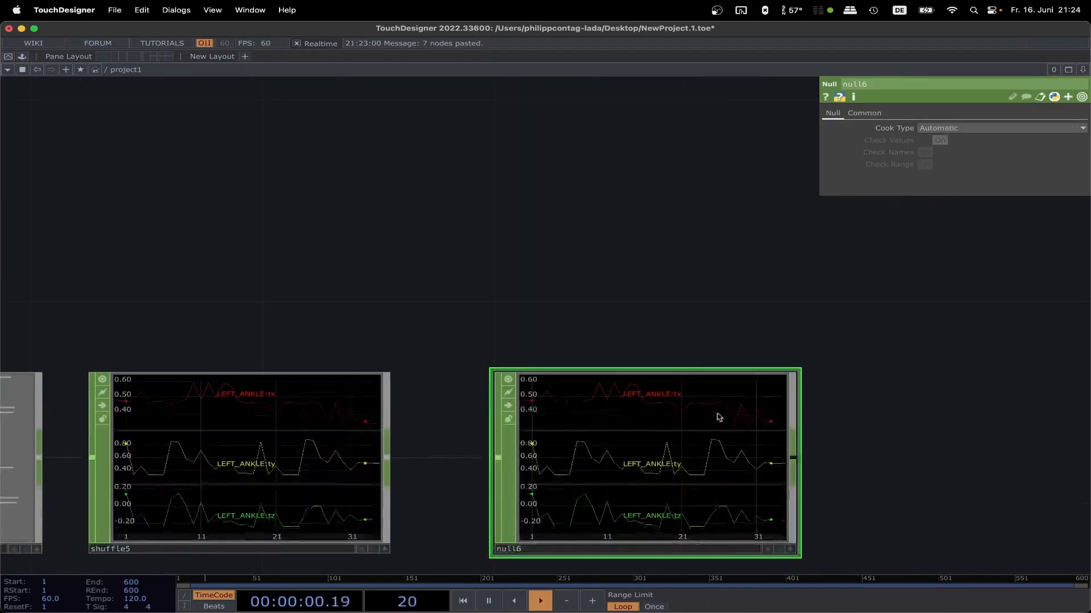
# Step: Add a Box SOP above the end of the CHOP chain and connect a Transform SOP after it
pyautogui.scroll(-10, 587, 263)
pyautogui.press('Tab')
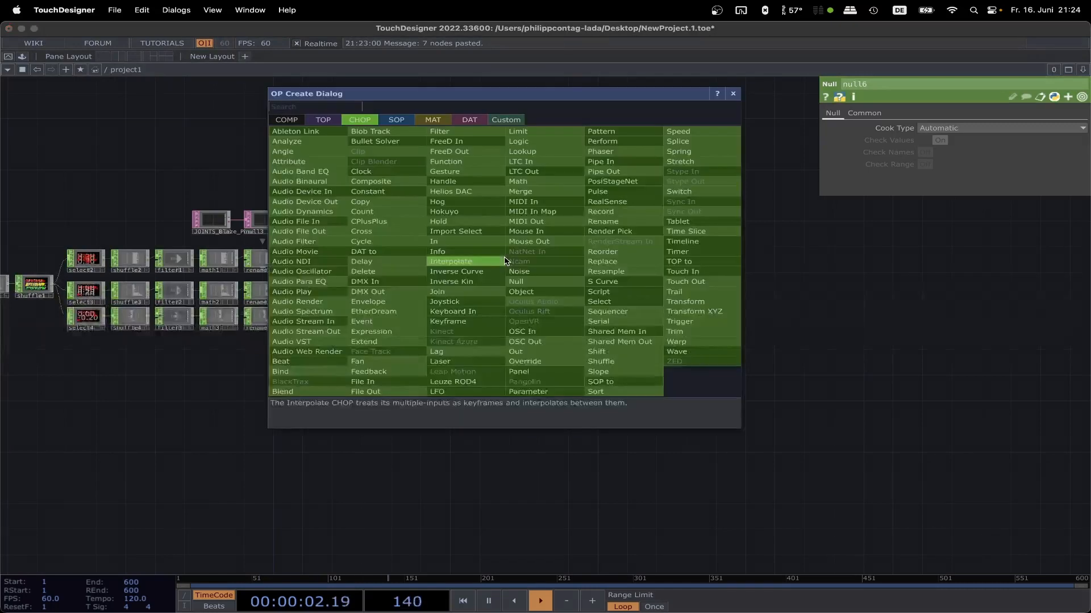
pyautogui.click(396, 120)
pyautogui.click(302, 230)
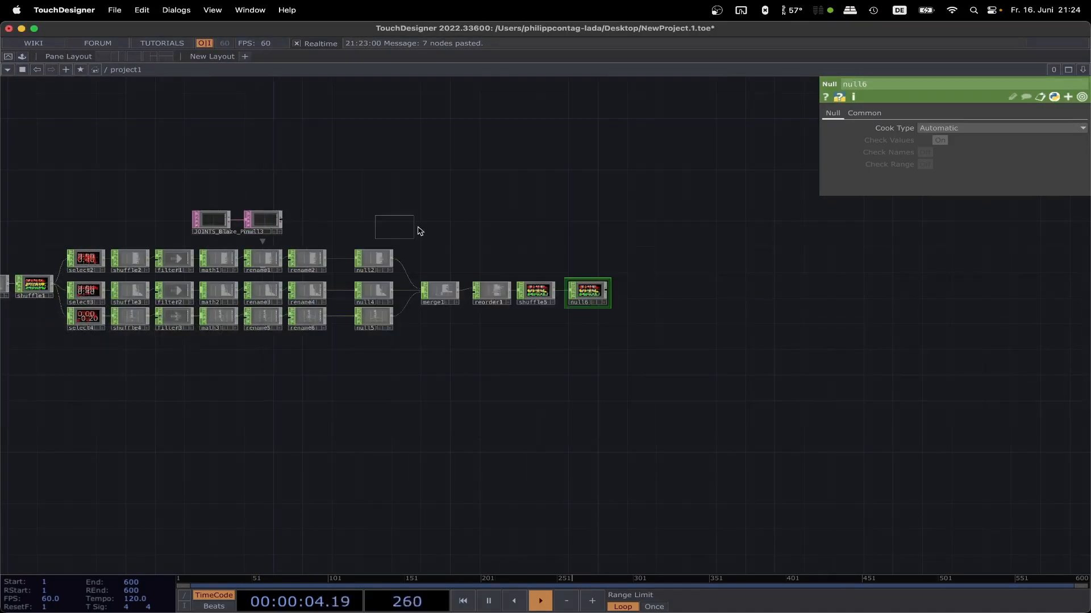
pyautogui.click(499, 248)
pyautogui.rightClick(513, 243)
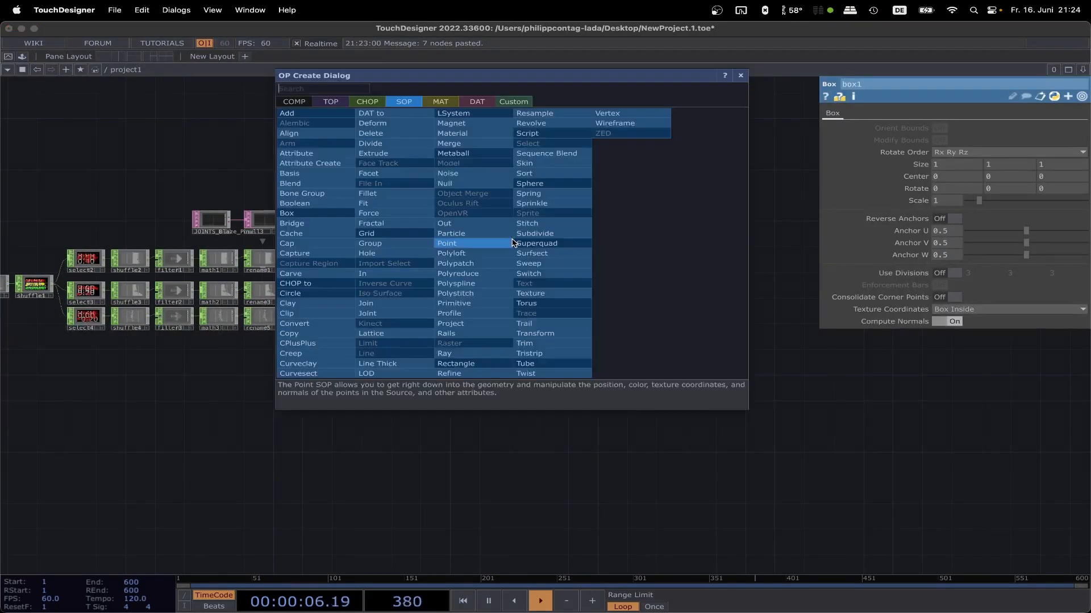
pyautogui.click(572, 332)
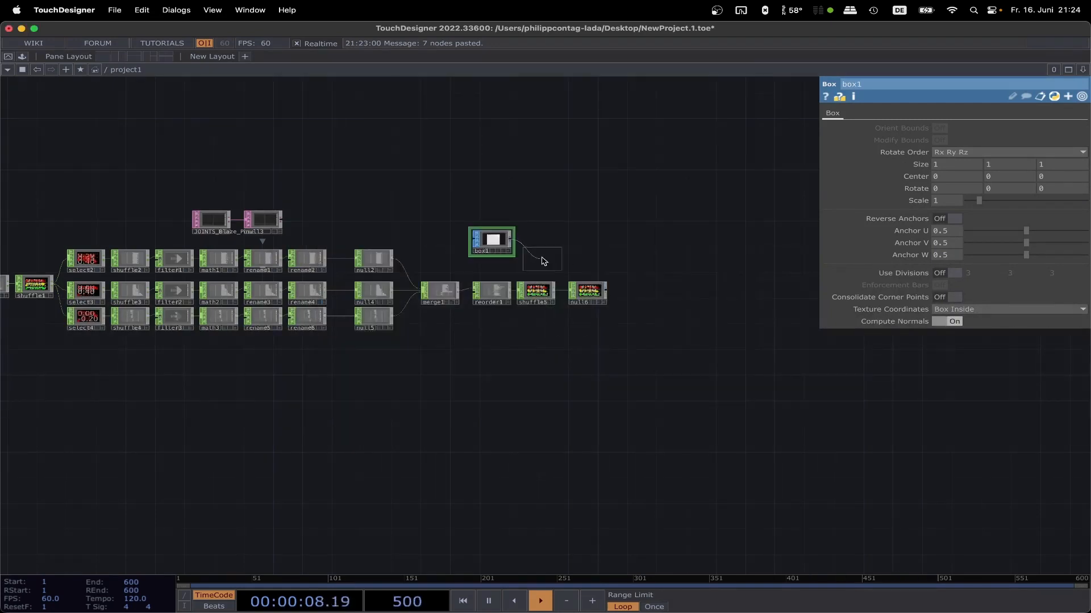
pyautogui.click(545, 247)
# Step: Connect a Null SOP after transform1 and set transform1's Uniform Scale to 0.01
pyautogui.rightClick(564, 243)
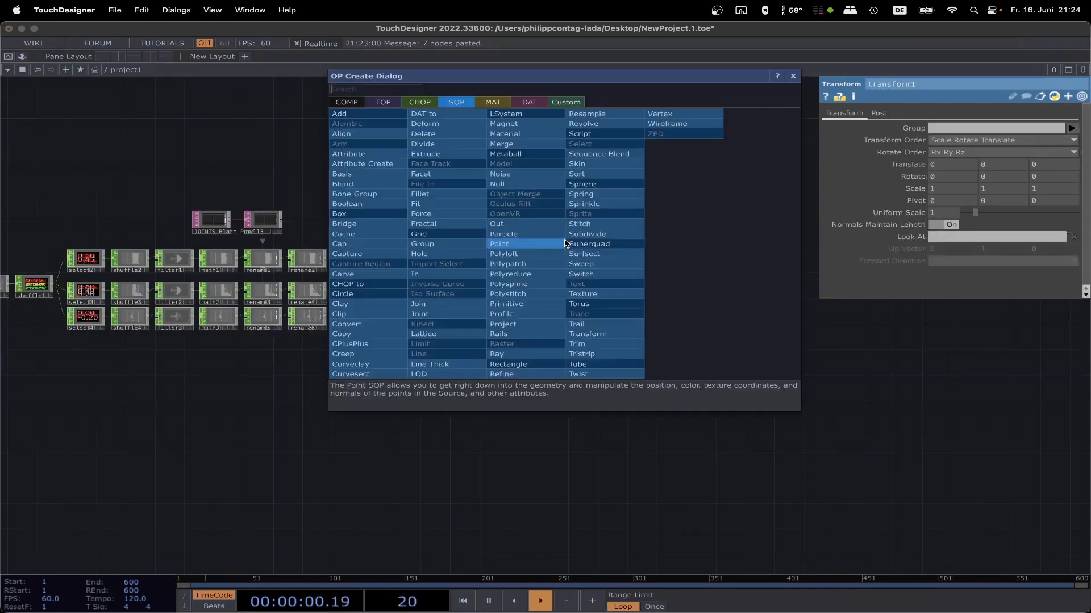
pyautogui.click(537, 184)
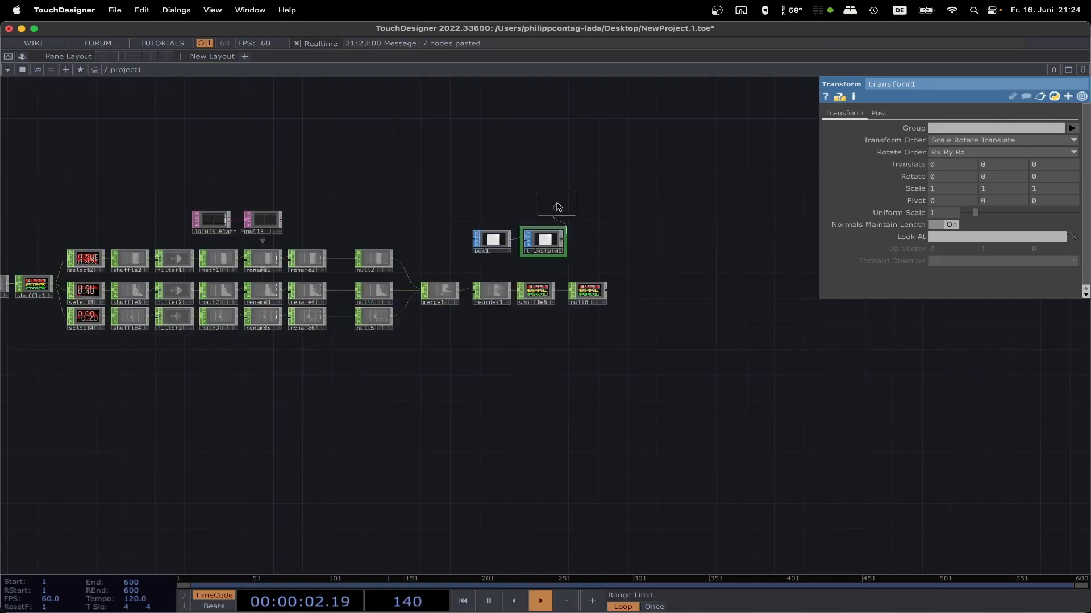
pyautogui.click(590, 245)
pyautogui.click(551, 244)
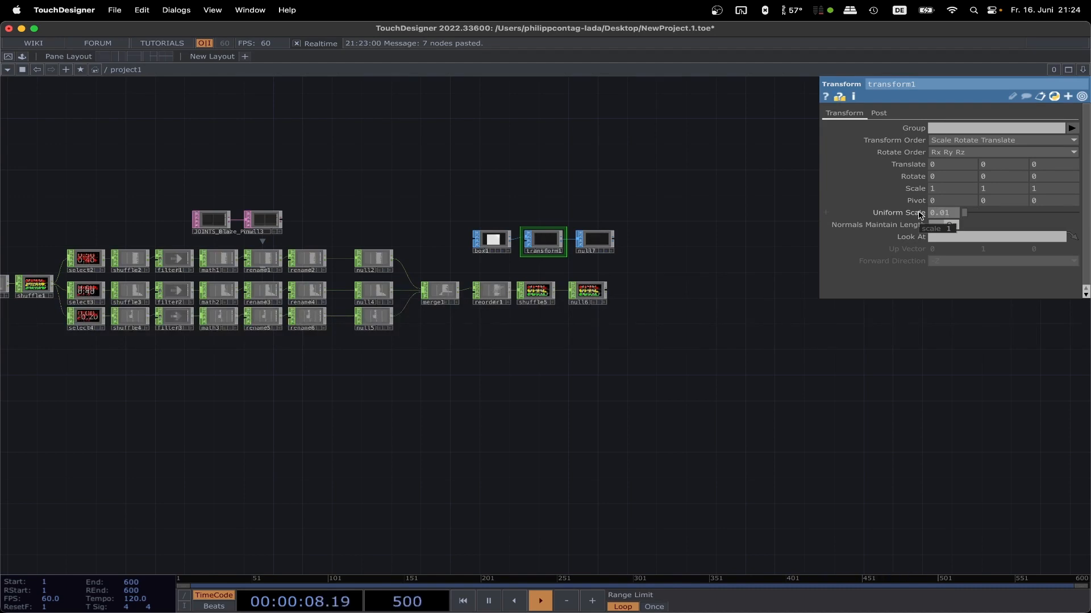
# Step: Add a Geometry COMP fed by the Null SOP at the end of the box chain
pyautogui.scroll(5, 639, 284)
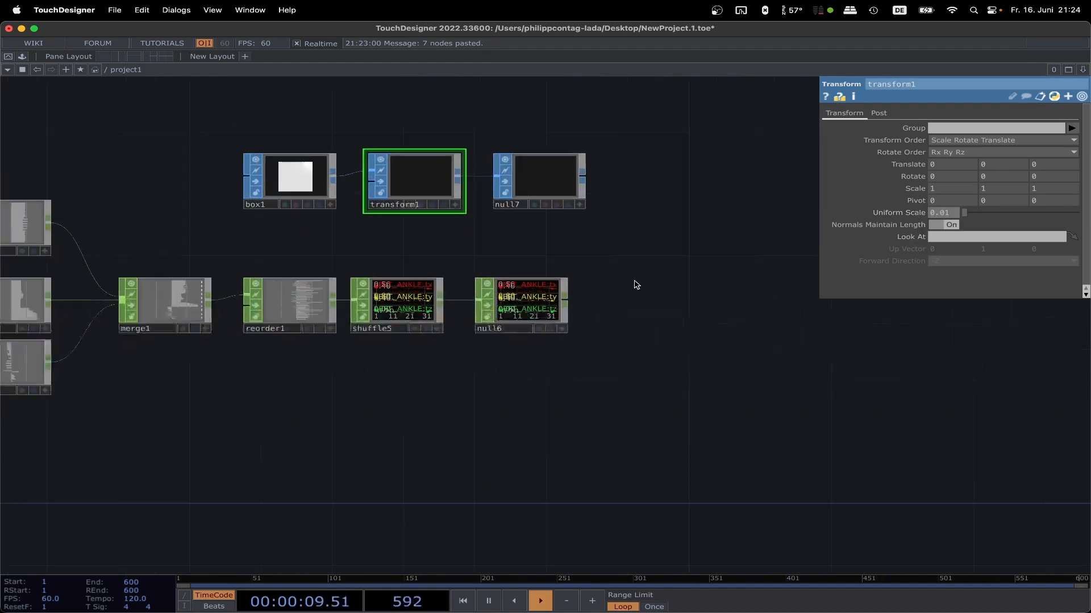
pyautogui.rightClick(583, 180)
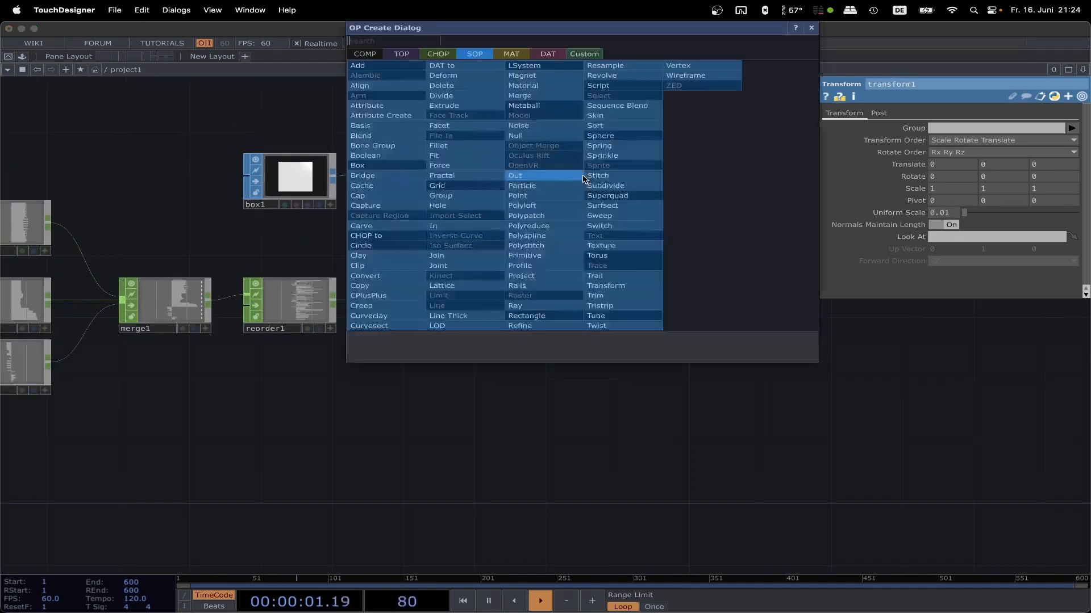
pyautogui.click(364, 54)
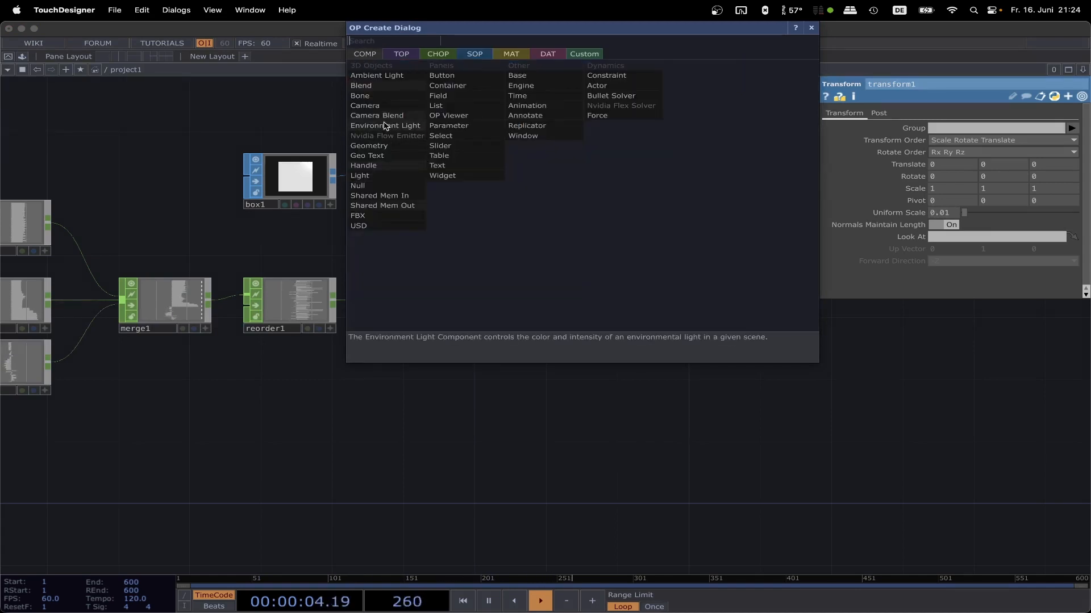
pyautogui.click(391, 146)
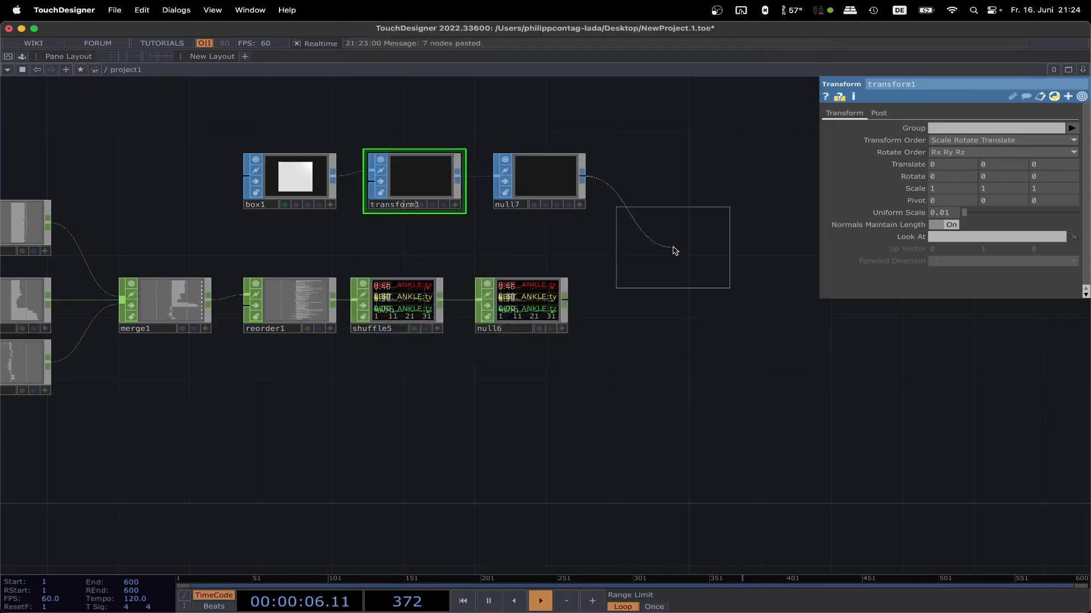
pyautogui.click(672, 248)
# Step: Turn on instancing for geo1 and assign null6 as its Translate OP
pyautogui.click(878, 114)
pyautogui.click(952, 129)
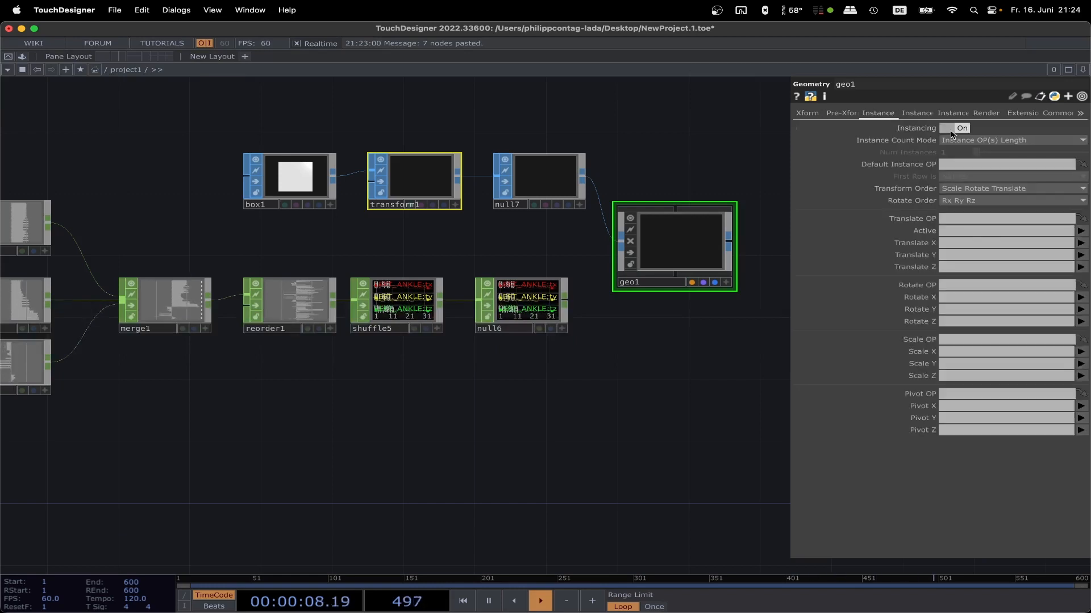
pyautogui.moveTo(545, 298); pyautogui.dragTo(969, 222)
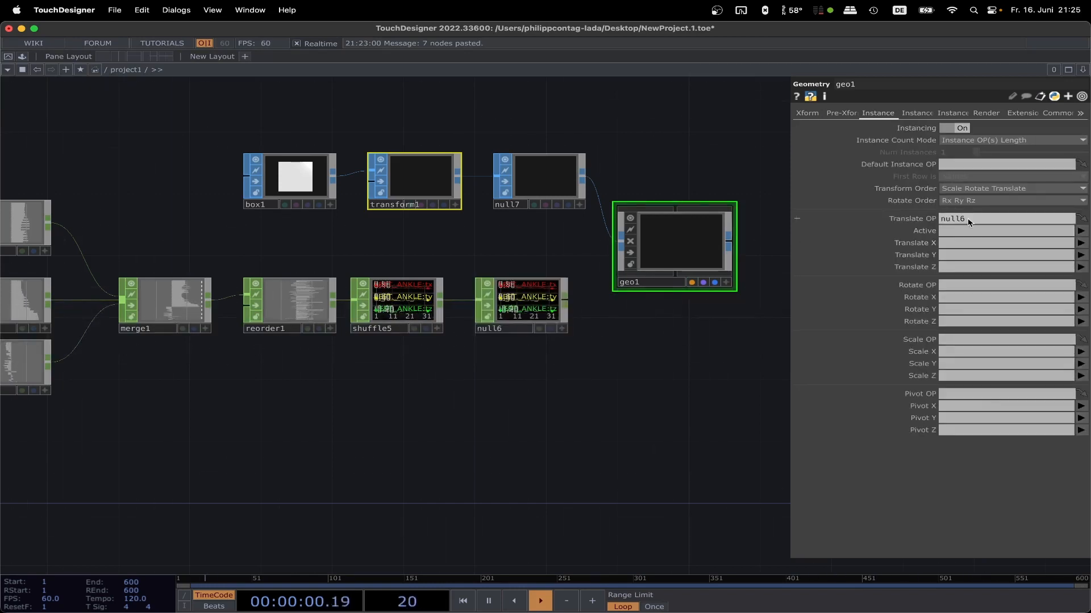
# Step: Map geo1's instance Translate X, Y and Z to LEFT_ANKLE:tx, LEFT_ANKLE:ty and LEFT_ANKLE:tz
pyautogui.click(1081, 243)
pyautogui.click(1081, 256)
pyautogui.click(1082, 257)
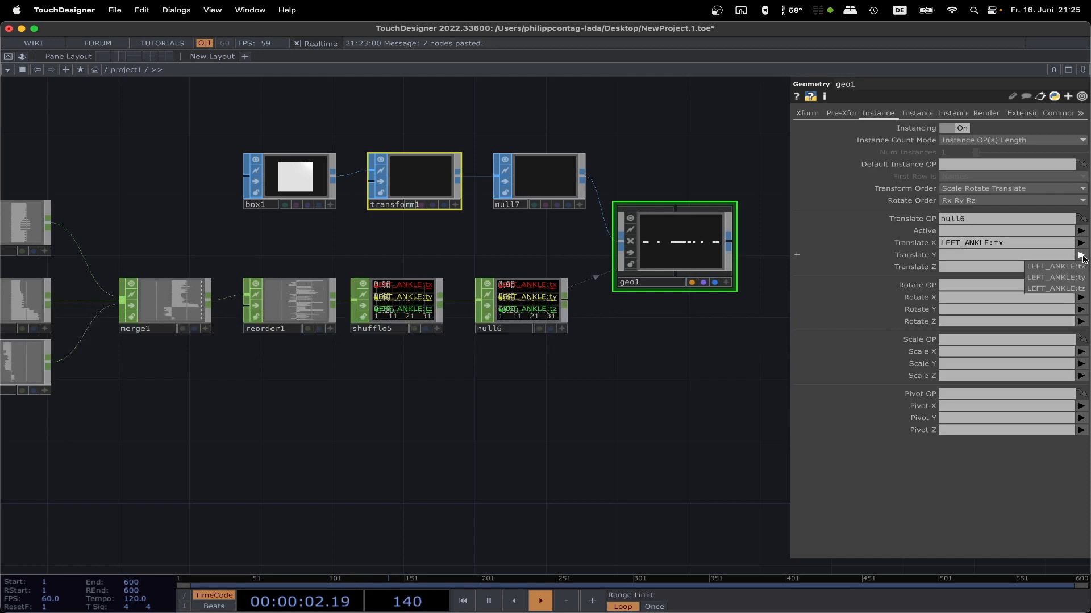
pyautogui.click(1073, 278)
pyautogui.click(1079, 269)
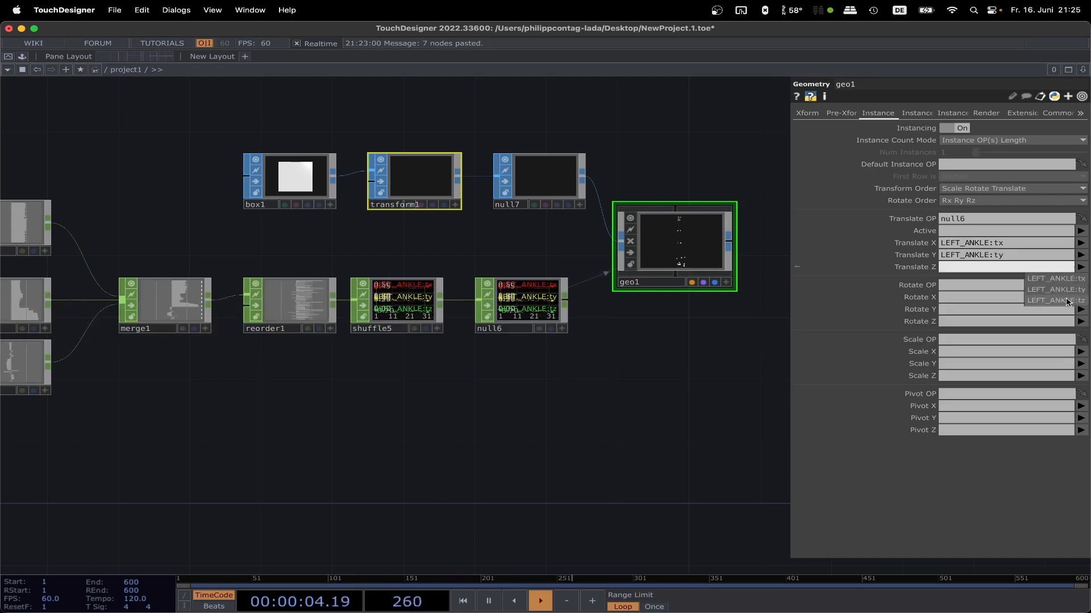
pyautogui.click(1067, 301)
# Step: Inspect the instanced joints in geo1 and set the geometry's X rotation to 180
pyautogui.scroll(6, 747, 254)
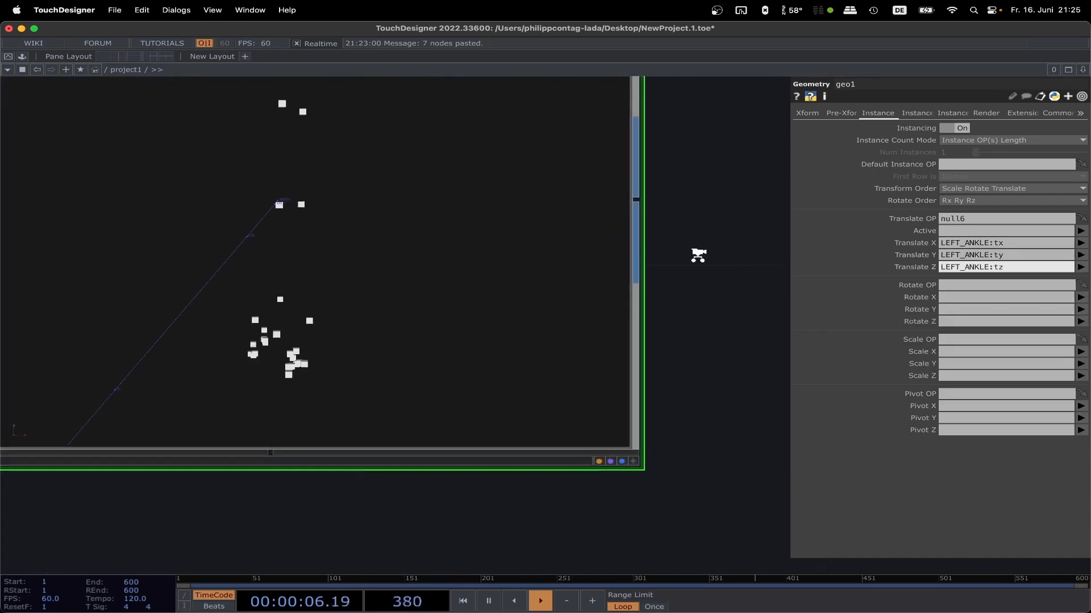
pyautogui.scroll(-3, 700, 250)
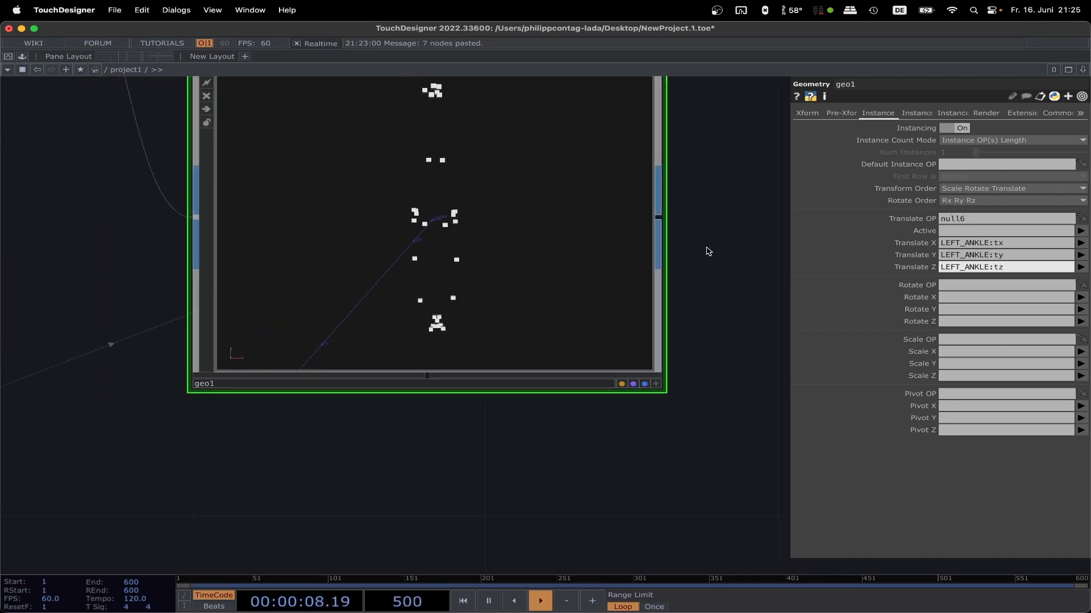
pyautogui.scroll(-1, 708, 251)
pyautogui.moveTo(713, 260); pyautogui.dragTo(698, 331)
pyautogui.scroll(-2, 708, 307)
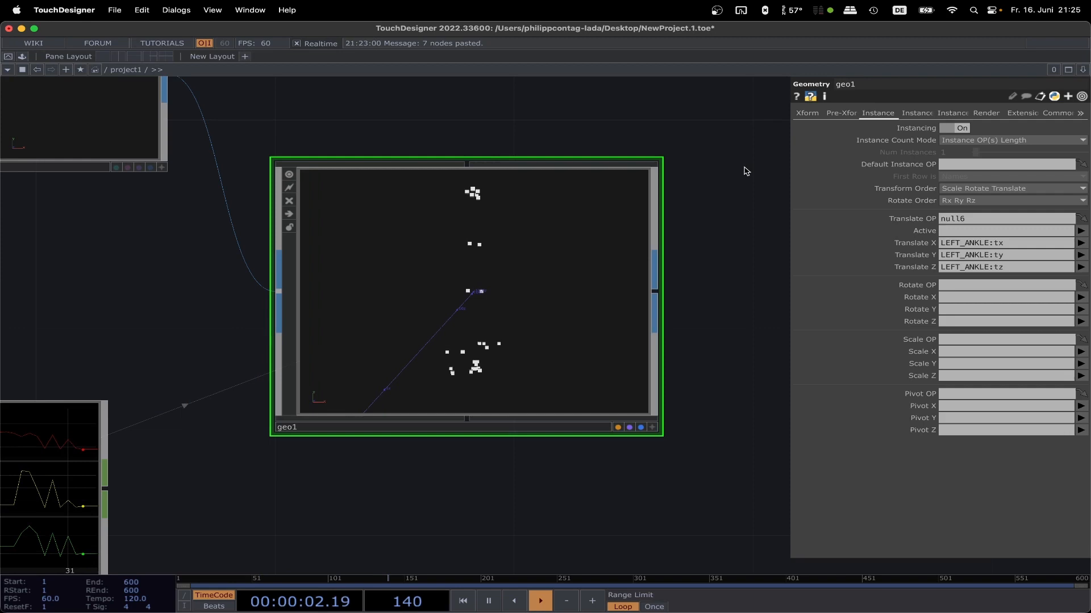
pyautogui.click(809, 114)
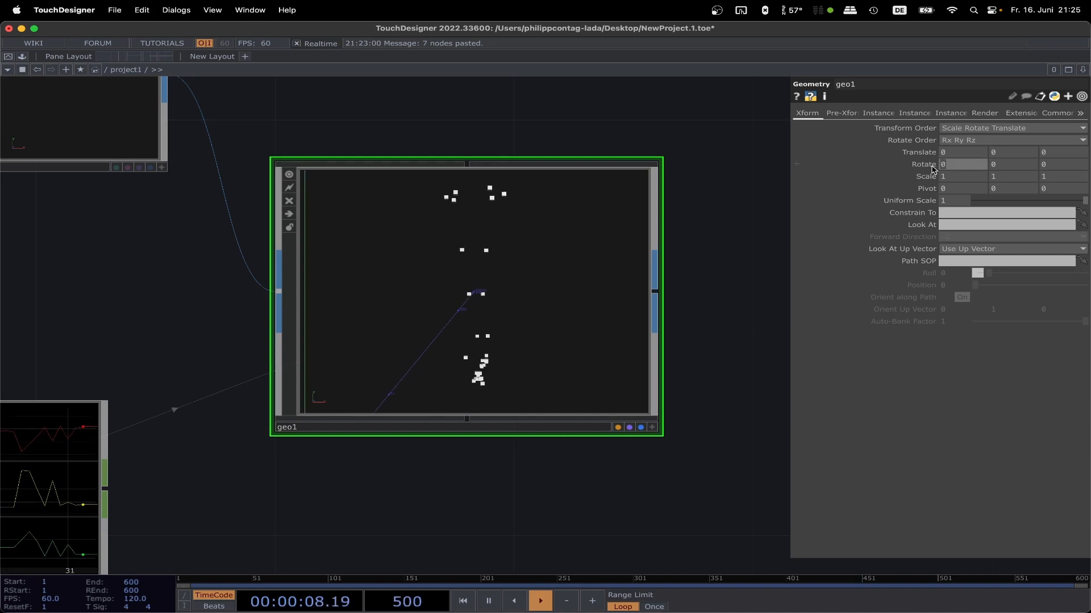
pyautogui.write('18')
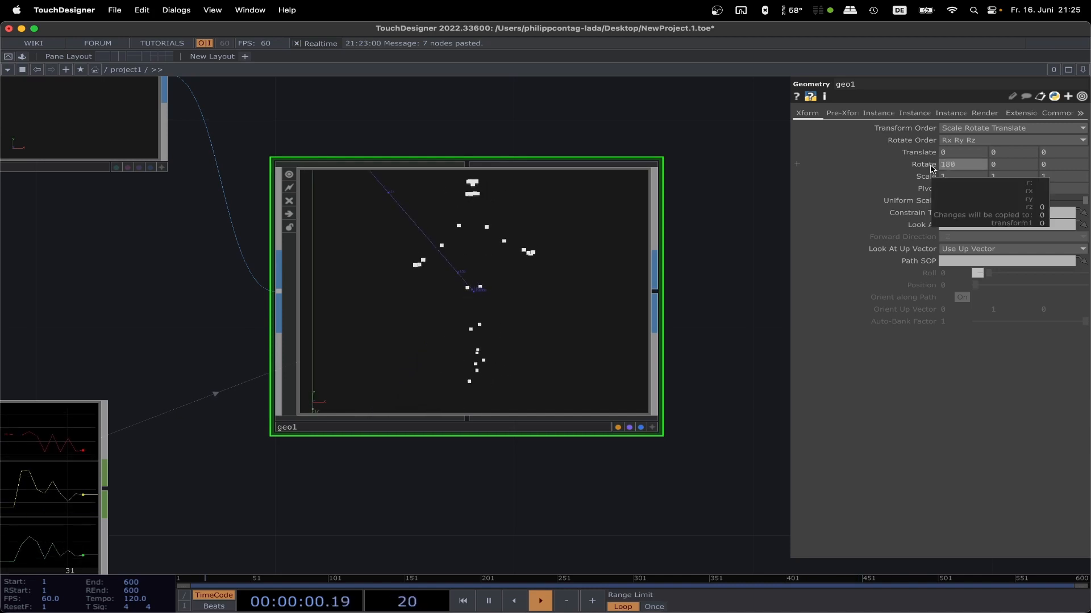
# Step: Check the rotated figure in geo1 and turn off the bypass on filter3 in the third channel row
pyautogui.scroll(-2, 690, 279)
pyautogui.scroll(-3, 699, 279)
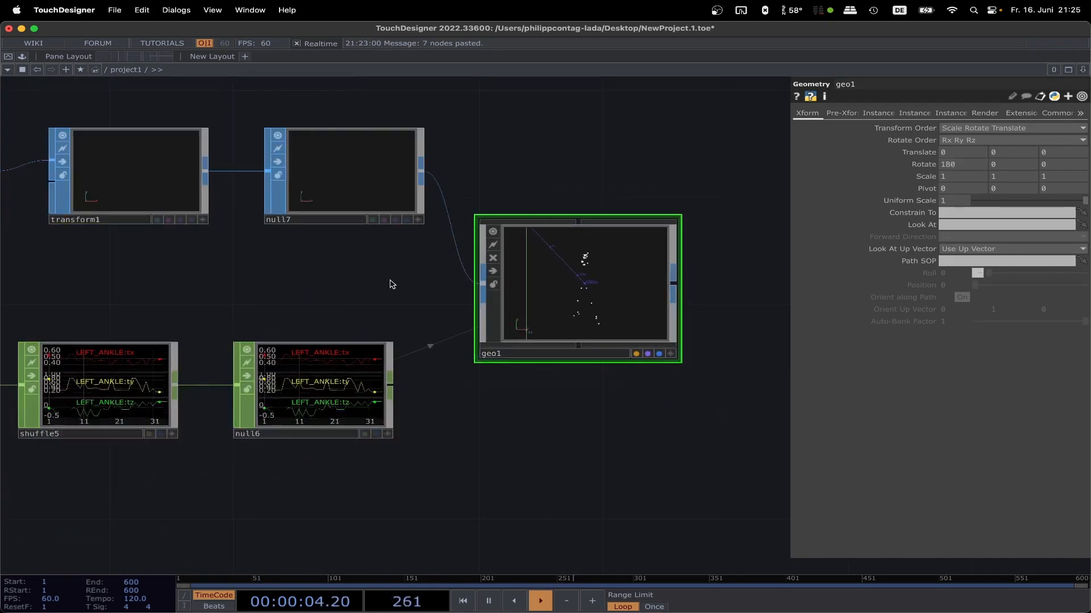
pyautogui.scroll(4, 583, 281)
pyautogui.scroll(1, 597, 281)
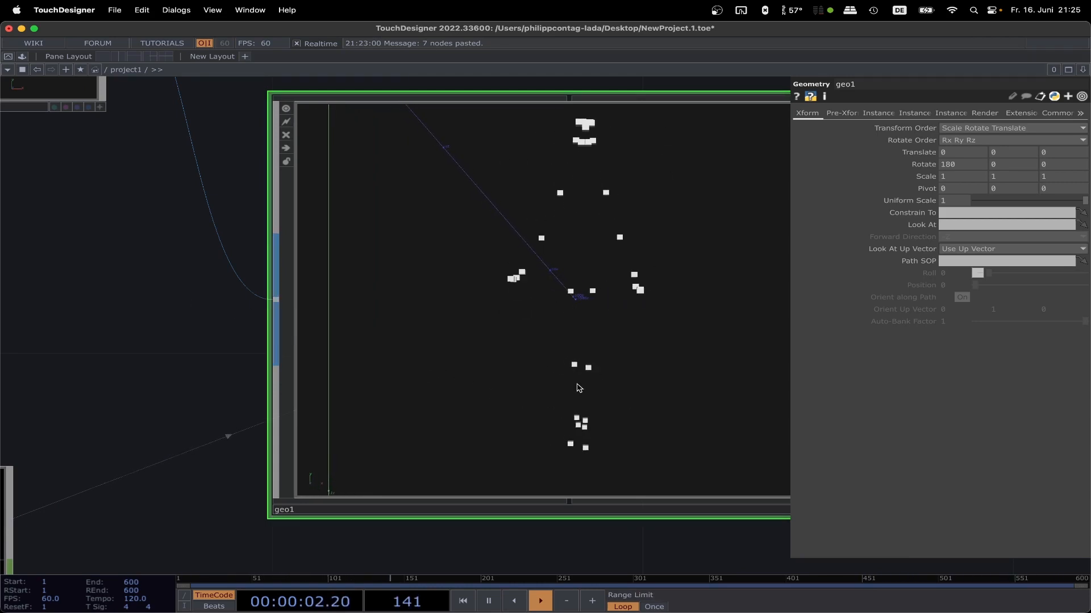
pyautogui.scroll(-10, 224, 341)
pyautogui.moveTo(244, 327); pyautogui.dragTo(692, 325)
pyautogui.moveTo(208, 221); pyautogui.dragTo(433, 189)
pyautogui.scroll(5, 205, 314)
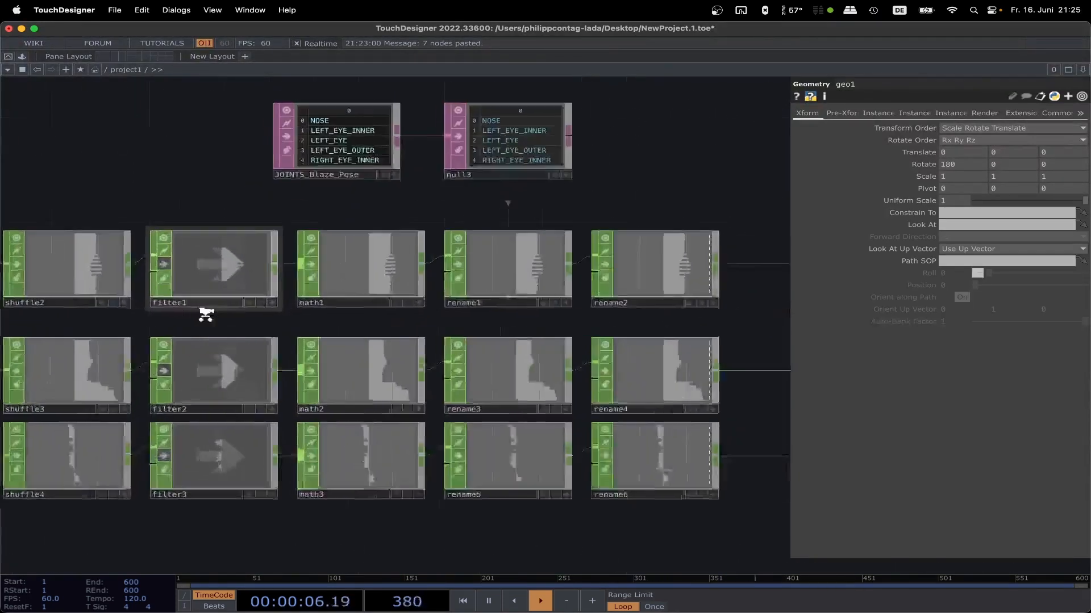
pyautogui.click(152, 481)
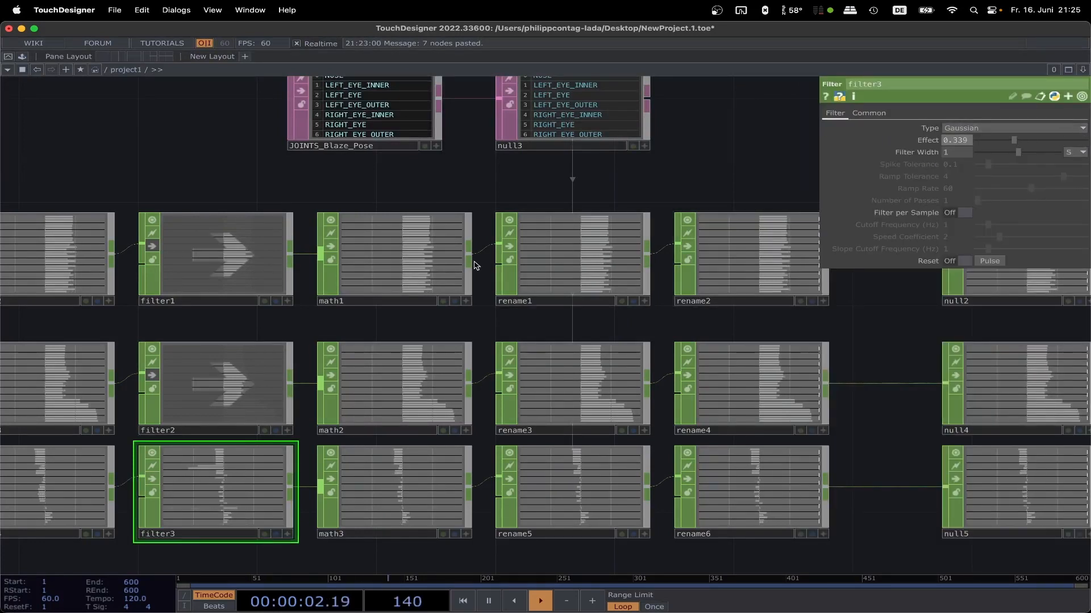
# Step: Set math1's Multiply to 2.28 and check the figure's proportions in geo1
pyautogui.click(385, 268)
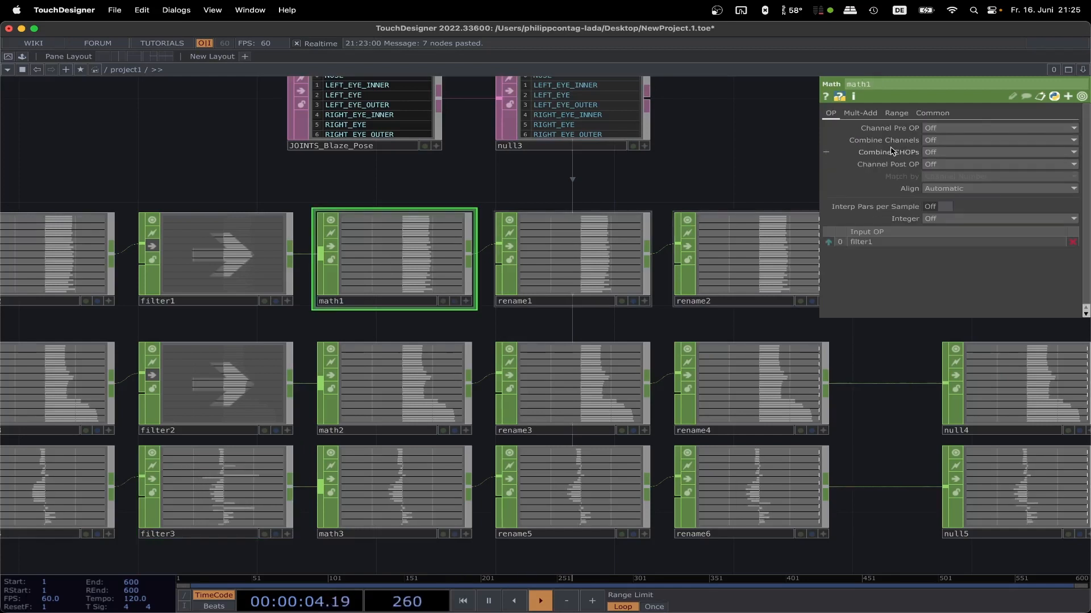
pyautogui.click(860, 114)
pyautogui.moveTo(971, 144); pyautogui.dragTo(984, 144)
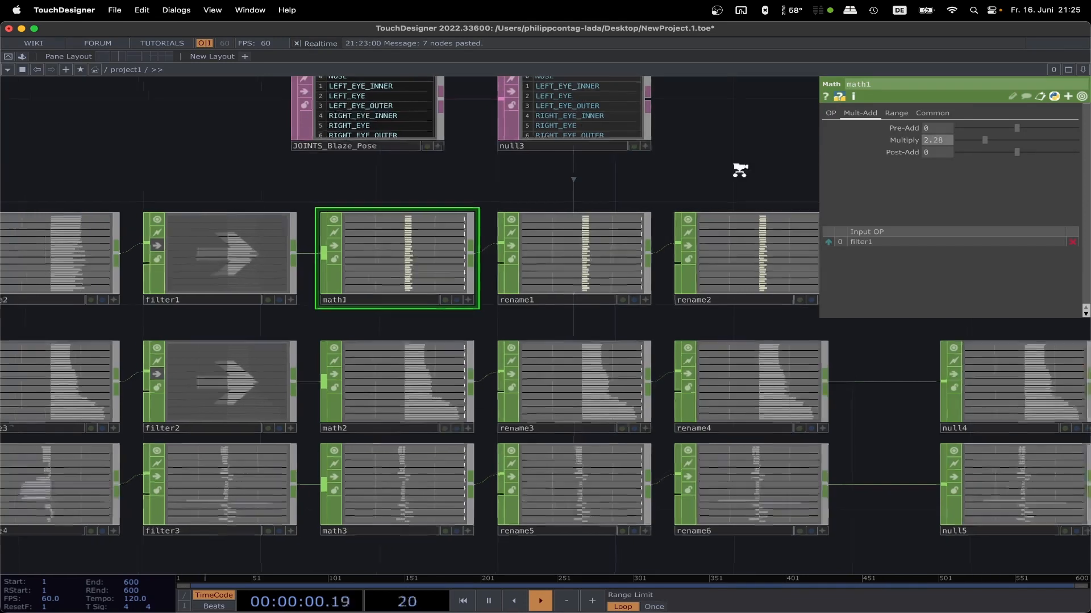
pyautogui.scroll(-5, 749, 165)
pyautogui.moveTo(752, 160); pyautogui.dragTo(470, 201)
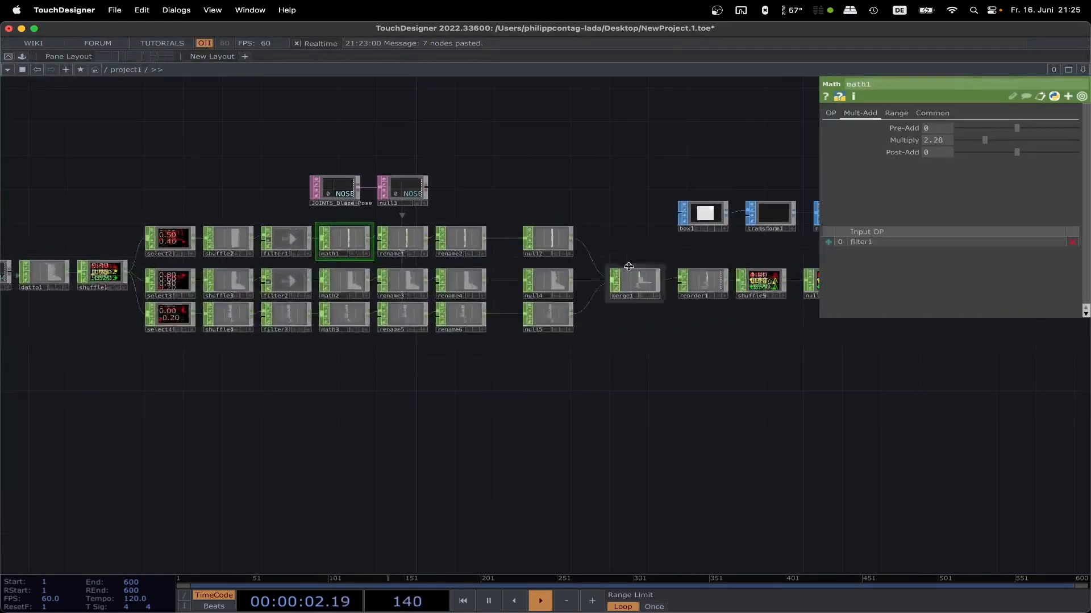
pyautogui.moveTo(648, 243); pyautogui.dragTo(476, 279)
pyautogui.moveTo(686, 289); pyautogui.dragTo(542, 290)
pyautogui.scroll(1, 542, 289)
pyautogui.scroll(8, 634, 287)
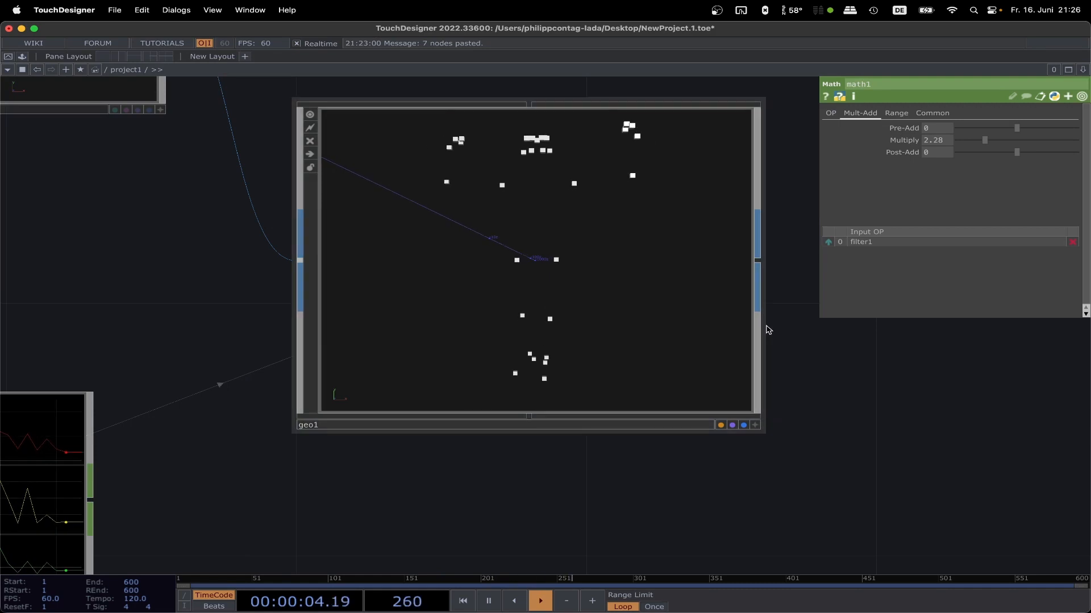
# Step: Add a Camera COMP and align it directly below geo1
pyautogui.scroll(-1, 797, 339)
pyautogui.scroll(-5, 812, 344)
pyautogui.moveTo(793, 349); pyautogui.dragTo(660, 354)
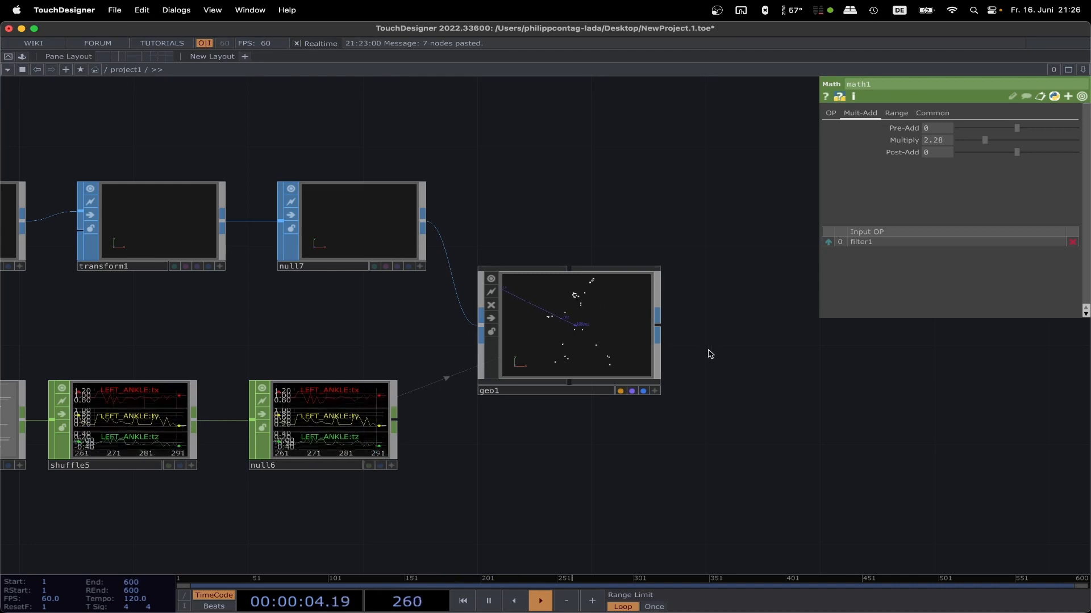
pyautogui.press('Tab')
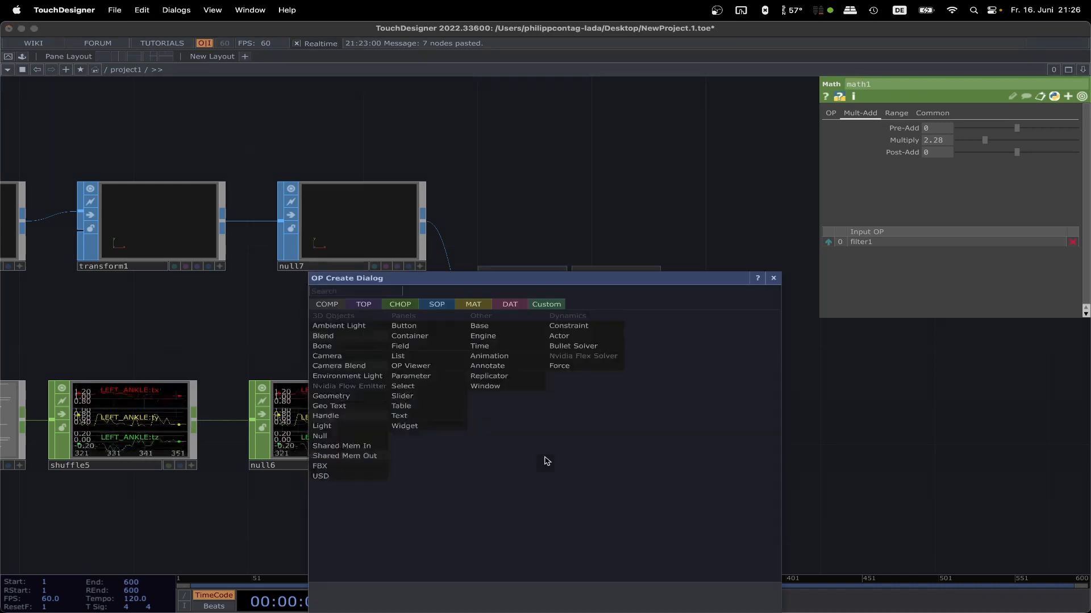
pyautogui.click(341, 355)
pyautogui.click(579, 488)
pyautogui.moveTo(734, 449); pyautogui.dragTo(715, 306)
pyautogui.moveTo(601, 336); pyautogui.dragTo(560, 335)
# Step: Add a Null COMP below cam1 and set it as the camera's Constrain To target
pyautogui.press('Tab')
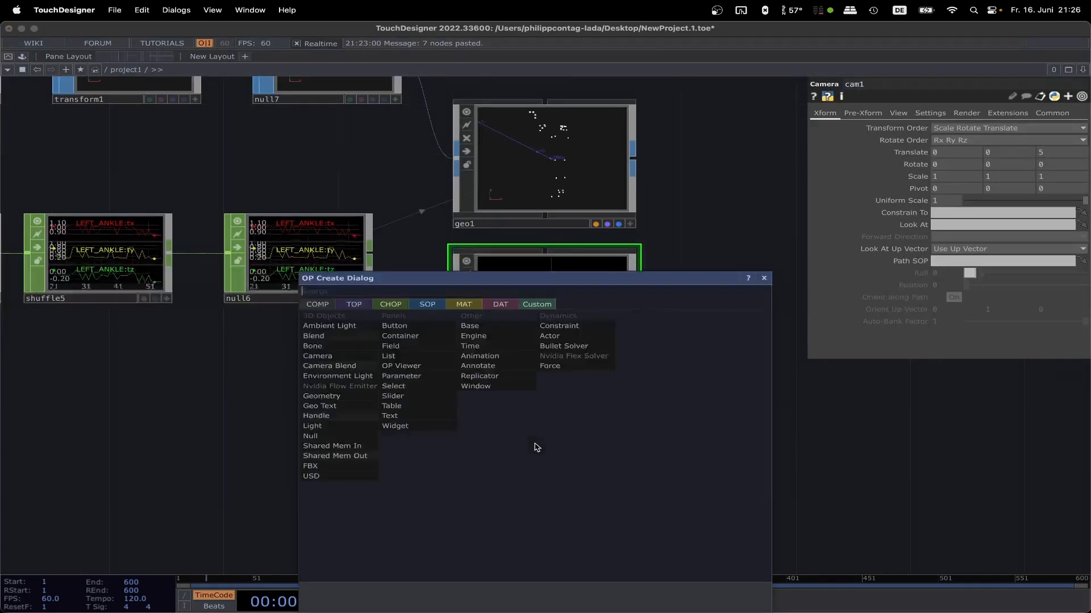
pyautogui.click(351, 429)
pyautogui.click(555, 464)
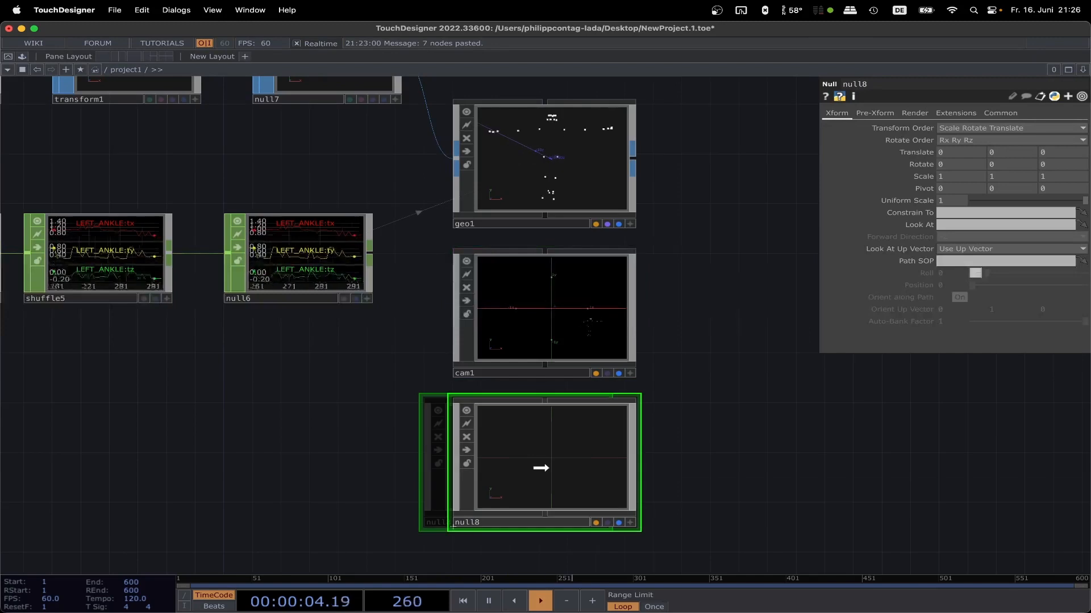
pyautogui.click(524, 355)
pyautogui.moveTo(568, 479); pyautogui.dragTo(966, 213)
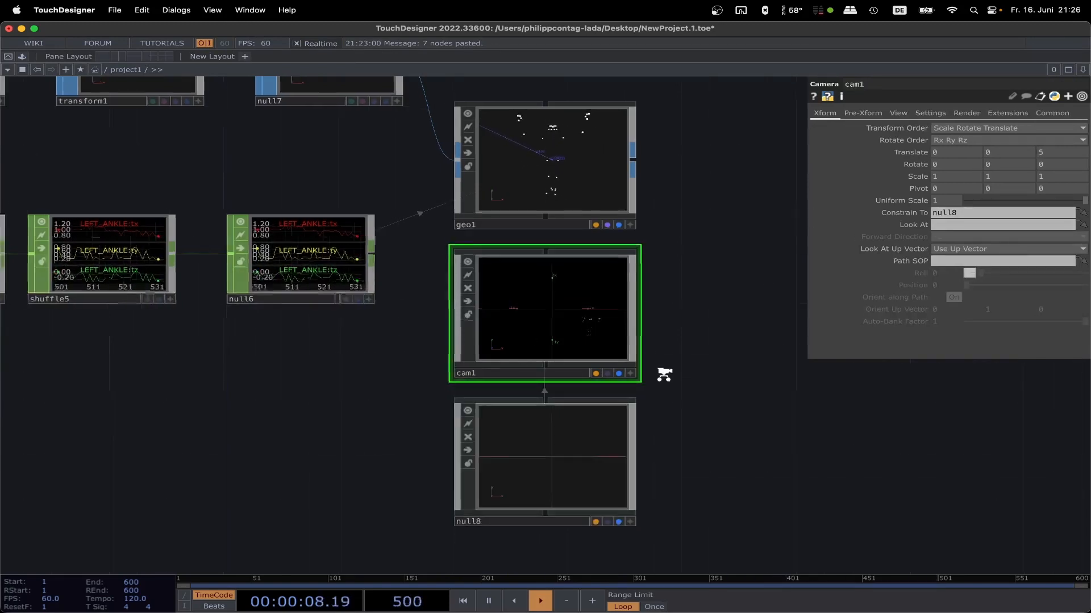
# Step: Add a Constant MAT above geo1 and assign it as geo1's Material parameter
pyautogui.scroll(-5, 662, 370)
pyautogui.press('Tab')
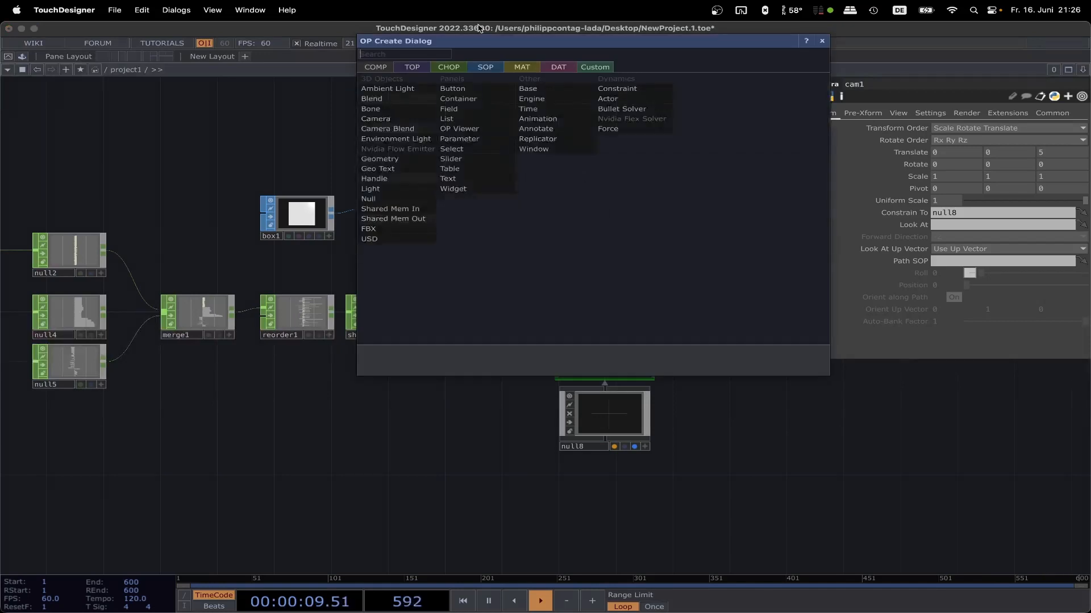
pyautogui.click(522, 66)
pyautogui.click(412, 81)
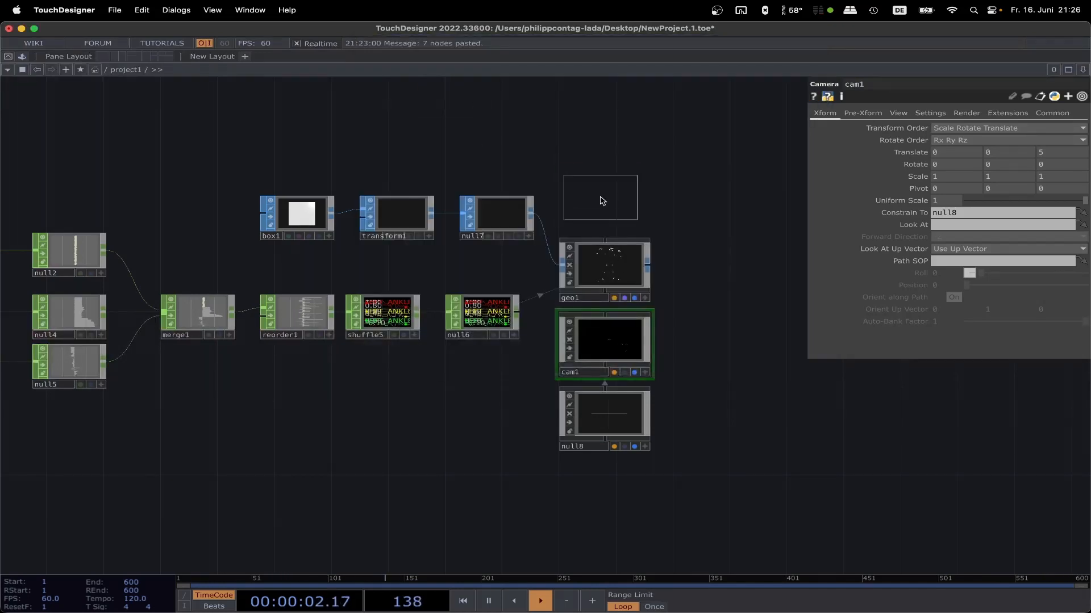
pyautogui.click(602, 184)
pyautogui.moveTo(602, 182); pyautogui.dragTo(616, 252)
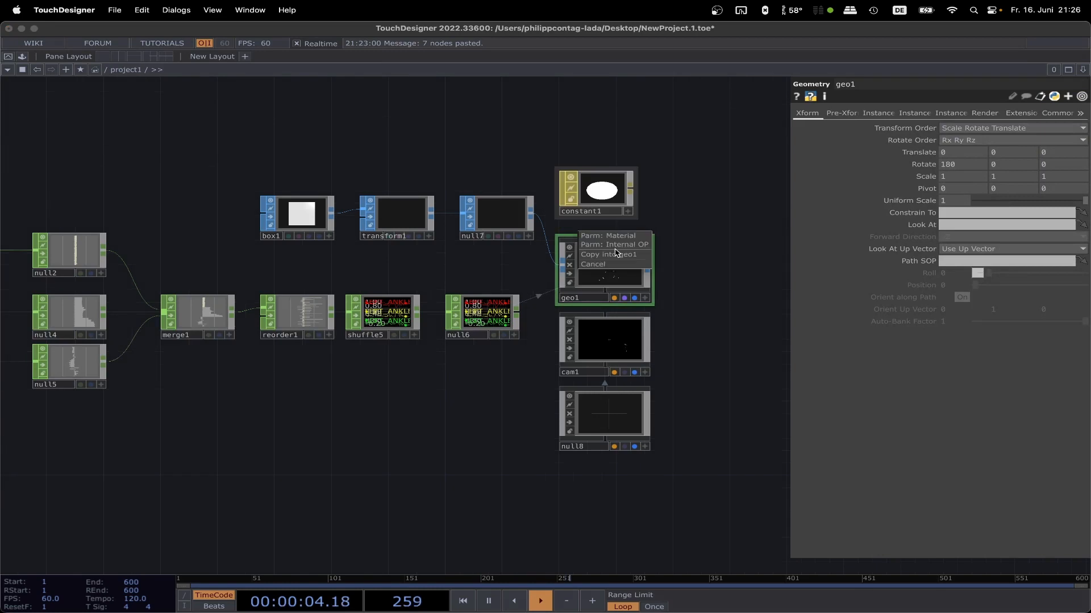
pyautogui.click(618, 237)
# Step: Add a Render TOP beside geo1 to render the scene through cam1
pyautogui.press('h')
pyautogui.press('Tab')
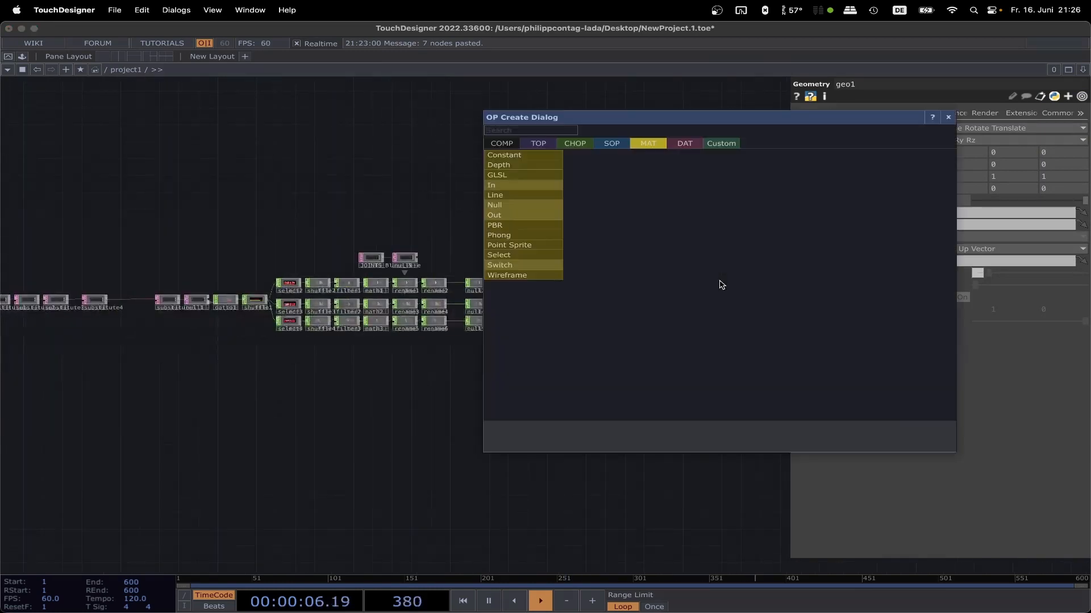
pyautogui.click(548, 145)
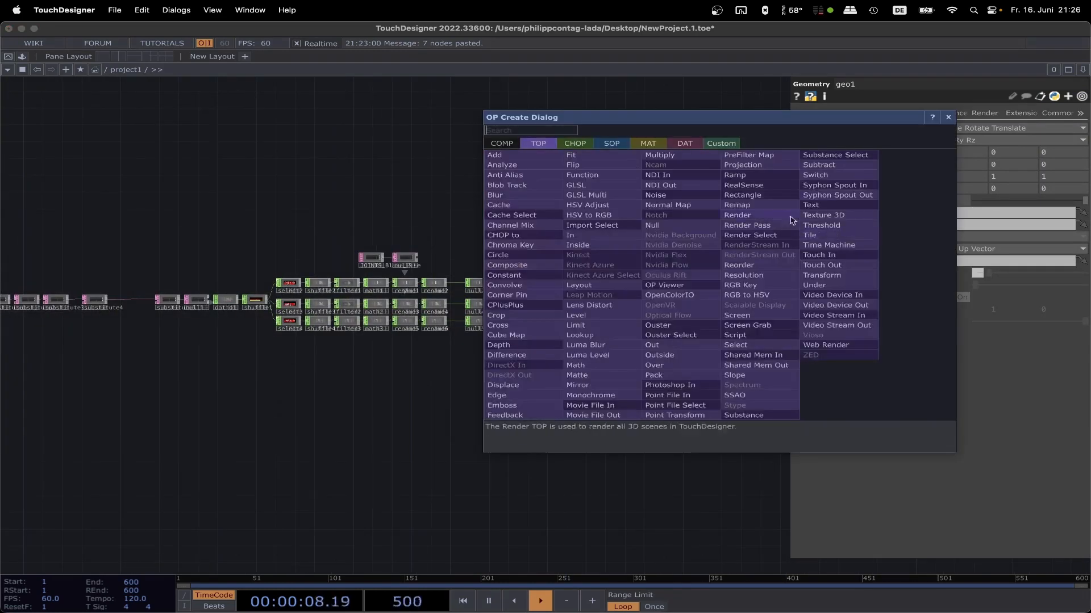
pyautogui.click(767, 216)
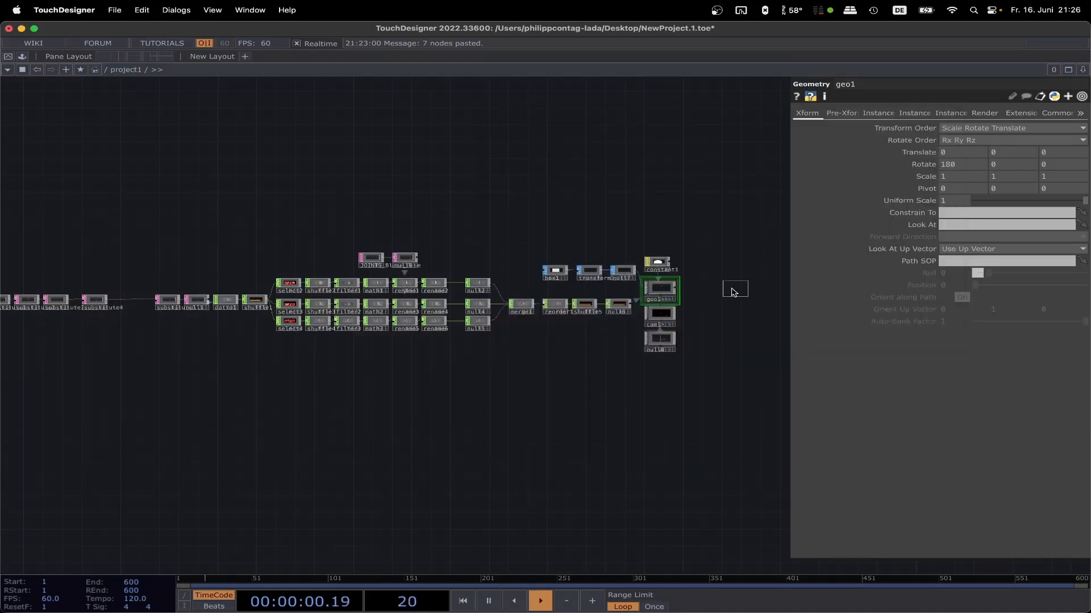
pyautogui.click(733, 291)
# Step: Append a Composite TOP to render1's output and set its Operation to Over
pyautogui.scroll(10, 742, 262)
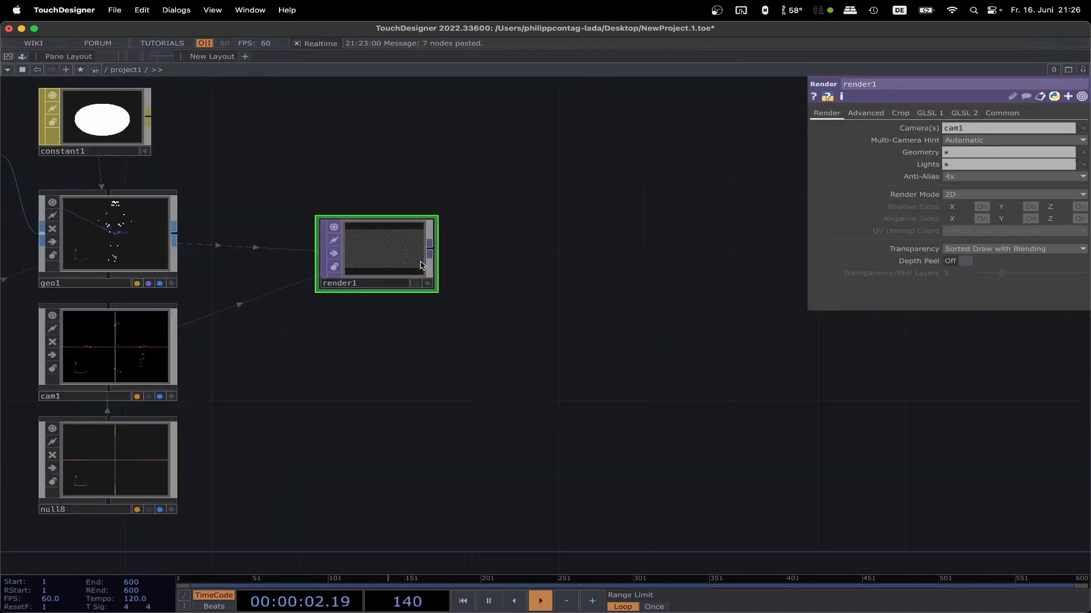
pyautogui.click(433, 253)
pyautogui.click(248, 234)
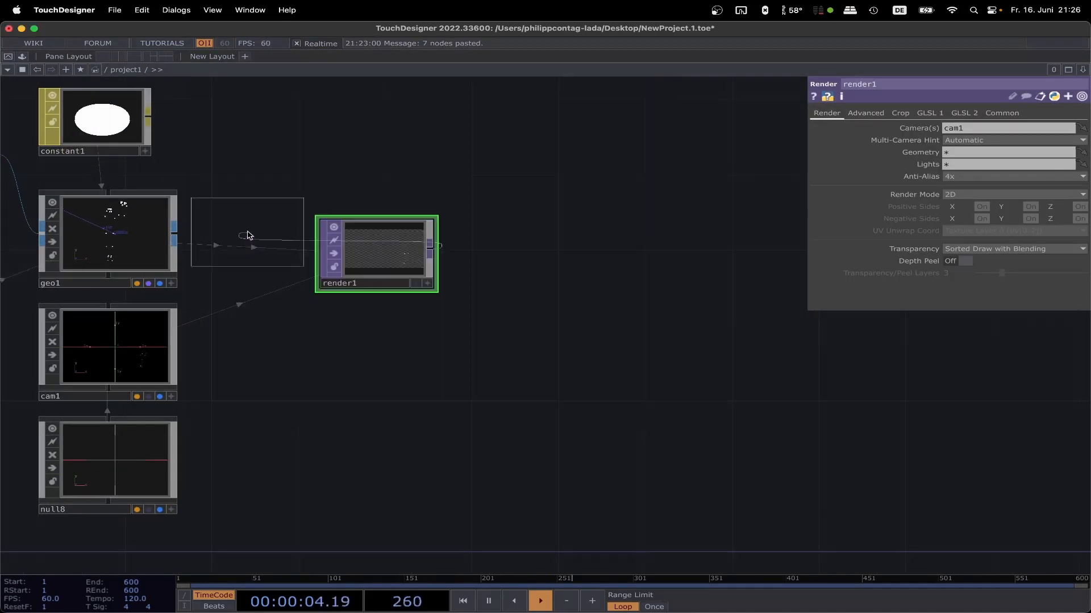
pyautogui.click(653, 263)
pyautogui.click(947, 177)
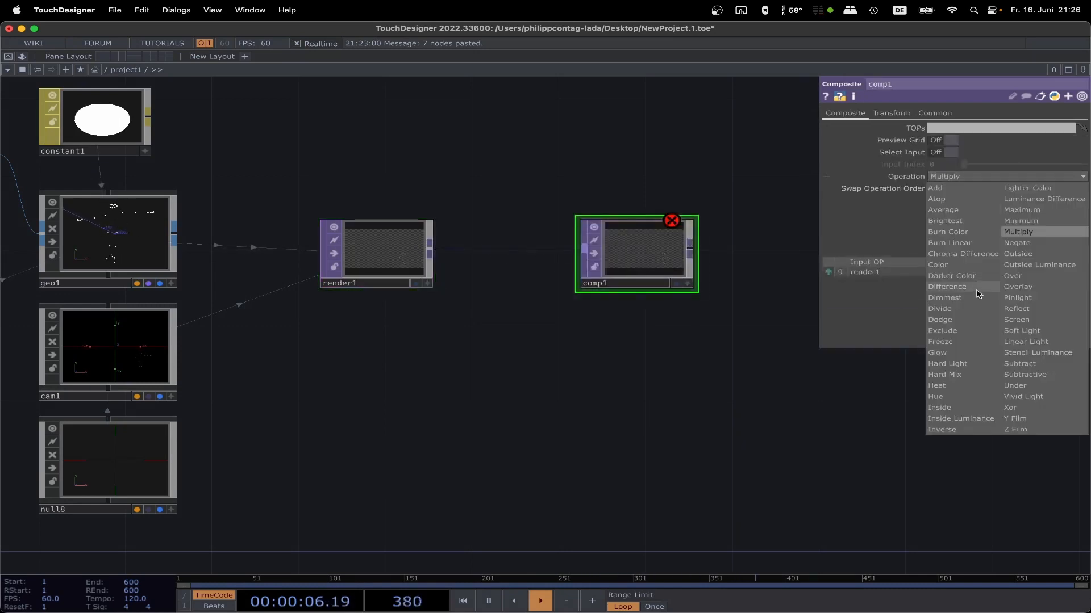
pyautogui.click(1012, 281)
# Step: Add a Ramp TOP below render1 with Type set to Circular and Extend Left set to Hold
pyautogui.press('Tab')
pyautogui.write('ra')
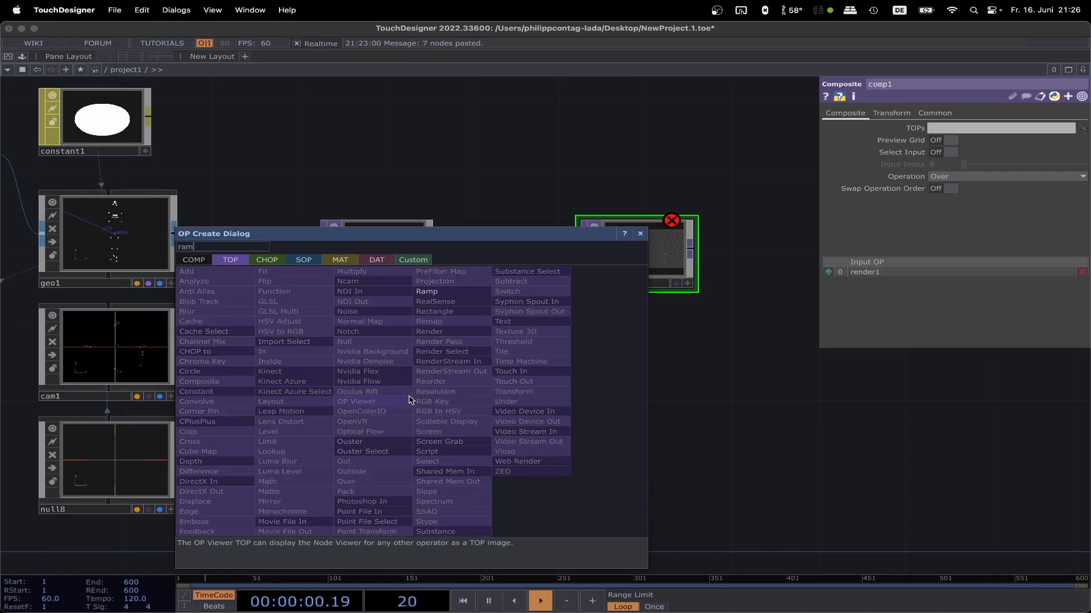
pyautogui.press('Return')
pyautogui.click(409, 399)
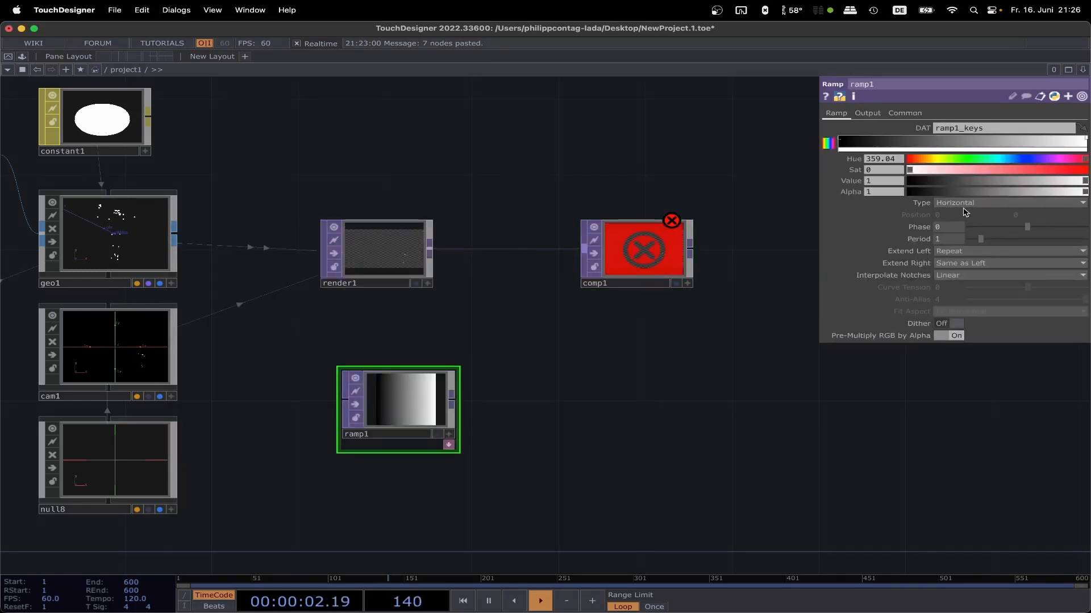
pyautogui.click(954, 248)
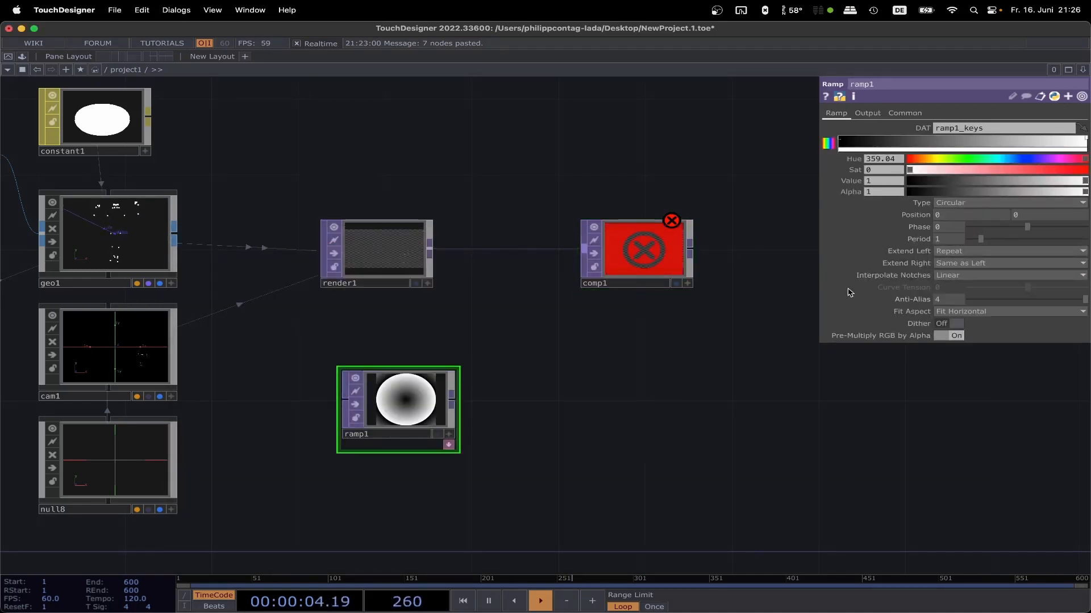
pyautogui.click(959, 253)
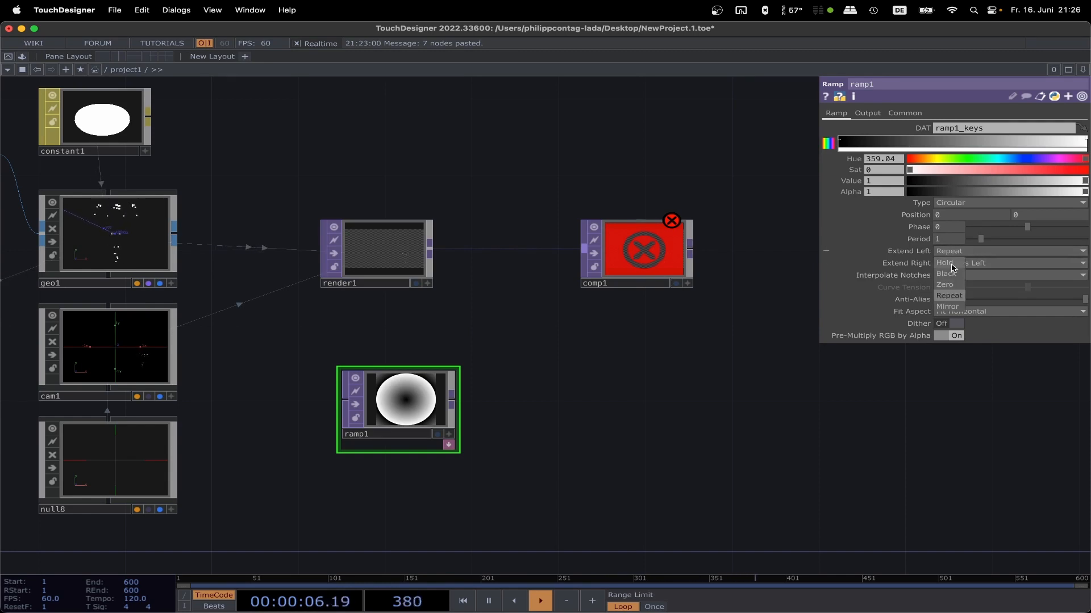
pyautogui.click(948, 263)
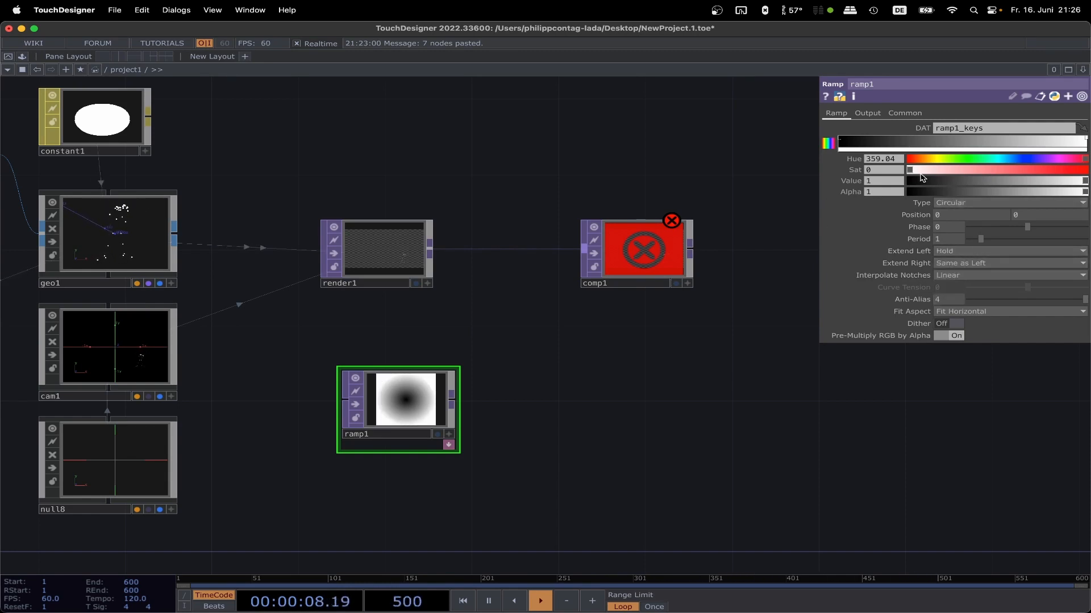
# Step: Set ramp1's resolution to 1920 x 1080
pyautogui.click(909, 113)
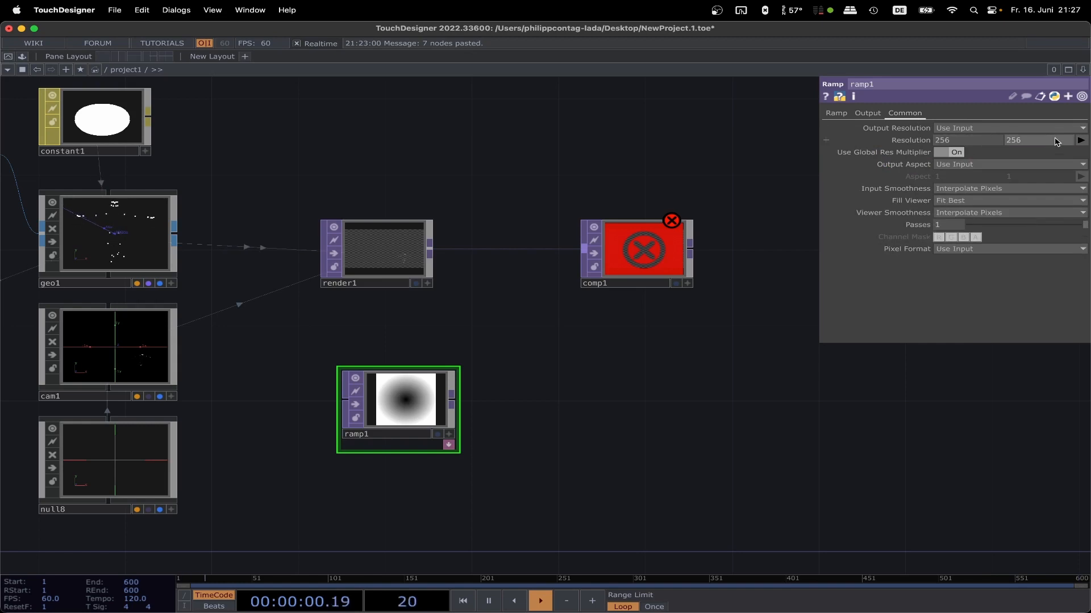
pyautogui.click(1080, 141)
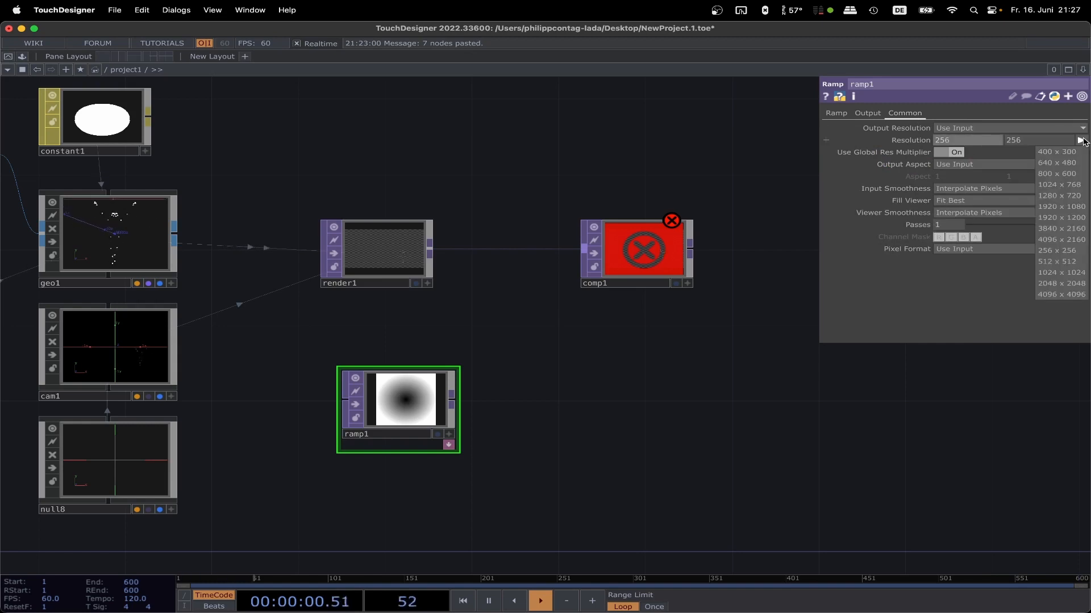
pyautogui.click(1075, 207)
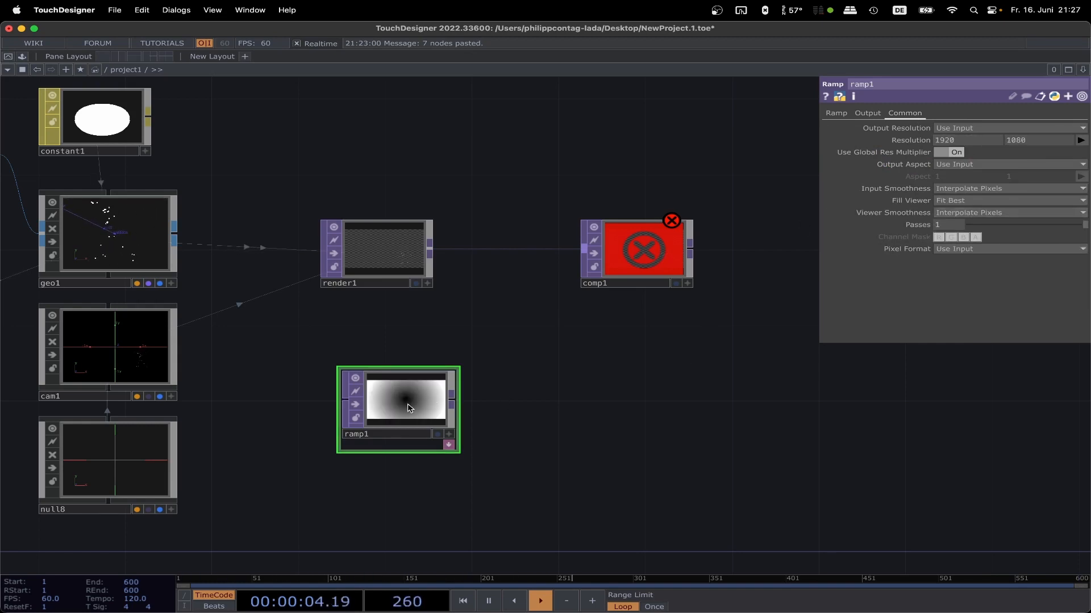
# Step: Reverse ramp1's colour keys so white fades outward to black, and lower the white key's Value to 0.216
pyautogui.click(836, 113)
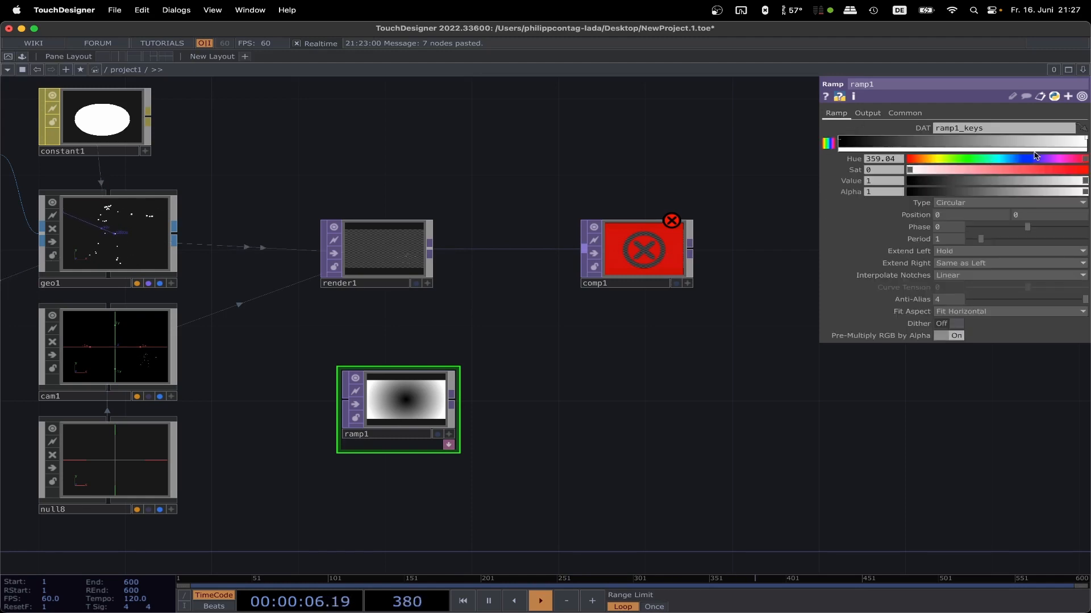
pyautogui.moveTo(1085, 141); pyautogui.dragTo(917, 151)
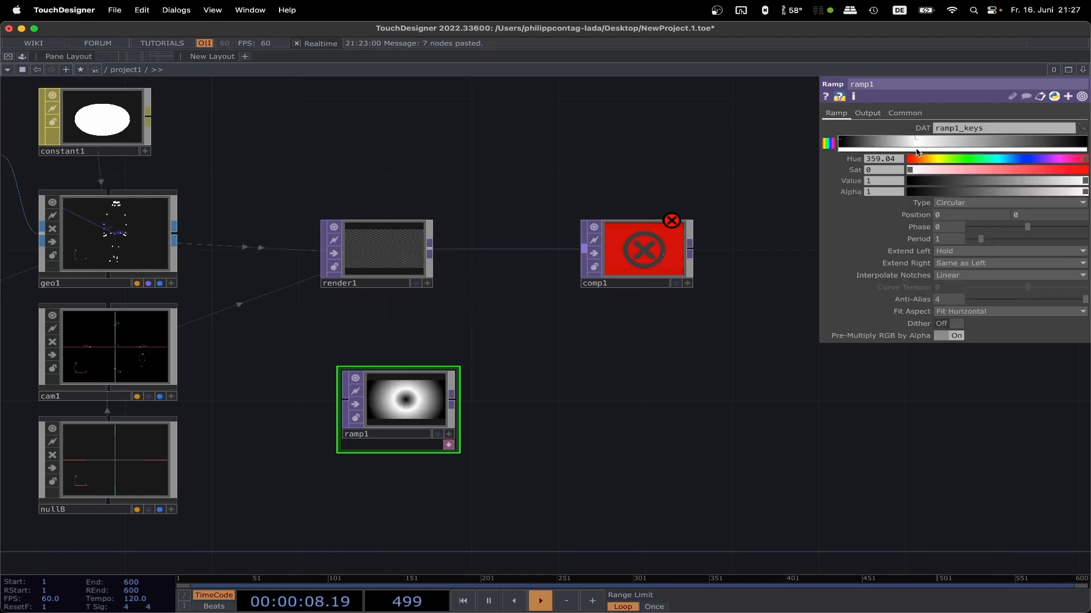
pyautogui.moveTo(842, 140); pyautogui.dragTo(1088, 136)
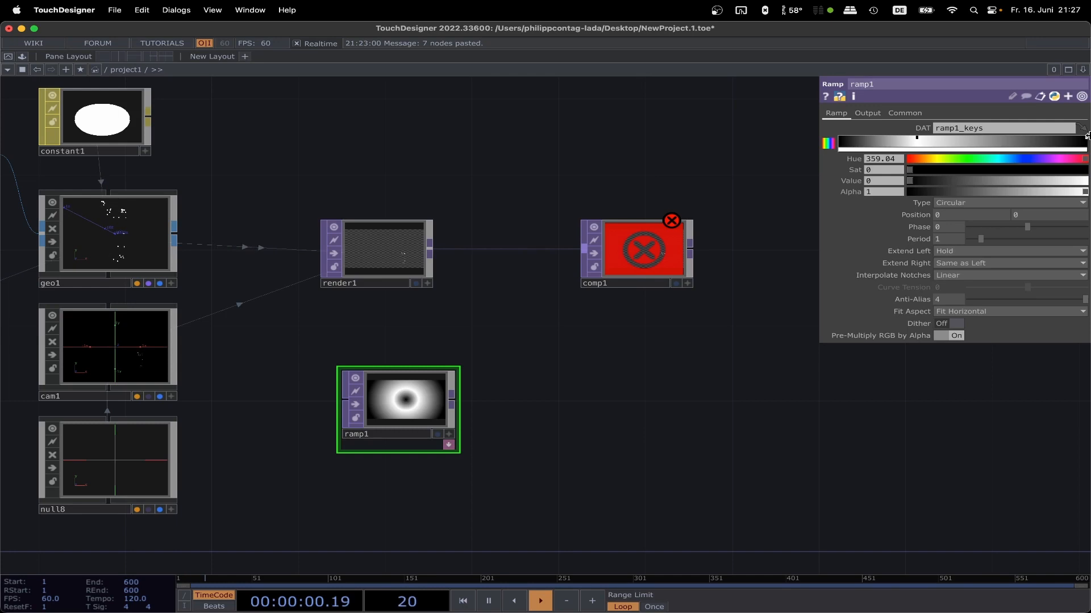
pyautogui.moveTo(917, 140); pyautogui.dragTo(816, 141)
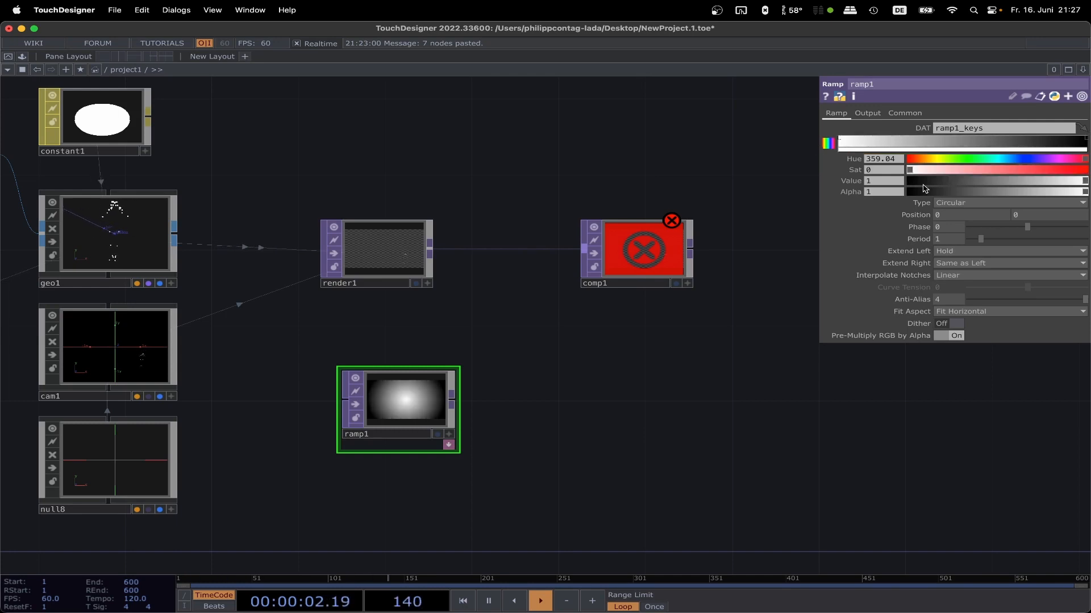
pyautogui.moveTo(1028, 185); pyautogui.dragTo(935, 189)
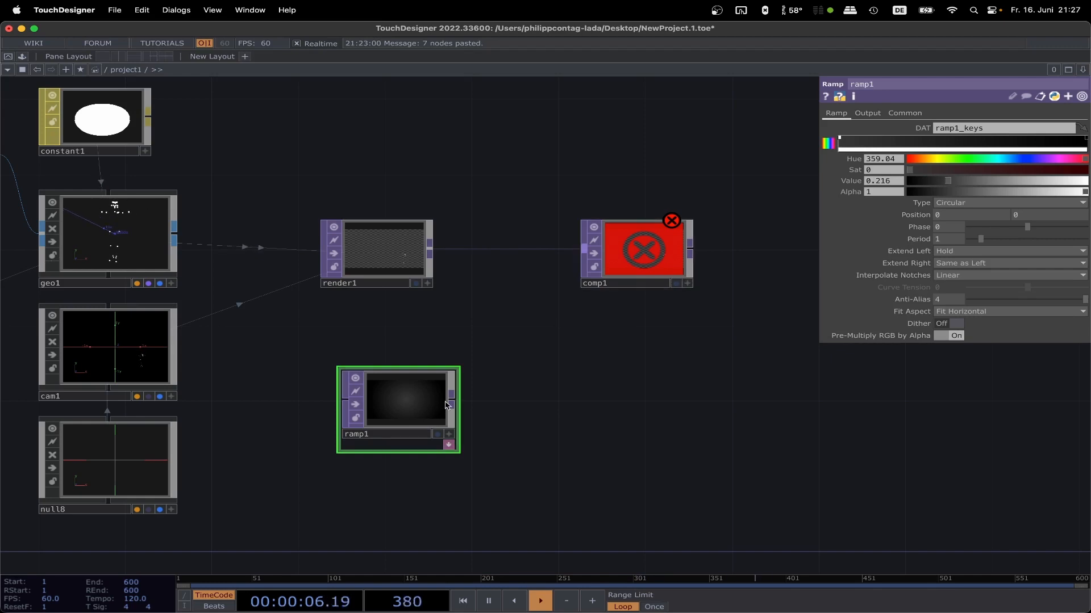
# Step: Connect ramp1 to comp1 and append a Null TOP after comp1, displayed as the network background
pyautogui.moveTo(559, 261); pyautogui.dragTo(674, 248)
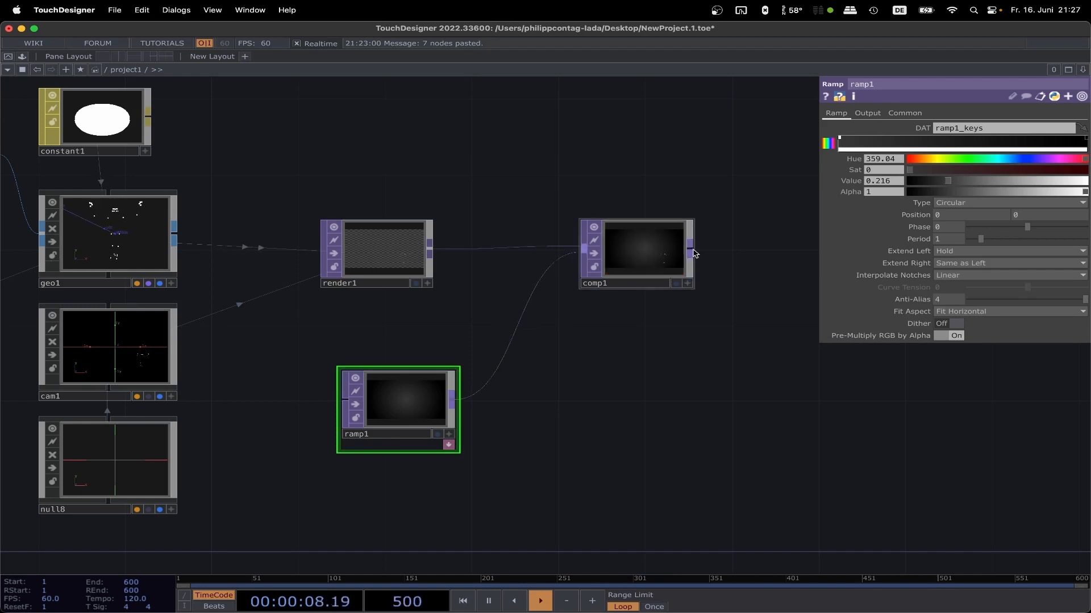
pyautogui.click(694, 253)
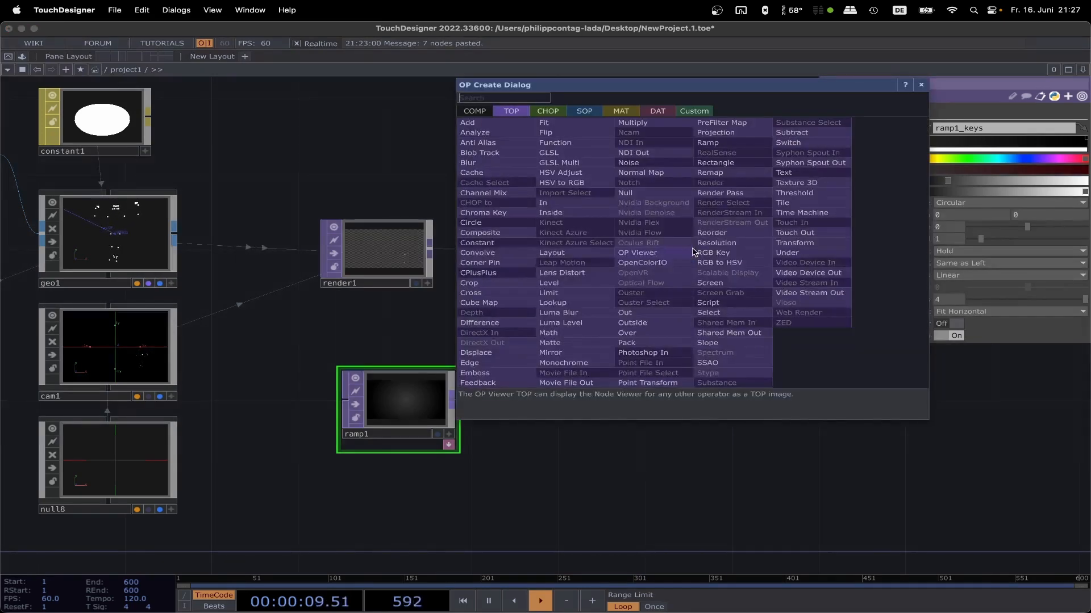
pyautogui.click(641, 194)
pyautogui.click(805, 328)
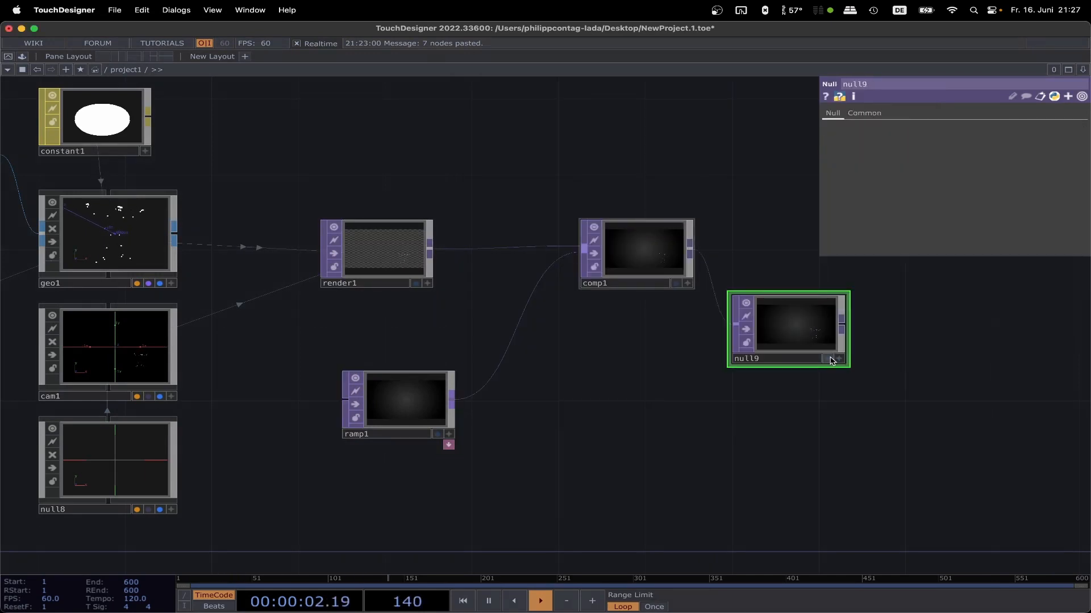
pyautogui.click(828, 359)
# Step: Centre the figure in the render by setting null8's Translate to 1 in X and -0.6 in Y
pyautogui.scroll(-1, 632, 426)
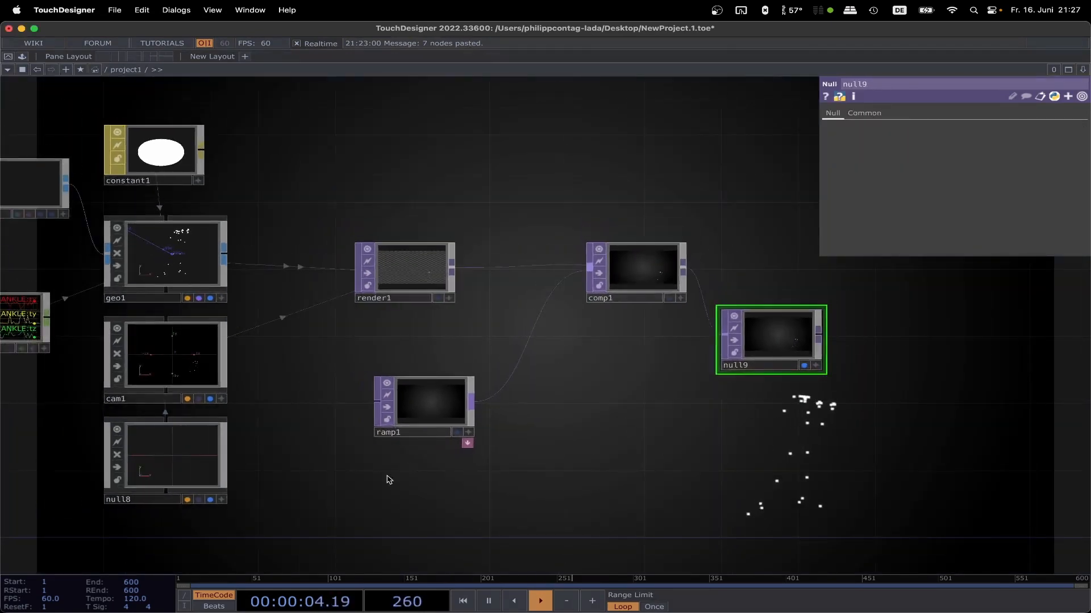
pyautogui.click(178, 467)
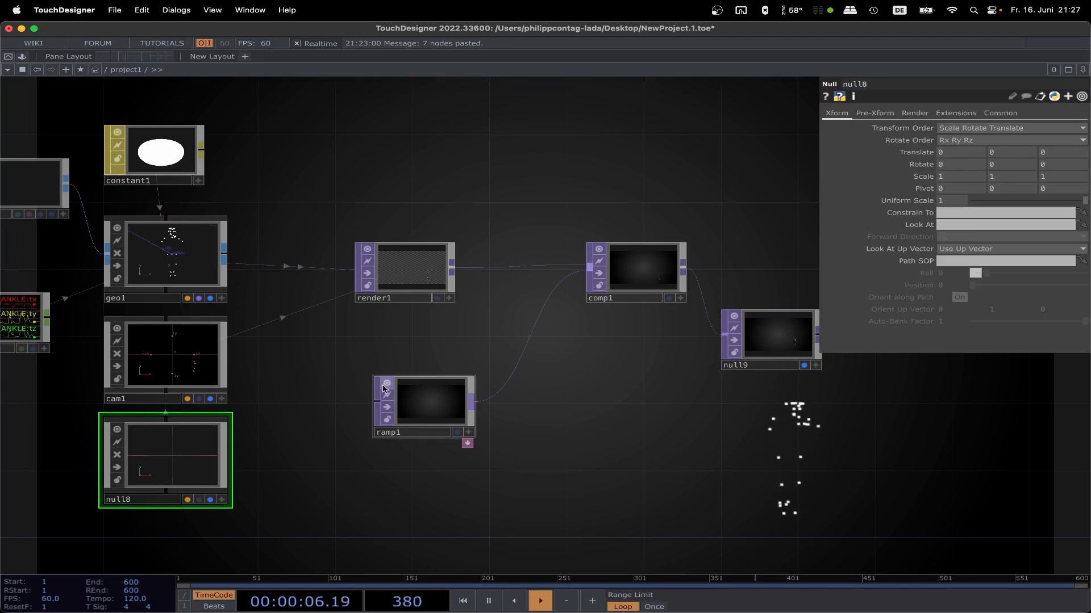
pyautogui.scroll(-10, 372, 406)
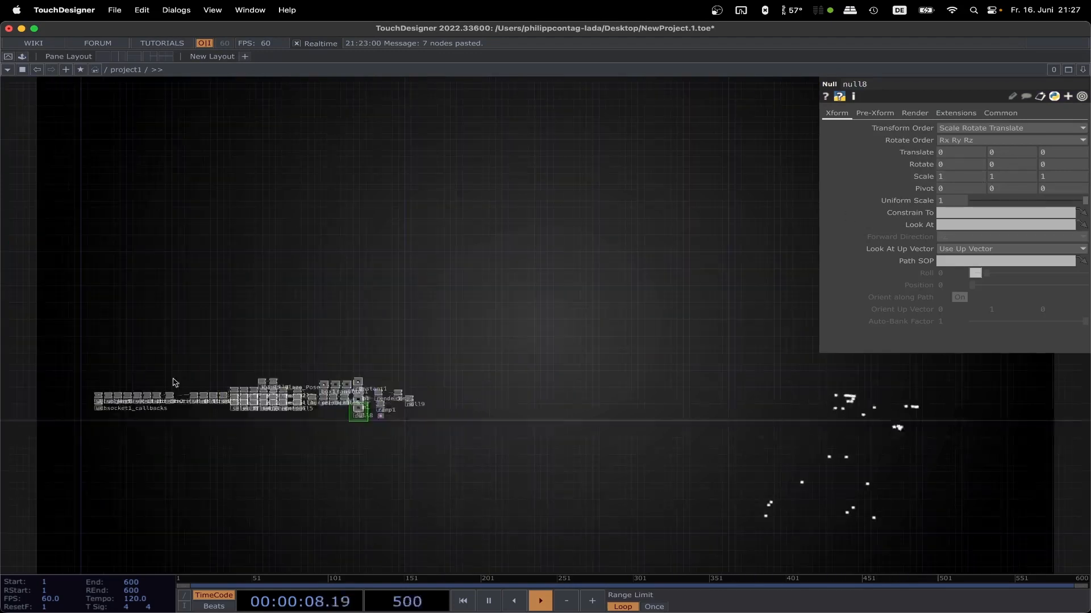
pyautogui.scroll(8, 459, 431)
pyautogui.moveTo(310, 394); pyautogui.dragTo(640, 348)
pyautogui.scroll(2, 472, 368)
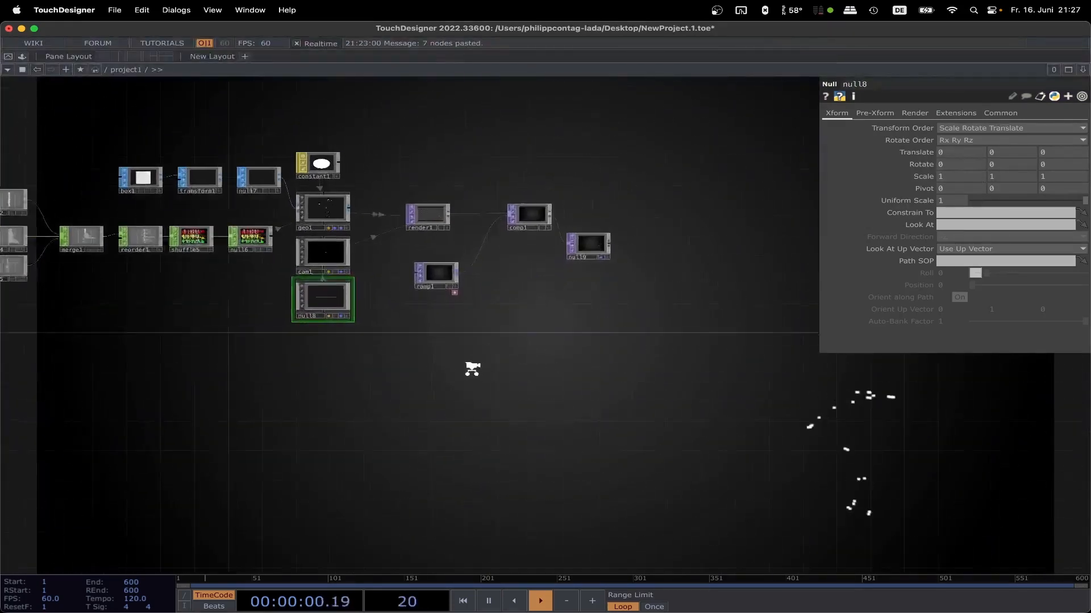
pyautogui.middleClick(957, 159)
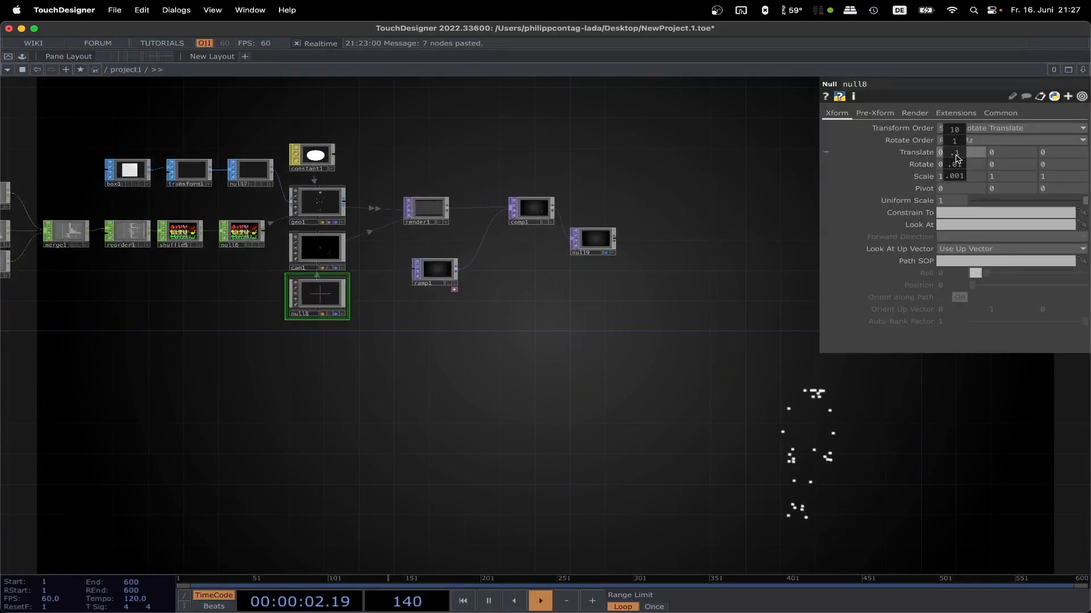
pyautogui.moveTo(957, 158); pyautogui.dragTo(977, 158, button='middle')
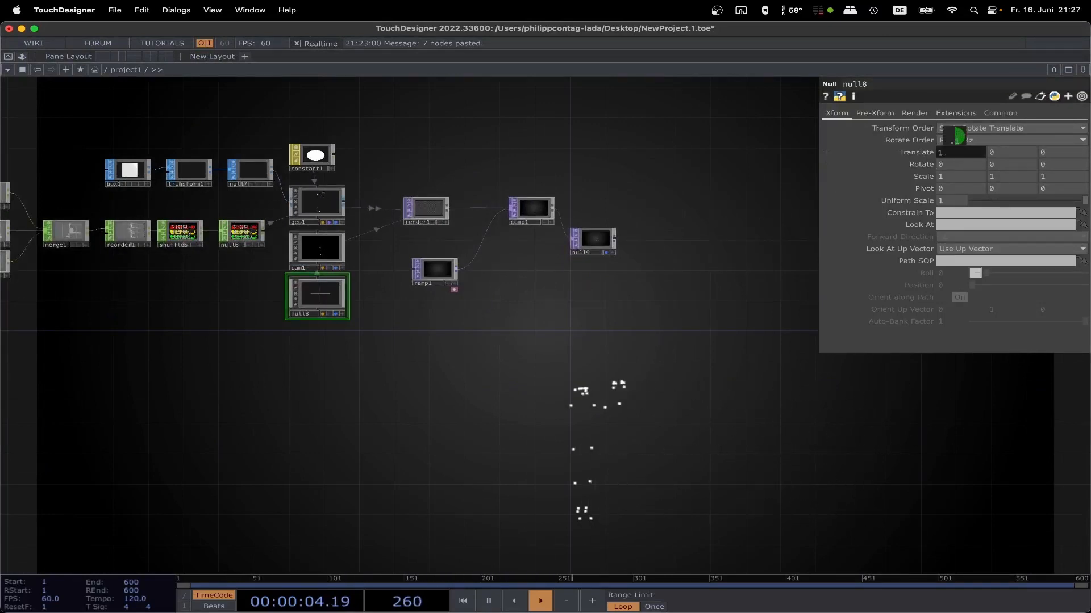
pyautogui.middleClick(993, 156)
pyautogui.moveTo(993, 156)
pyautogui.mouseDown(button='middle')
pyautogui.moveTo(1004, 155)
pyautogui.moveTo(992, 155)
pyautogui.mouseUp(button='middle')
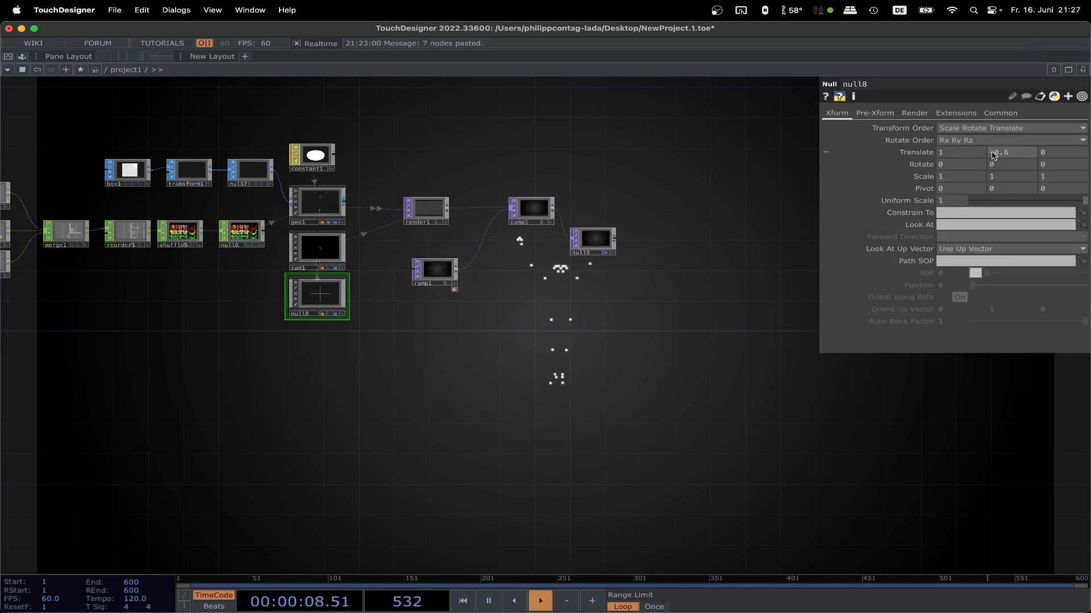
# Step: Move cam1 closer to the figure by setting its Z Translate to 3
pyautogui.click(318, 248)
pyautogui.write('3')
pyautogui.press('Return')
# Step: Test the camera orbit by changing null8's Y rotation, and return it to 0
pyautogui.moveTo(516, 364); pyautogui.dragTo(470, 377, button='middle')
pyautogui.click(367, 314)
pyautogui.moveTo(373, 380); pyautogui.dragTo(869, 592)
pyautogui.moveTo(993, 170); pyautogui.dragTo(238, 178, button='middle')
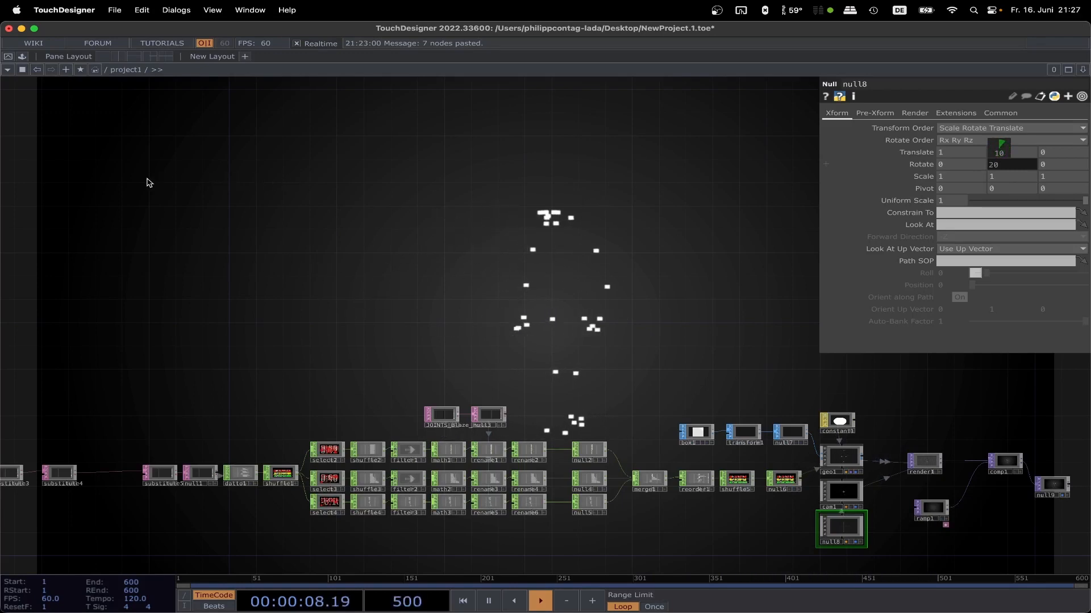
pyautogui.moveTo(111, 188); pyautogui.dragTo(111, 188, button='middle')
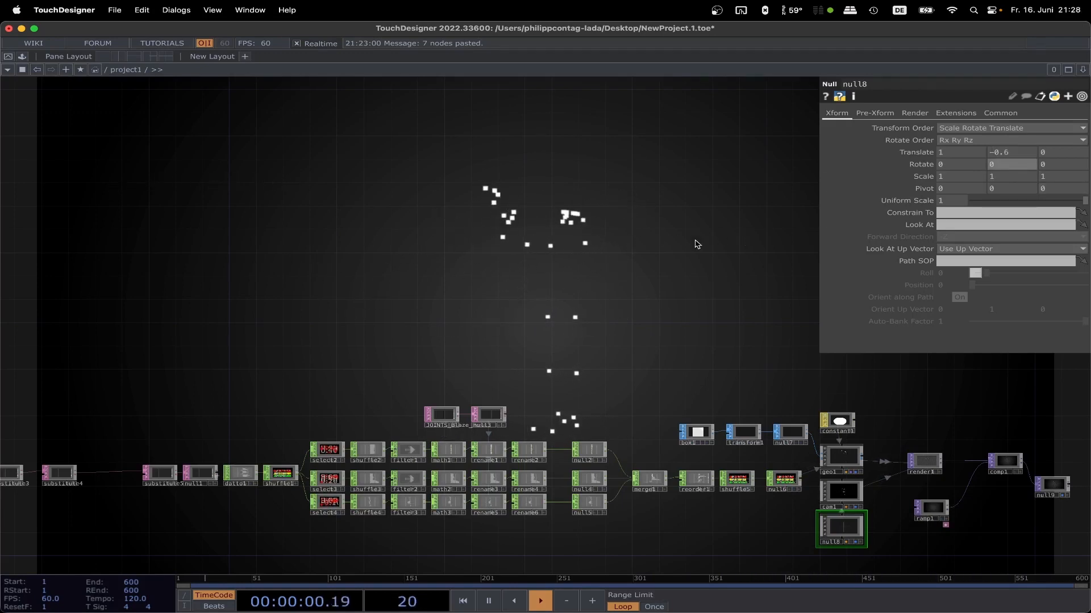
pyautogui.scroll(-5, 656, 260)
pyautogui.moveTo(657, 256); pyautogui.dragTo(666, 420)
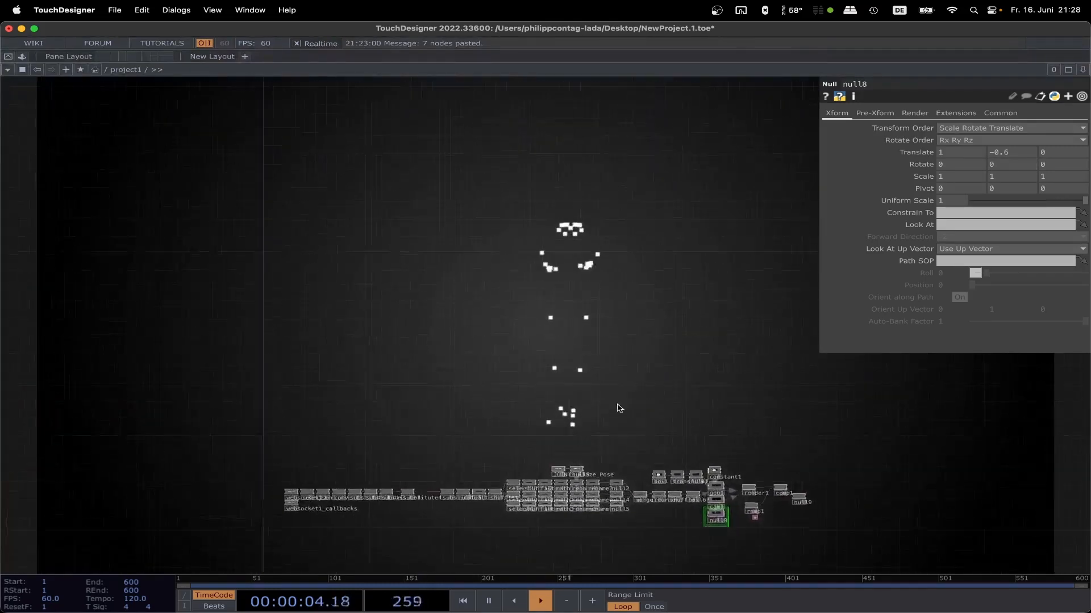
# Step: Review the data parsing chain around json1, from the substitute DATs back to websocket1 and its callbacks
pyautogui.scroll(10, 356, 467)
pyautogui.moveTo(356, 467); pyautogui.dragTo(455, 85)
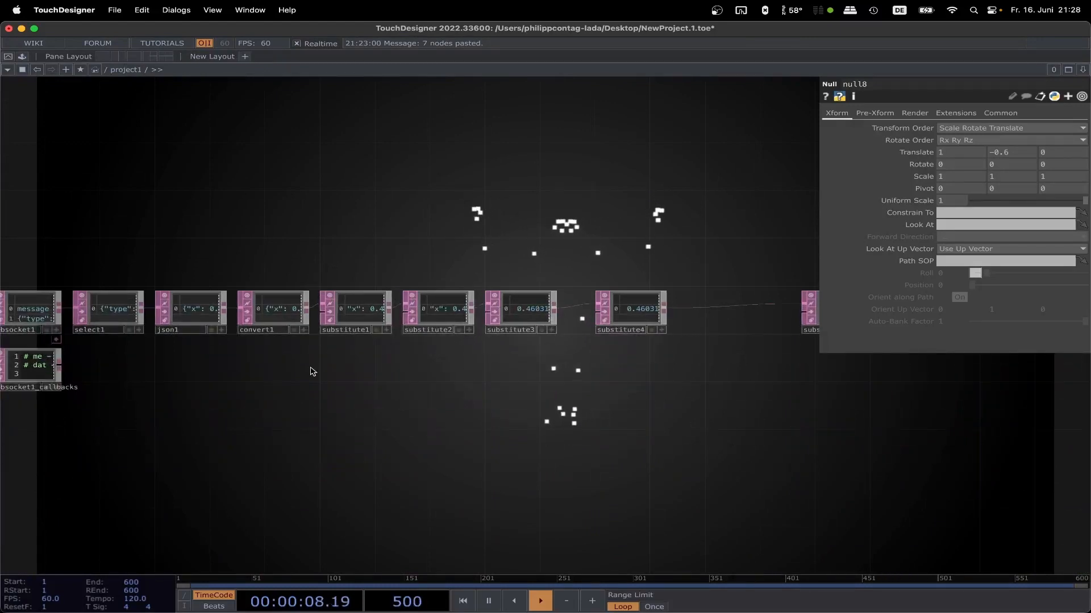
pyautogui.click(221, 304)
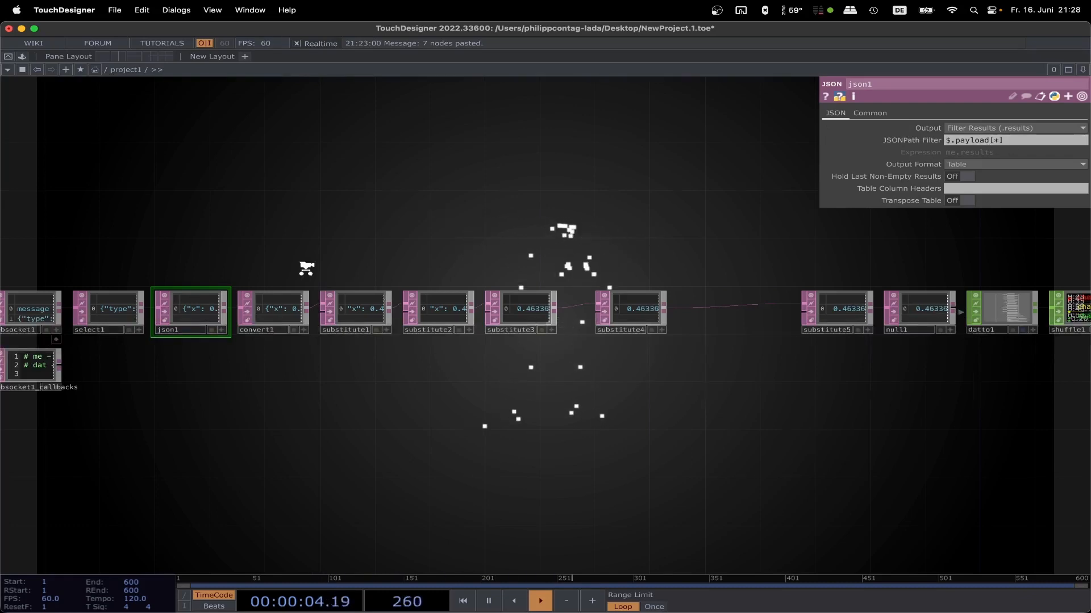
pyautogui.scroll(-2, 312, 261)
pyautogui.scroll(6, 244, 270)
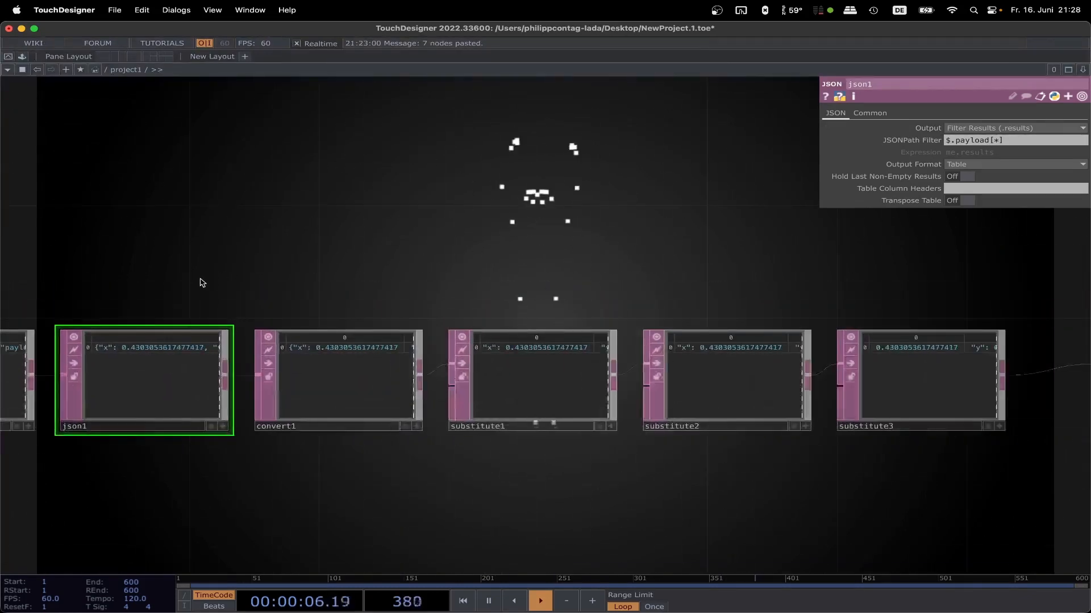
pyautogui.hscroll(-10, 200, 282)
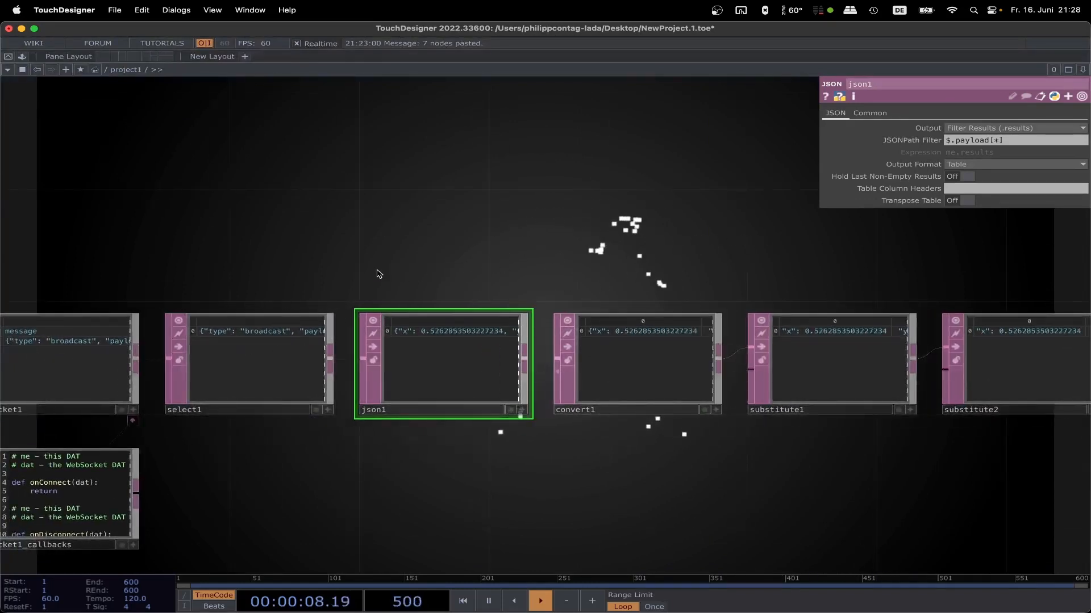
pyautogui.hscroll(-5, 289, 300)
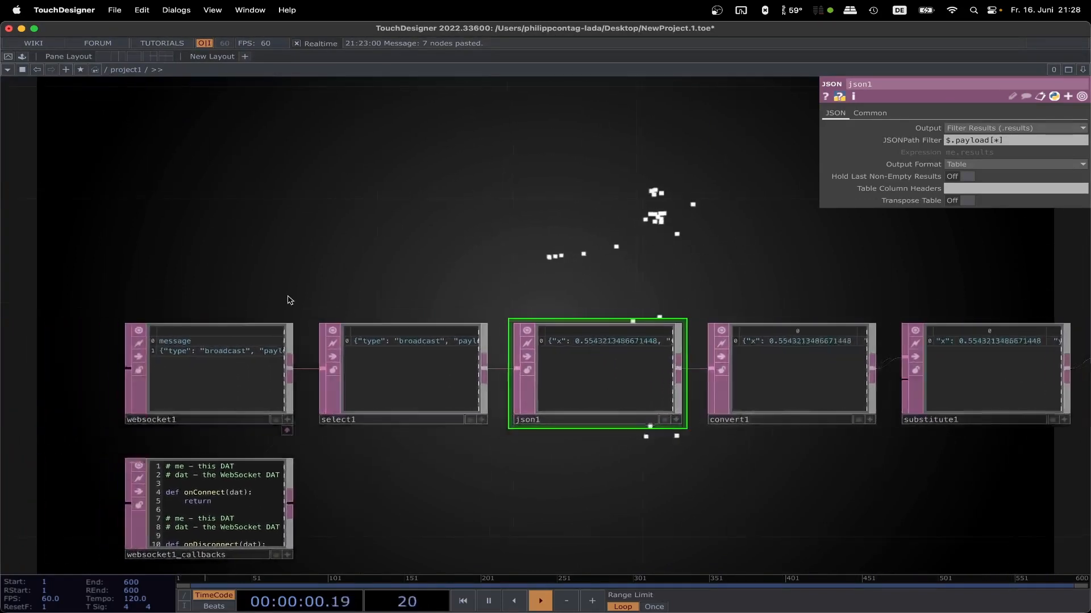
# Step: Look over the complete network, from the WebSocket input through the channel processing to the render and composite operators
pyautogui.scroll(-5, 499, 236)
pyautogui.moveTo(714, 206); pyautogui.dragTo(368, 408)
pyautogui.scroll(-6, 398, 402)
pyautogui.scroll(-3, 573, 372)
pyautogui.moveTo(628, 386); pyautogui.dragTo(471, 469)
pyautogui.moveTo(768, 435); pyautogui.dragTo(682, 421)
pyautogui.scroll(-3, 743, 380)
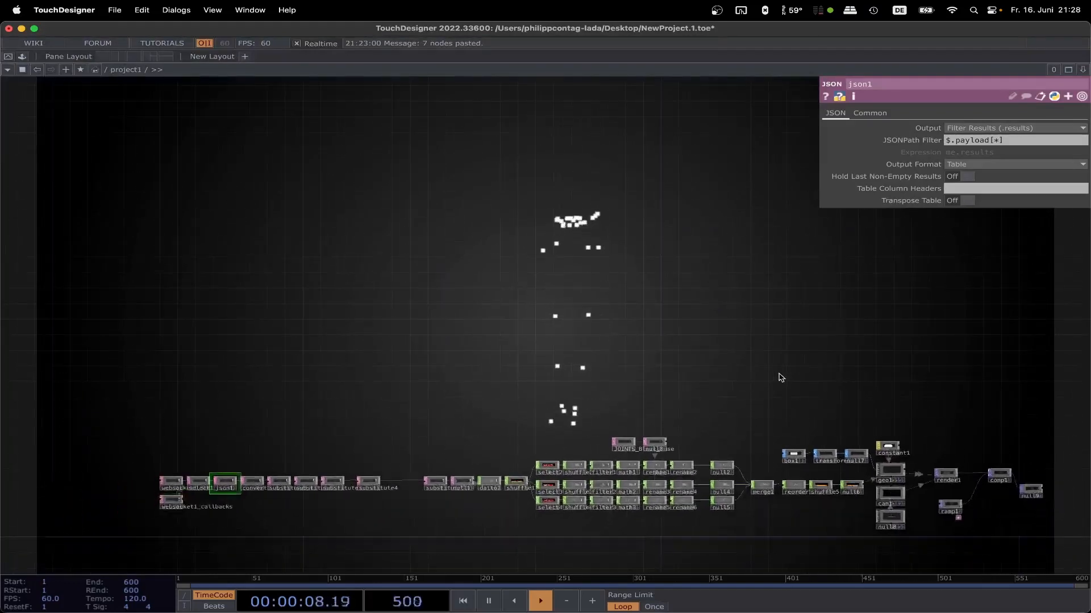
pyautogui.moveTo(780, 378); pyautogui.dragTo(730, 383)
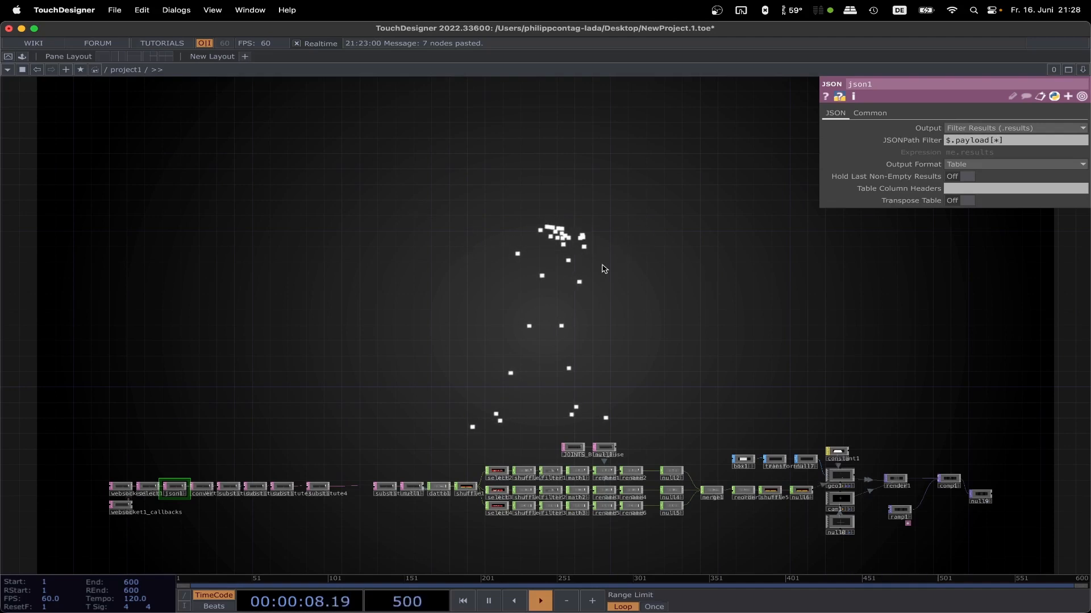
# Step: Orbit the camera around the figure by adjusting null8's Y rotation
pyautogui.click(839, 523)
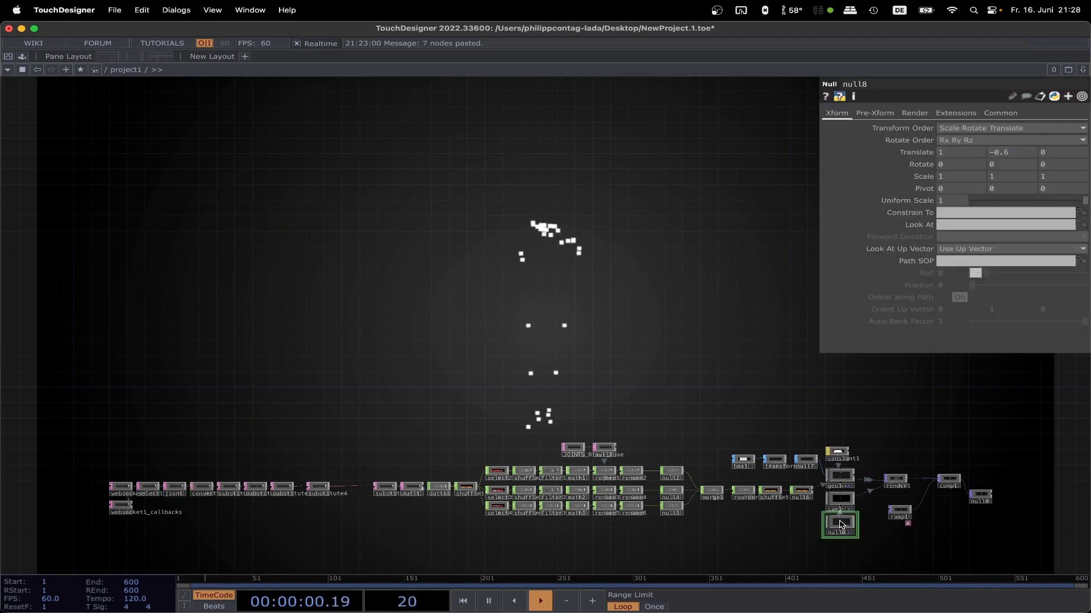
pyautogui.moveTo(985, 170); pyautogui.dragTo(998, 149, button='middle')
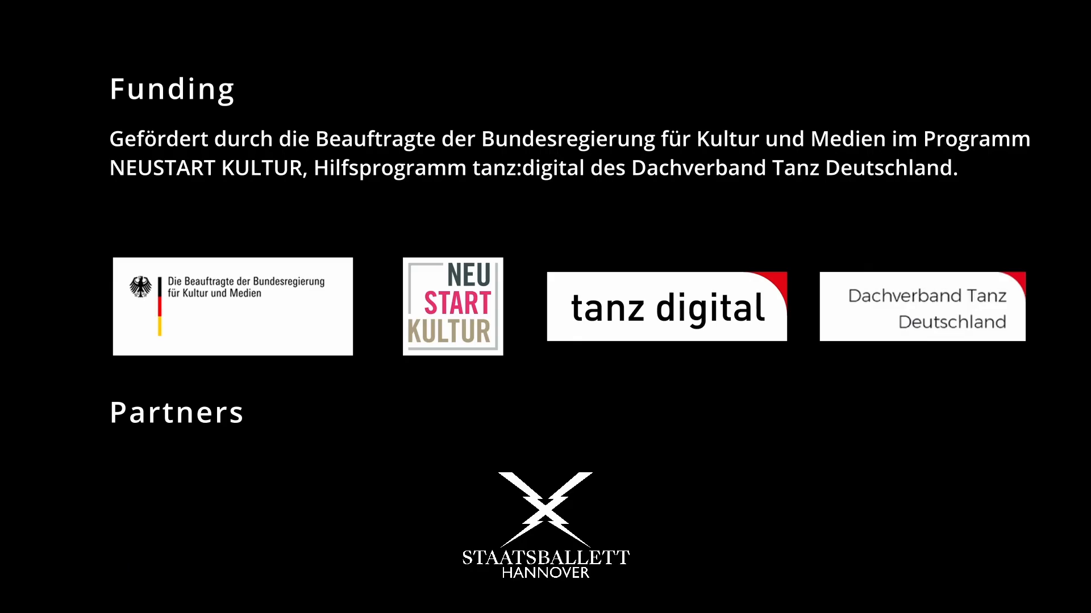